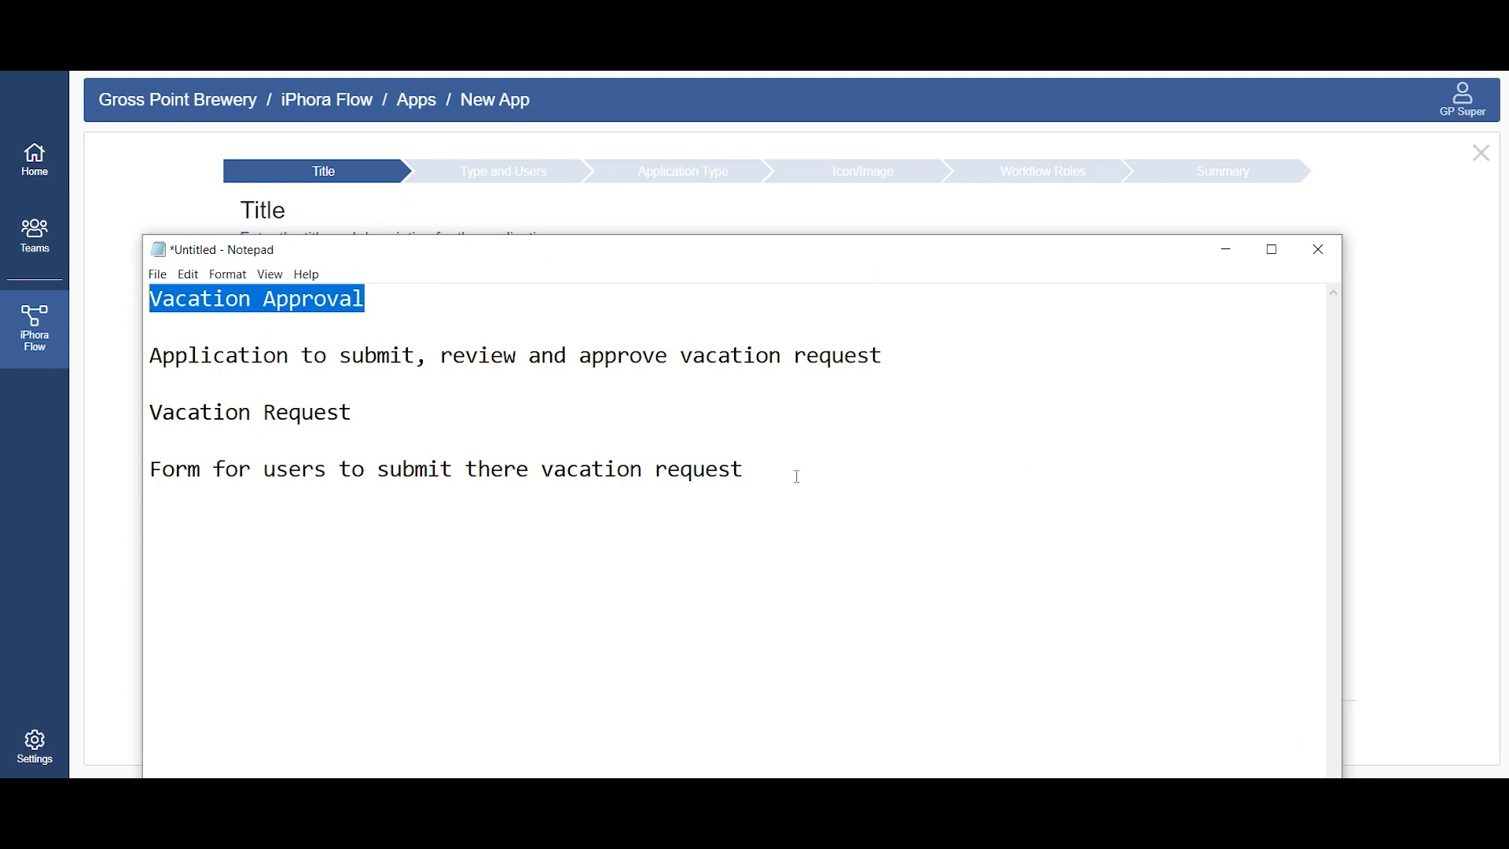
# Step: Enter "Vacation Approval" as the title of the new application
pyautogui.click(139, 206)
pyautogui.click(308, 303)
pyautogui.write('Vacation Approval')
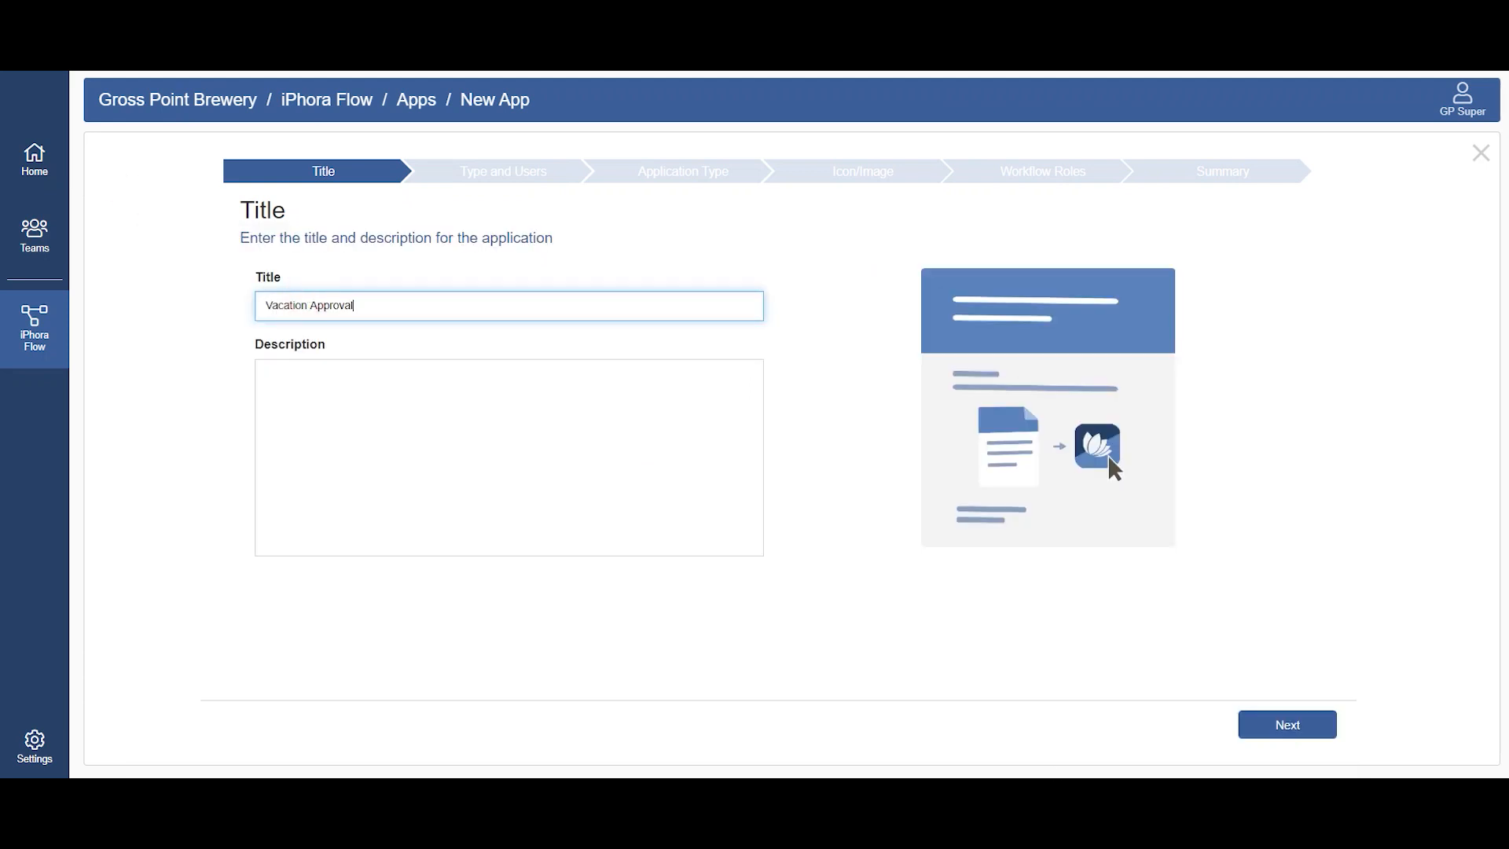
# Step: Copy "Application to submit, review and approve vacation request" from the Notepad notes into the application's description and continue to the type and user settings
pyautogui.hotkey('alt', 'Tab')
pyautogui.tripleClick(893, 354)
pyautogui.hotkey('ctrl', 'c')
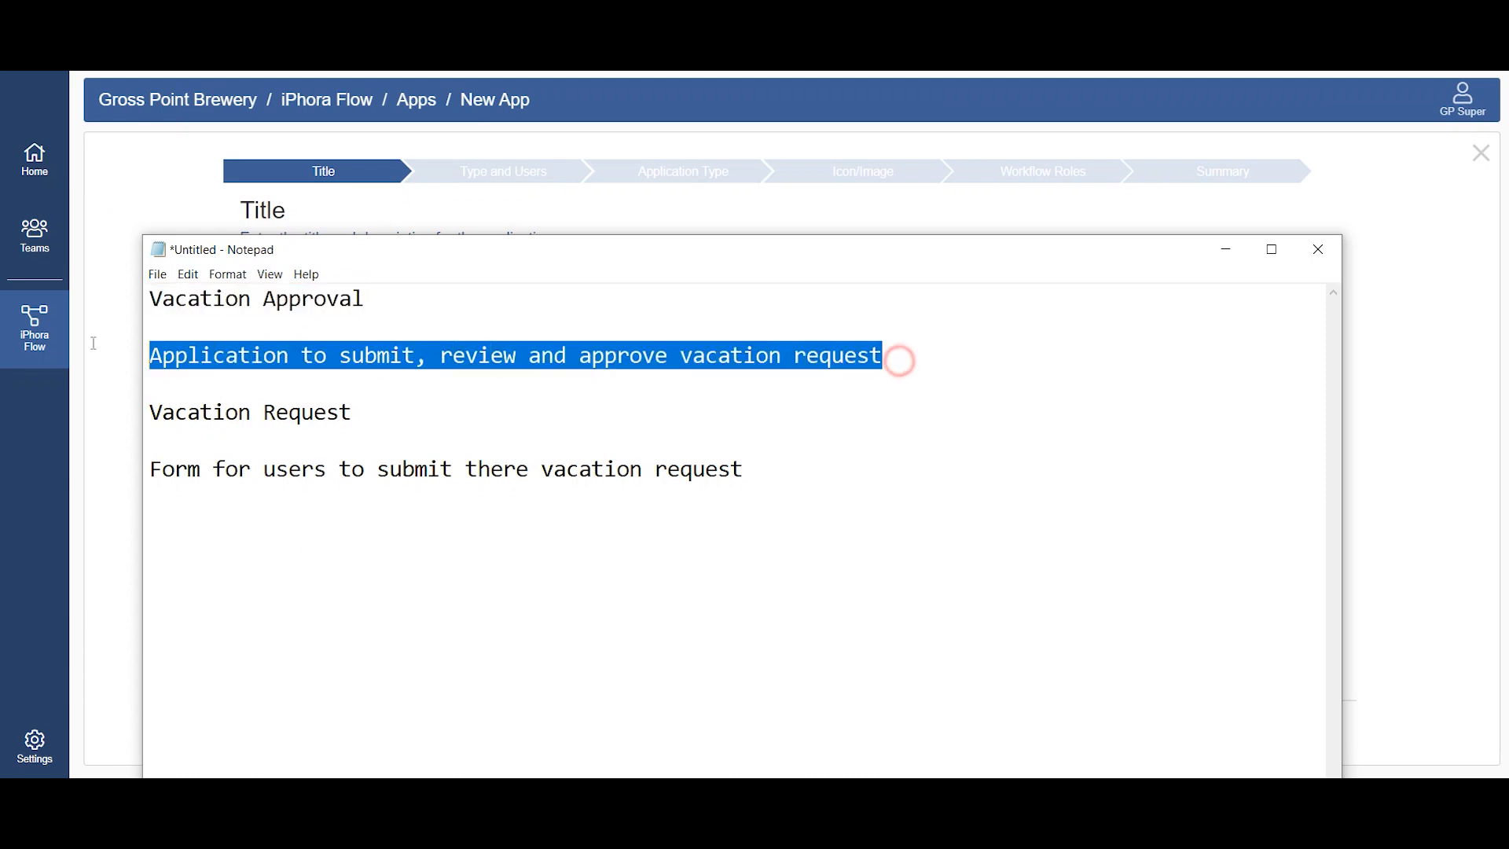
pyautogui.click(102, 411)
pyautogui.click(380, 401)
pyautogui.hotkey('ctrl', 'v')
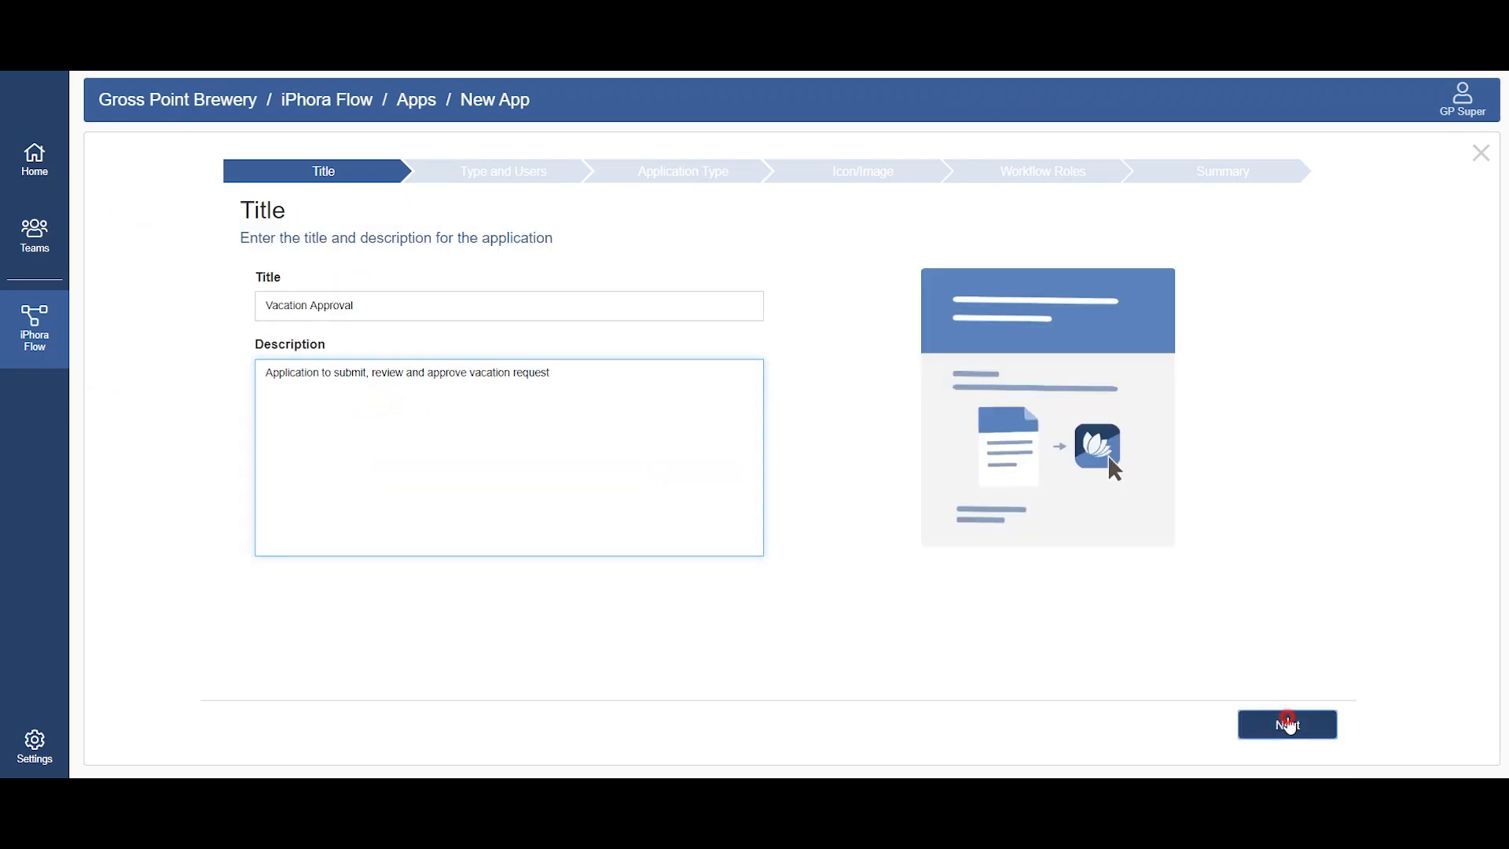
pyautogui.click(1291, 723)
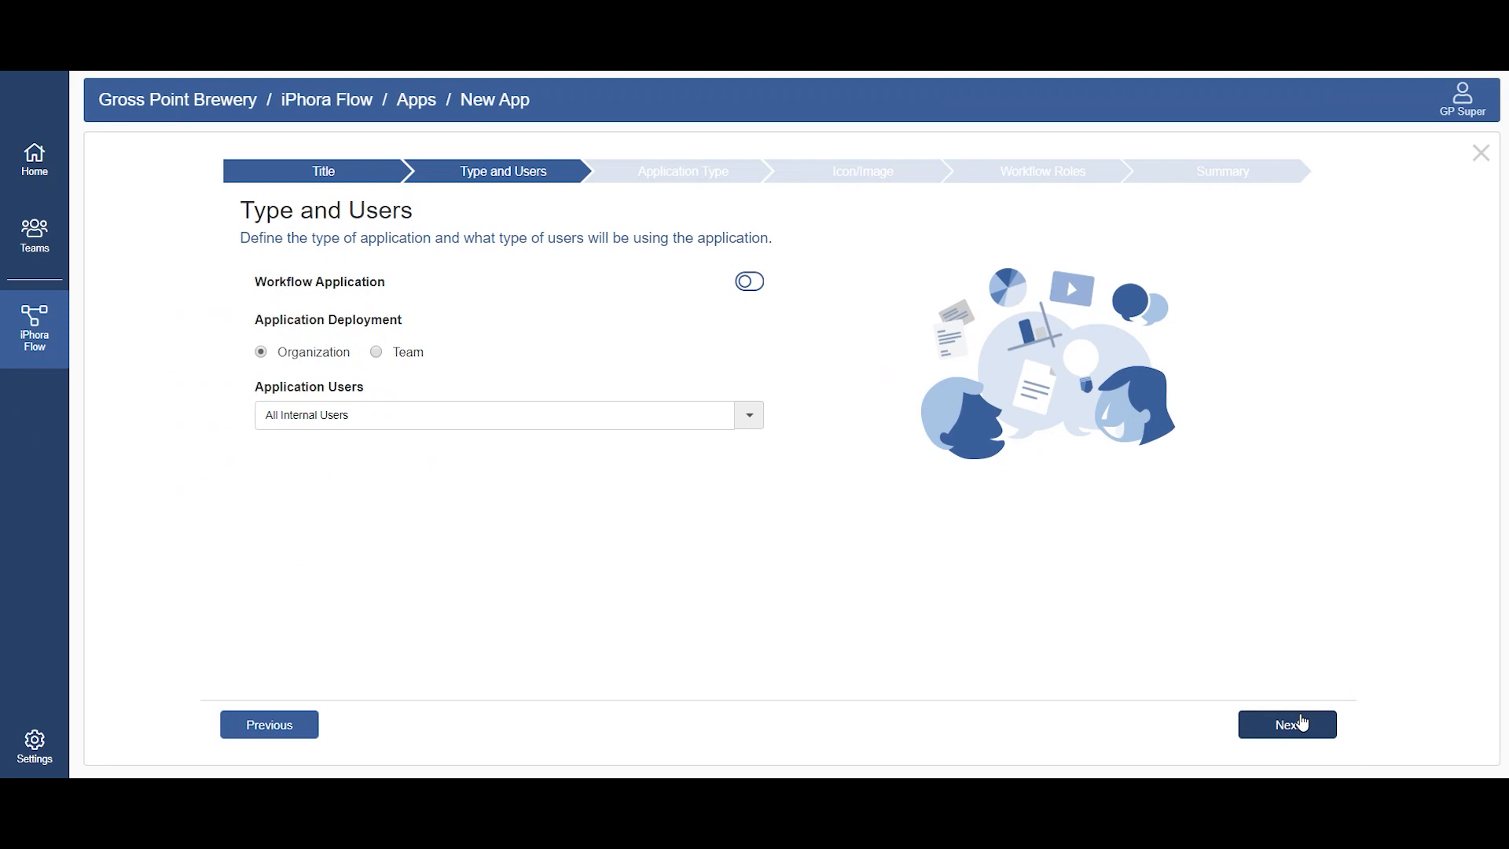
# Step: Enable the workflow application option, with organization deployment and all internal users as application users
pyautogui.click(756, 288)
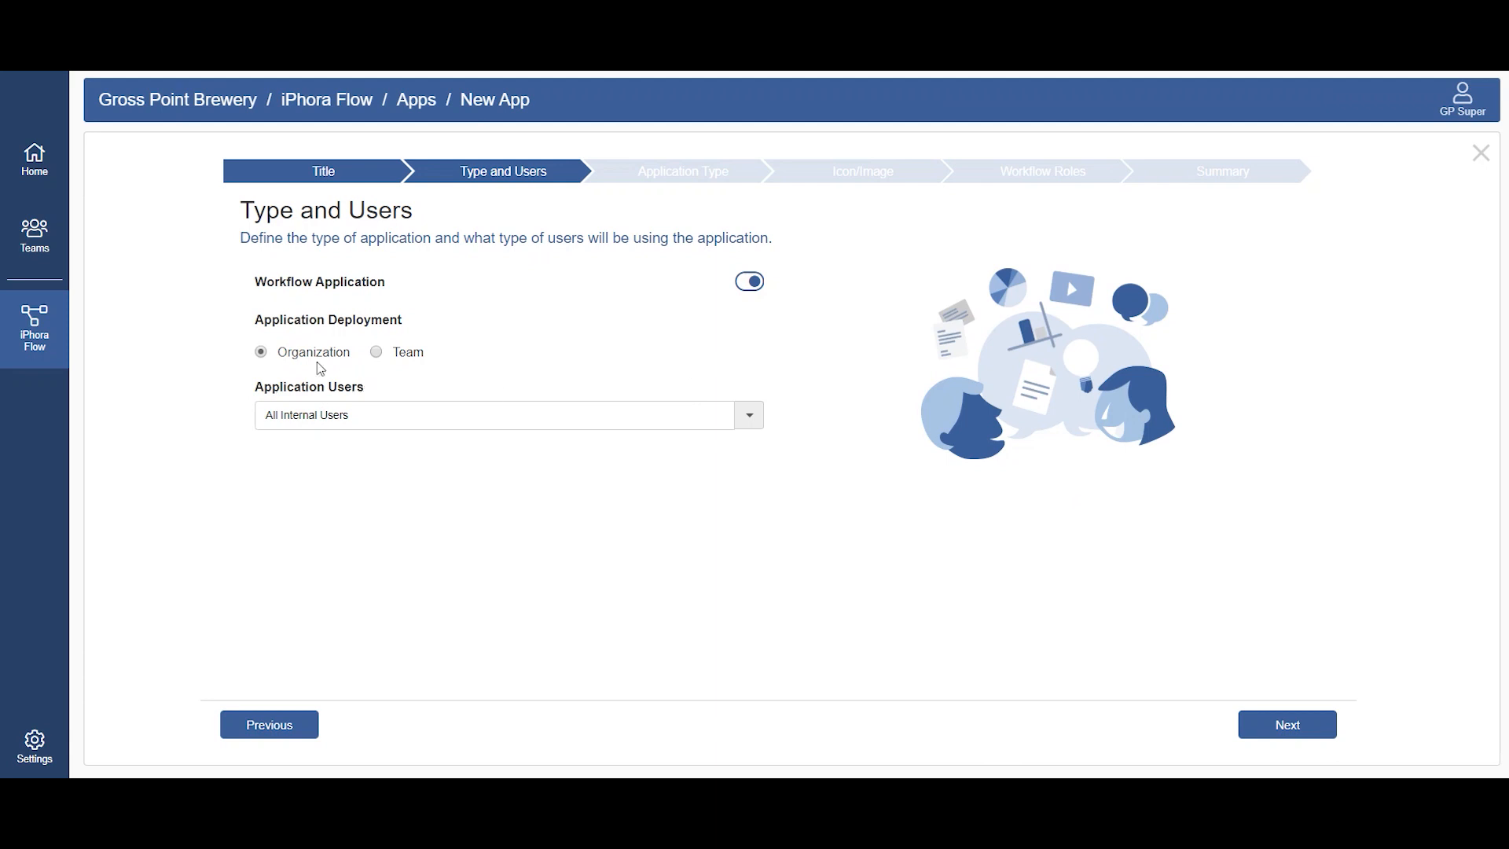
pyautogui.click(396, 415)
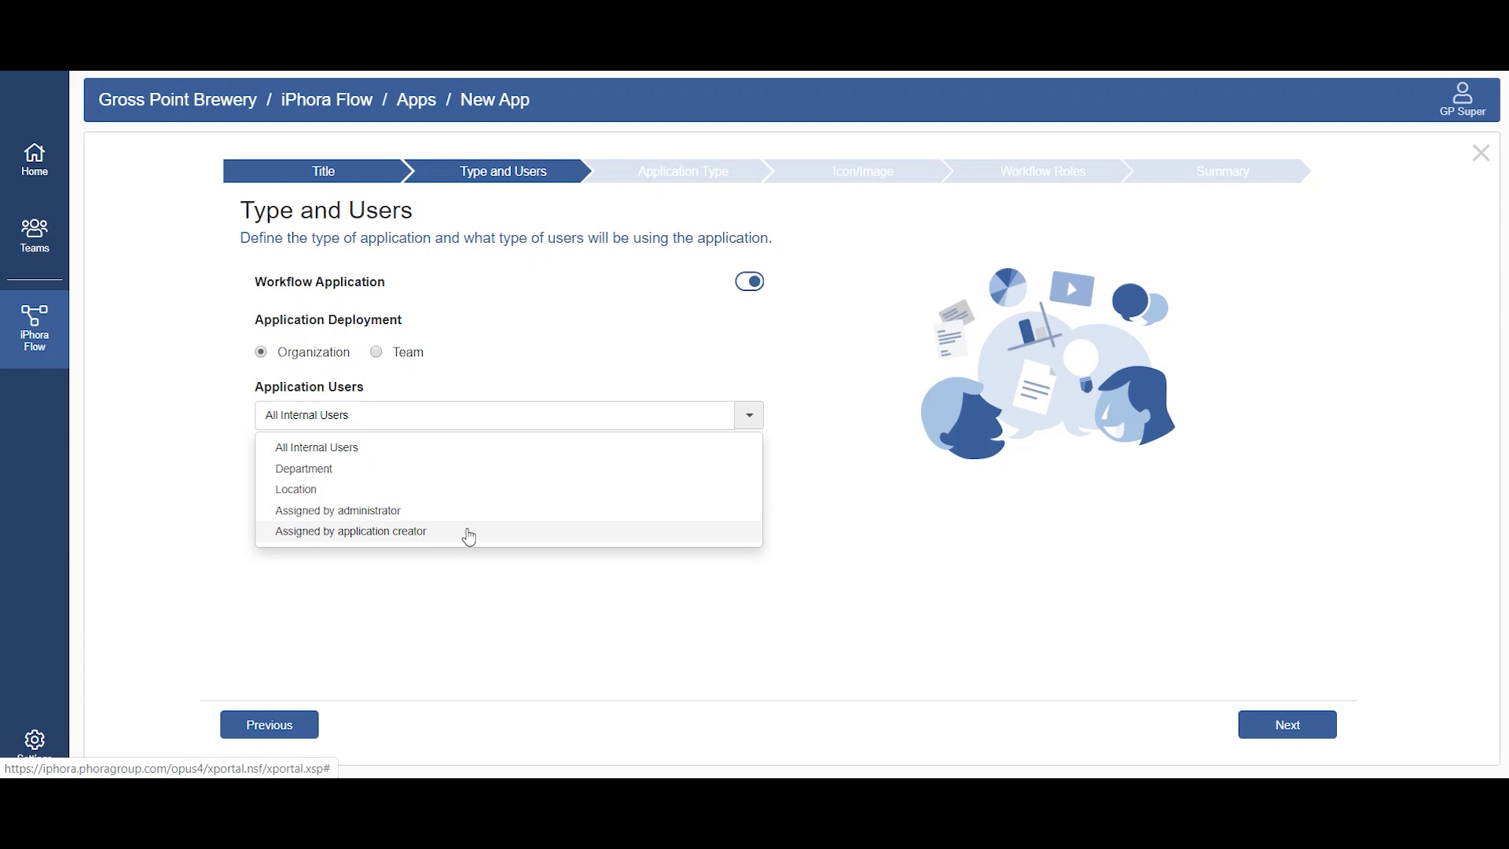
pyautogui.click(657, 415)
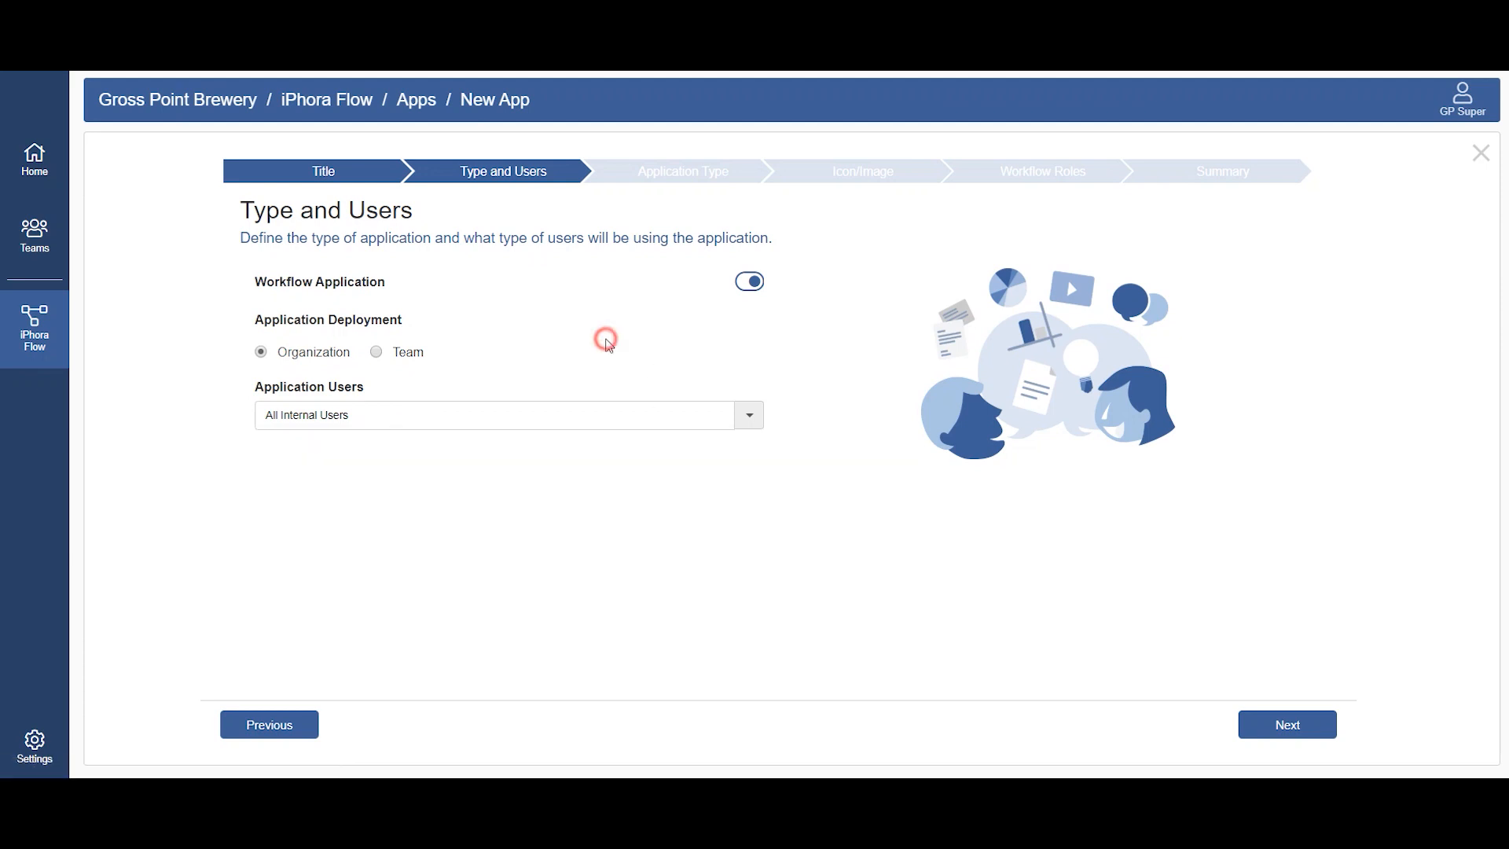
pyautogui.click(420, 367)
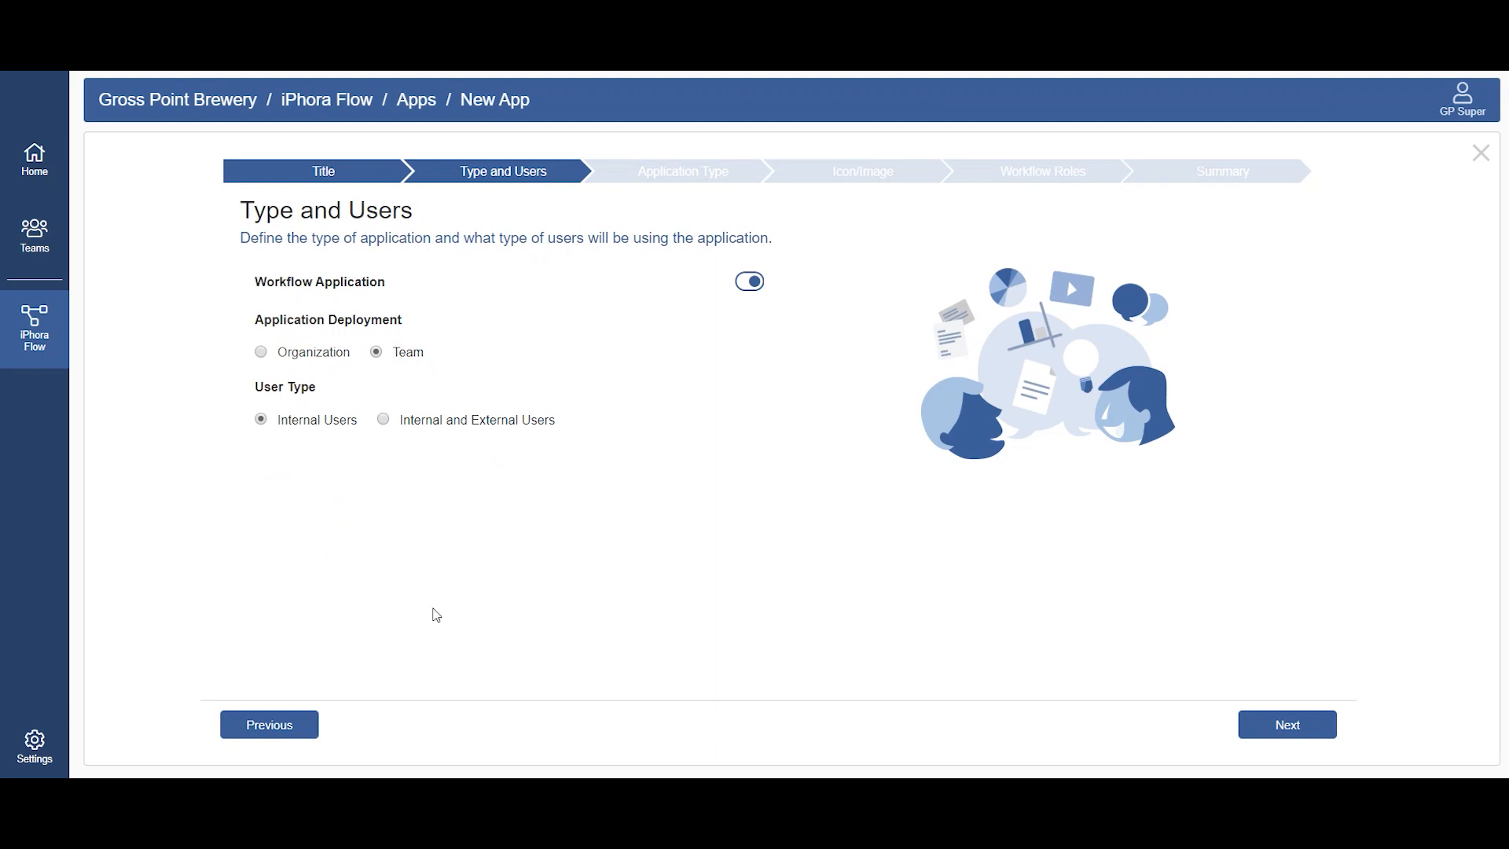
pyautogui.click(328, 353)
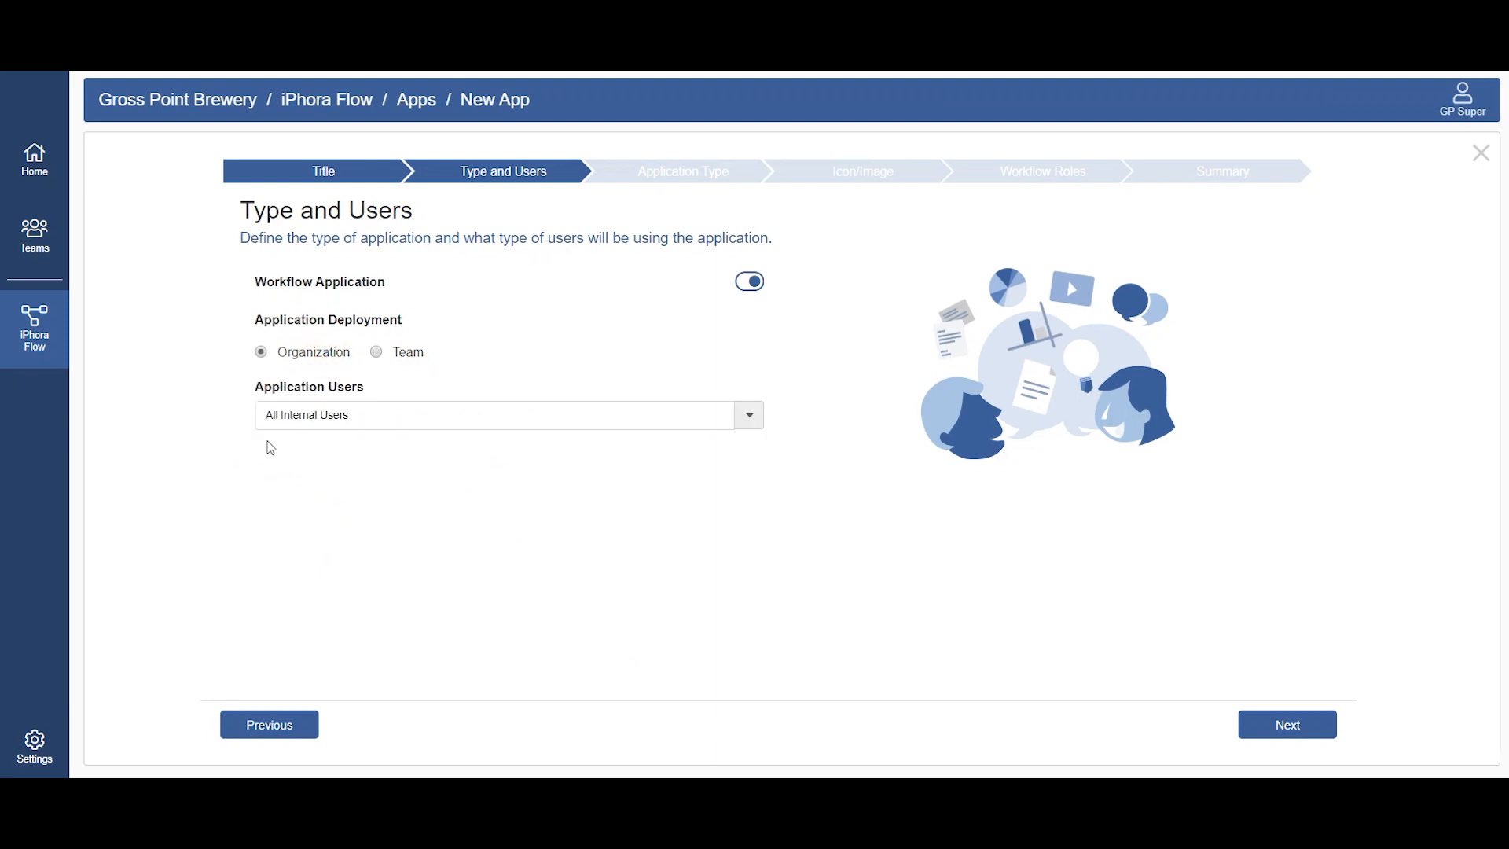
# Step: Choose Basic Workflow Application as the application type and continue to the icon settings
pyautogui.click(1296, 734)
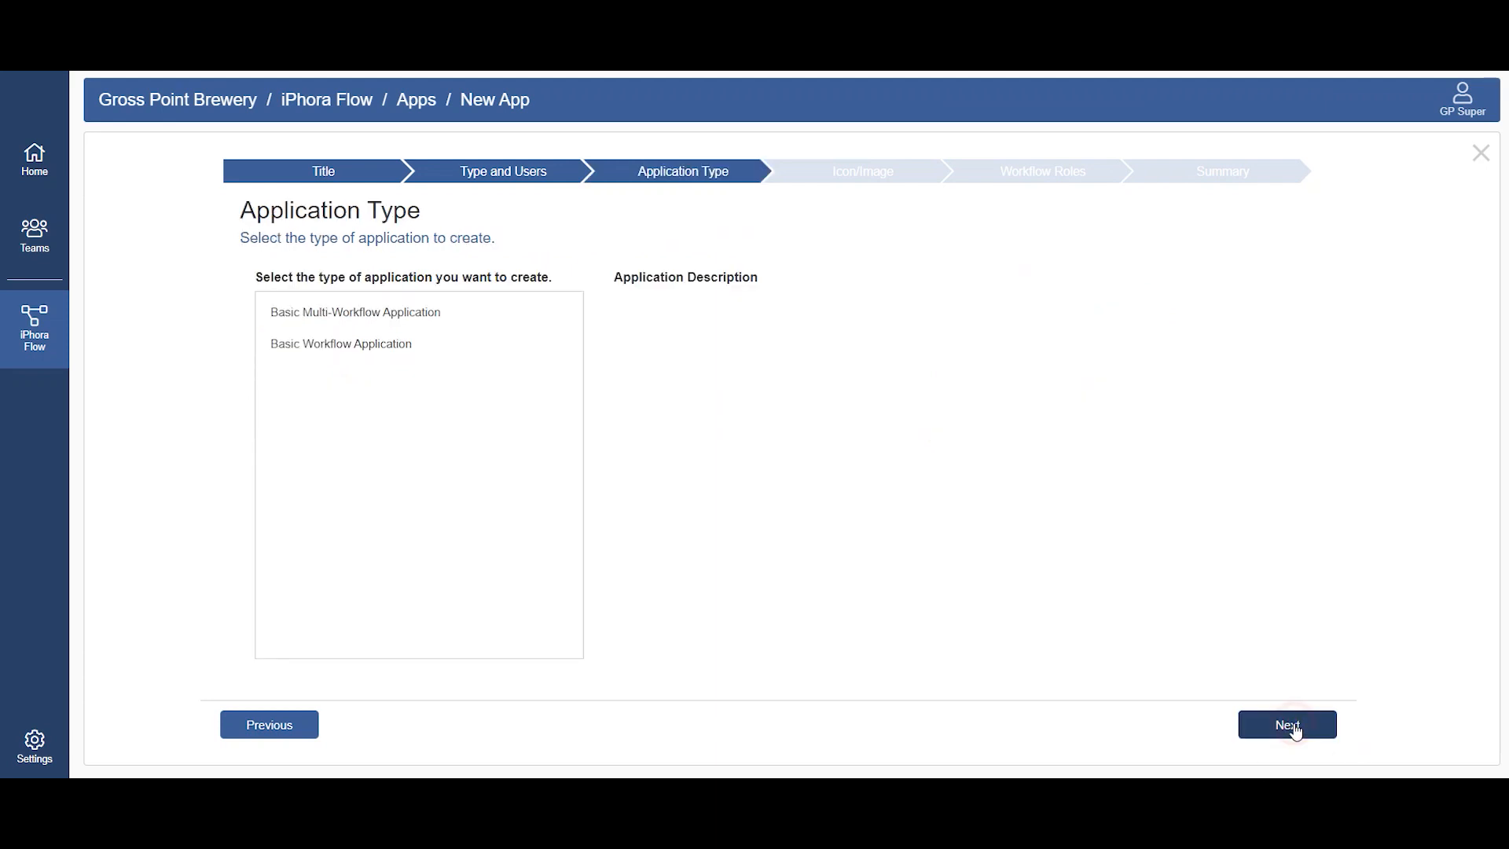
pyautogui.click(494, 354)
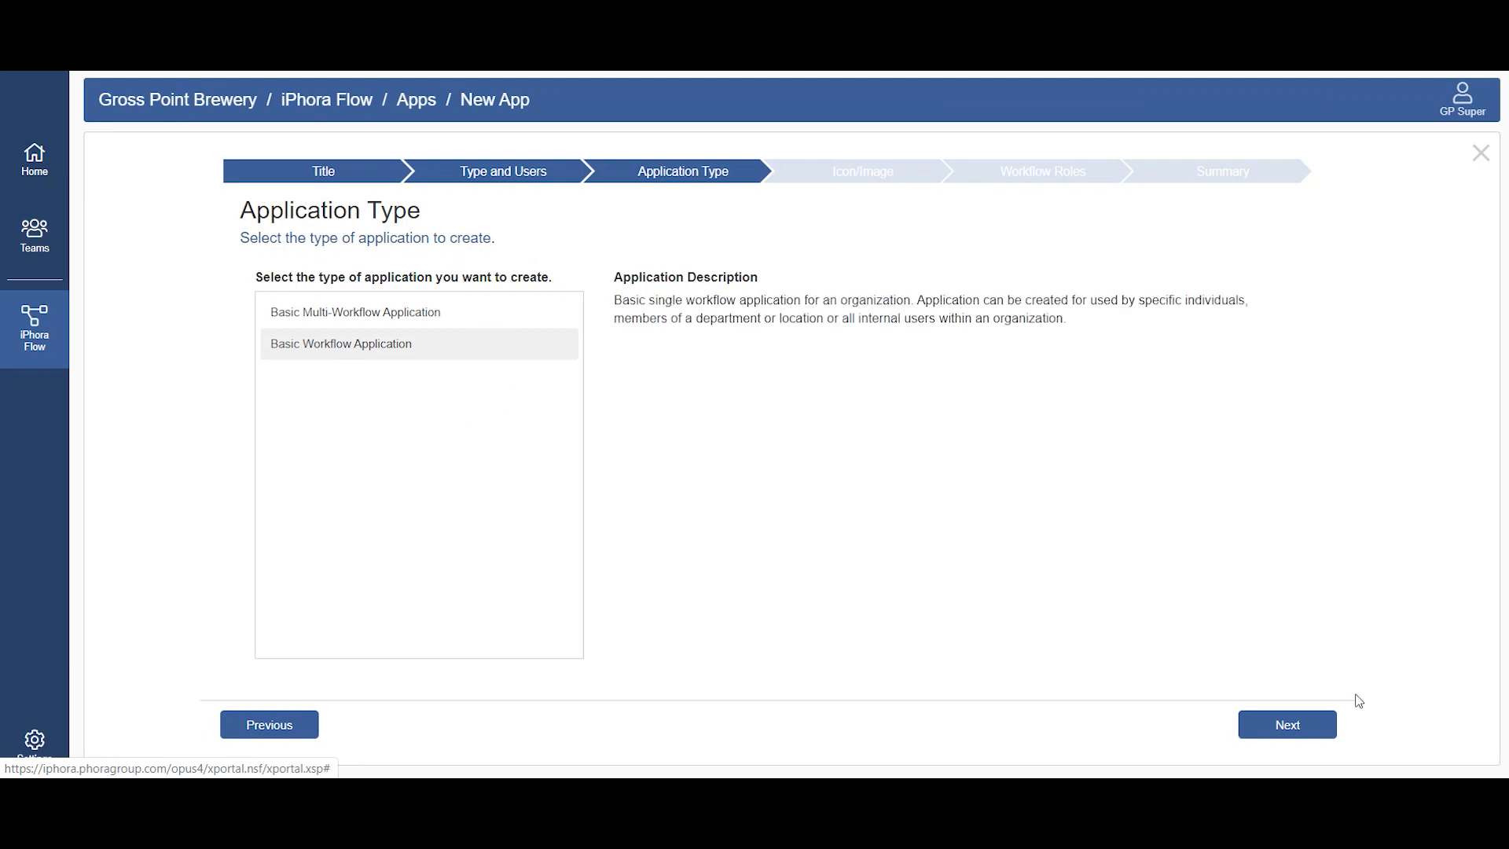
pyautogui.click(1285, 729)
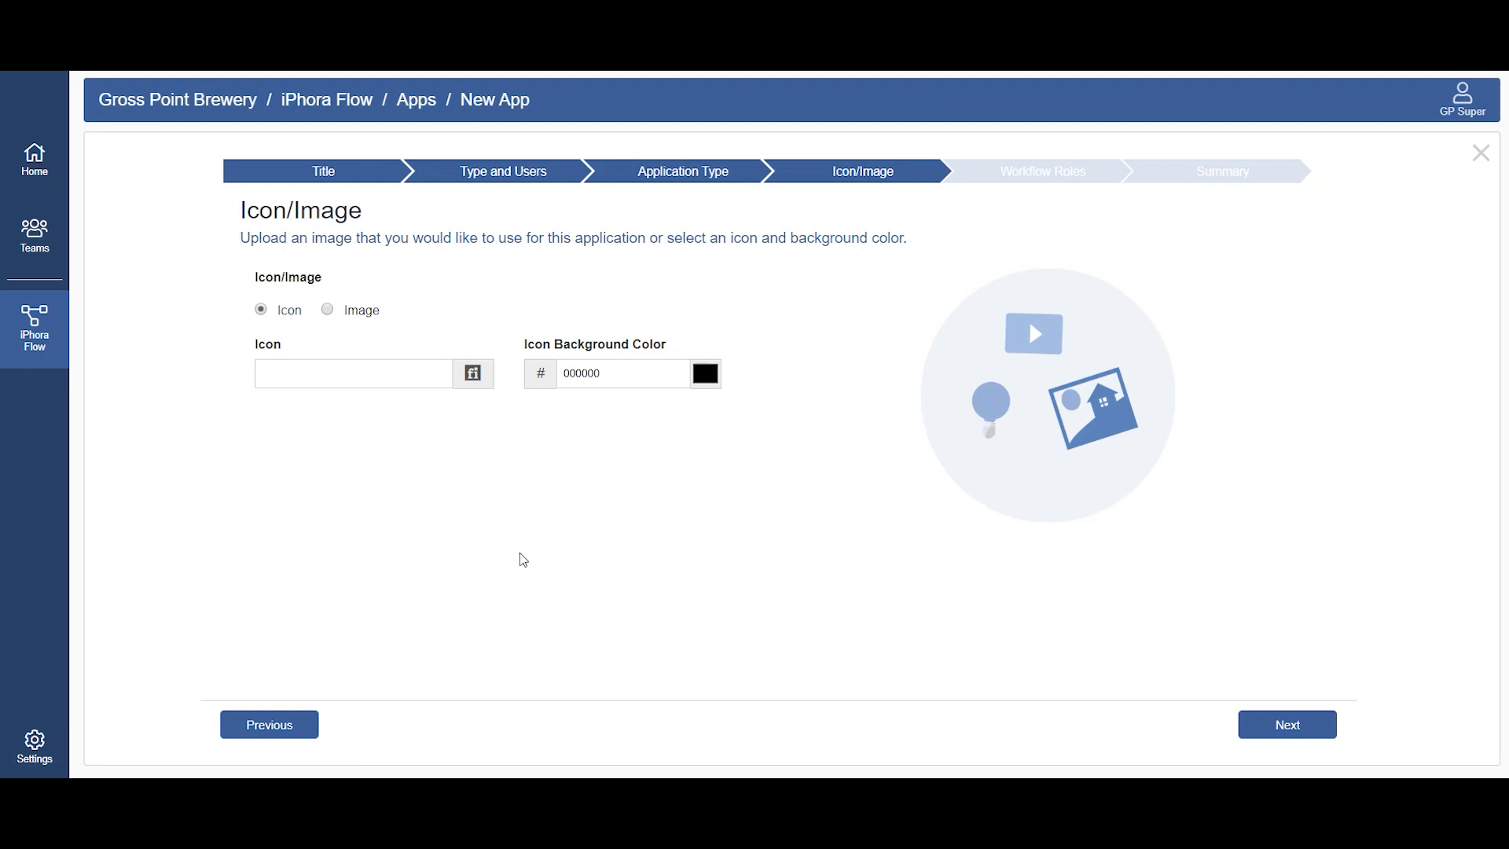
# Step: Choose the file-medical icon for the application
pyautogui.click(472, 372)
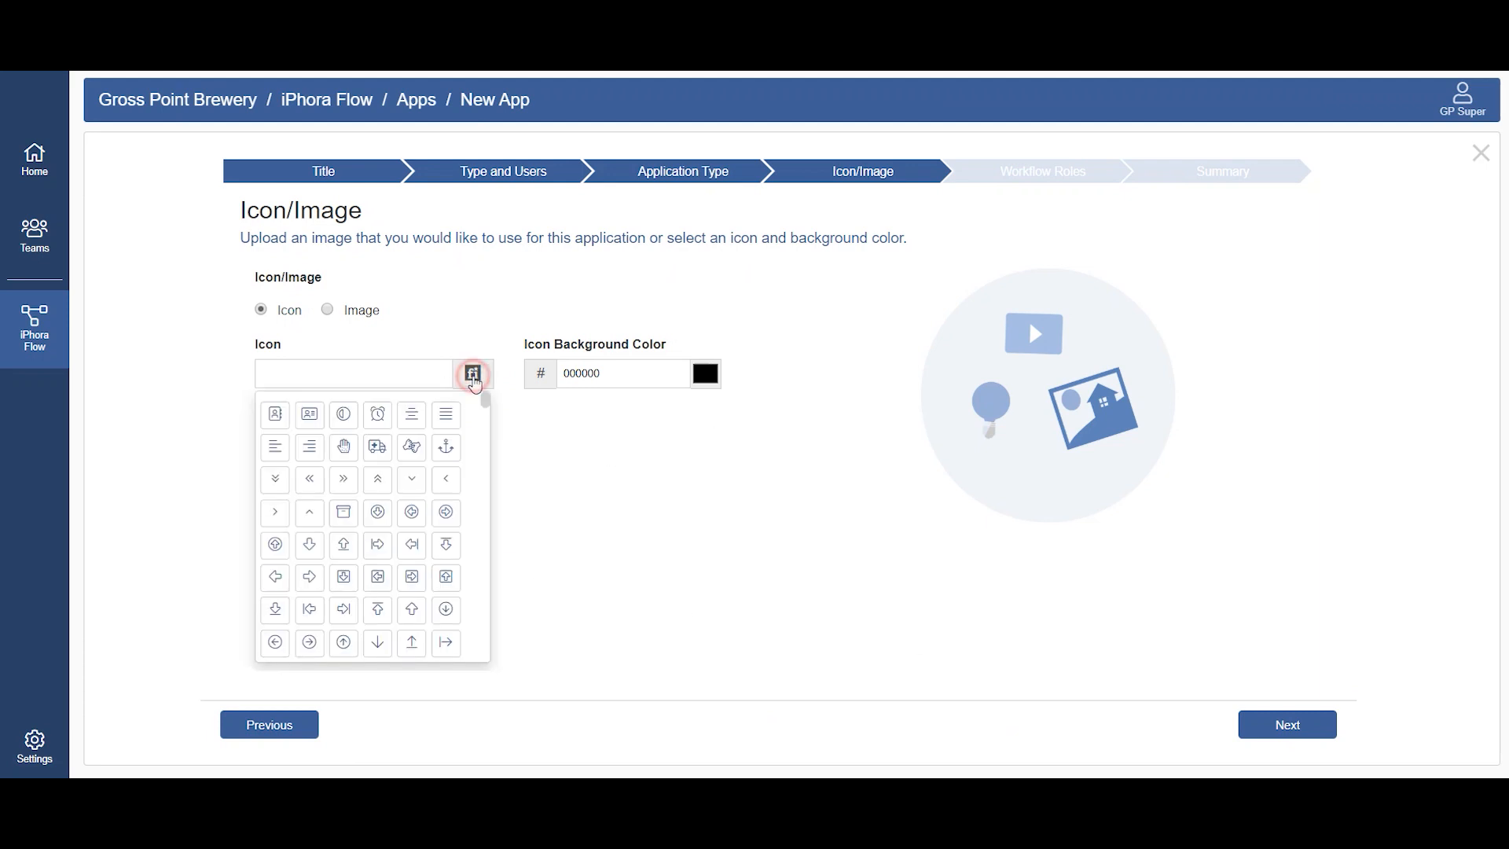
pyautogui.moveTo(484, 401); pyautogui.dragTo(485, 507)
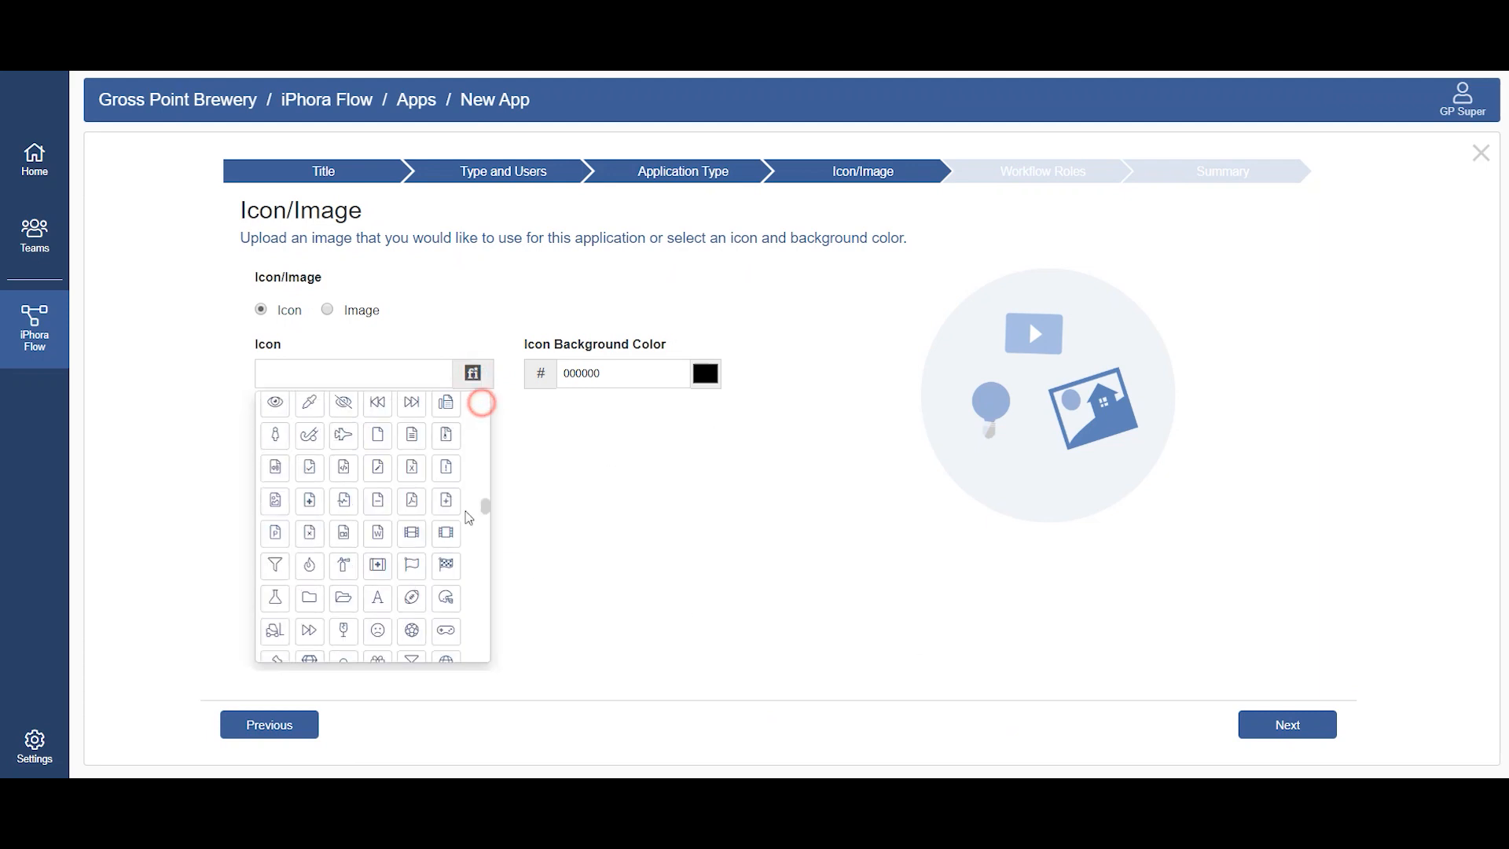
pyautogui.click(313, 495)
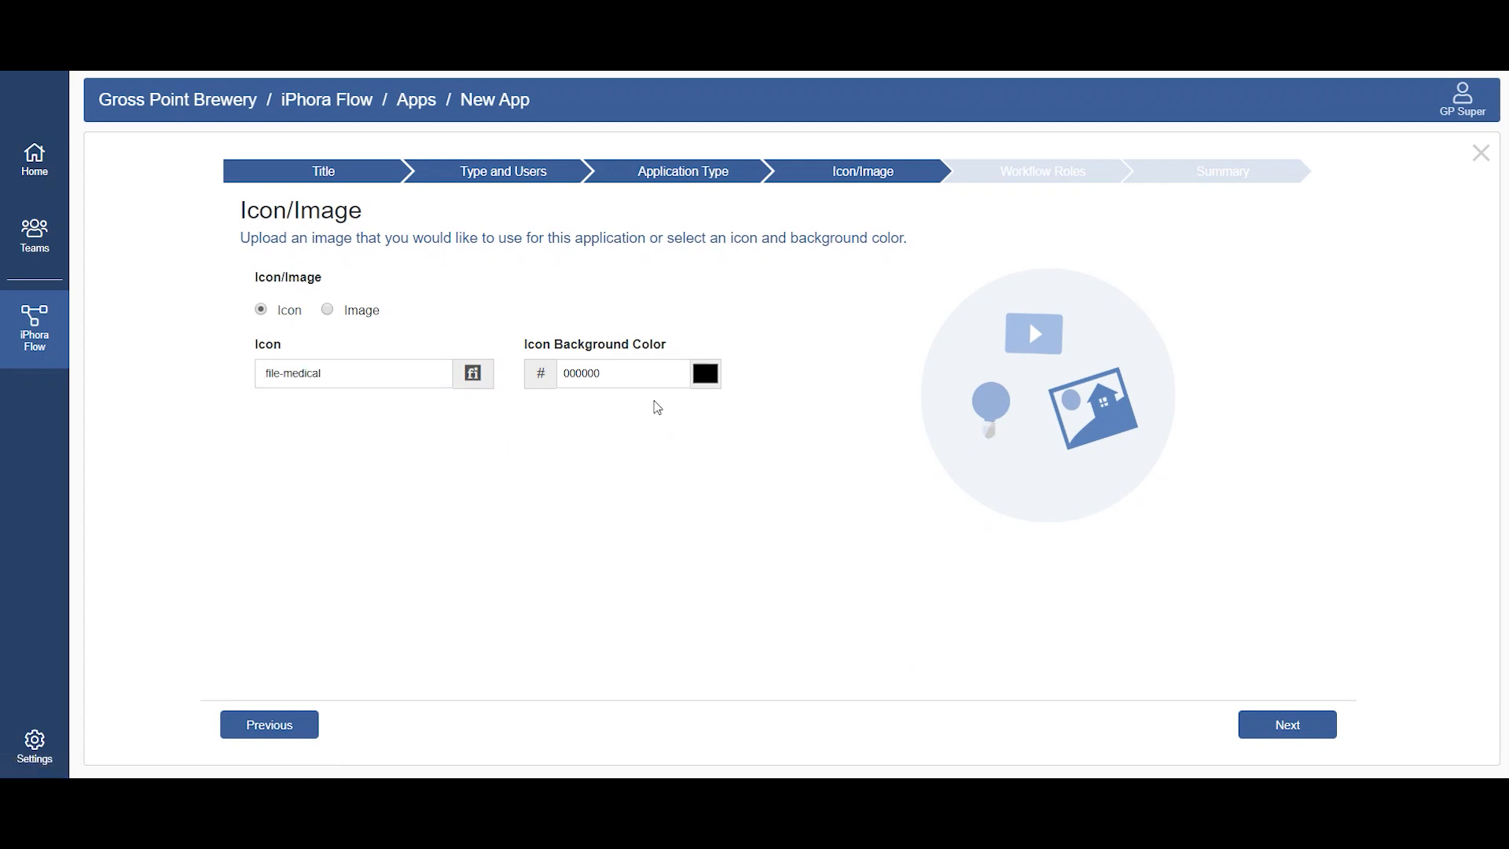
# Step: Set the icon background color to blue 0000FF and continue to the workflow roles
pyautogui.click(705, 373)
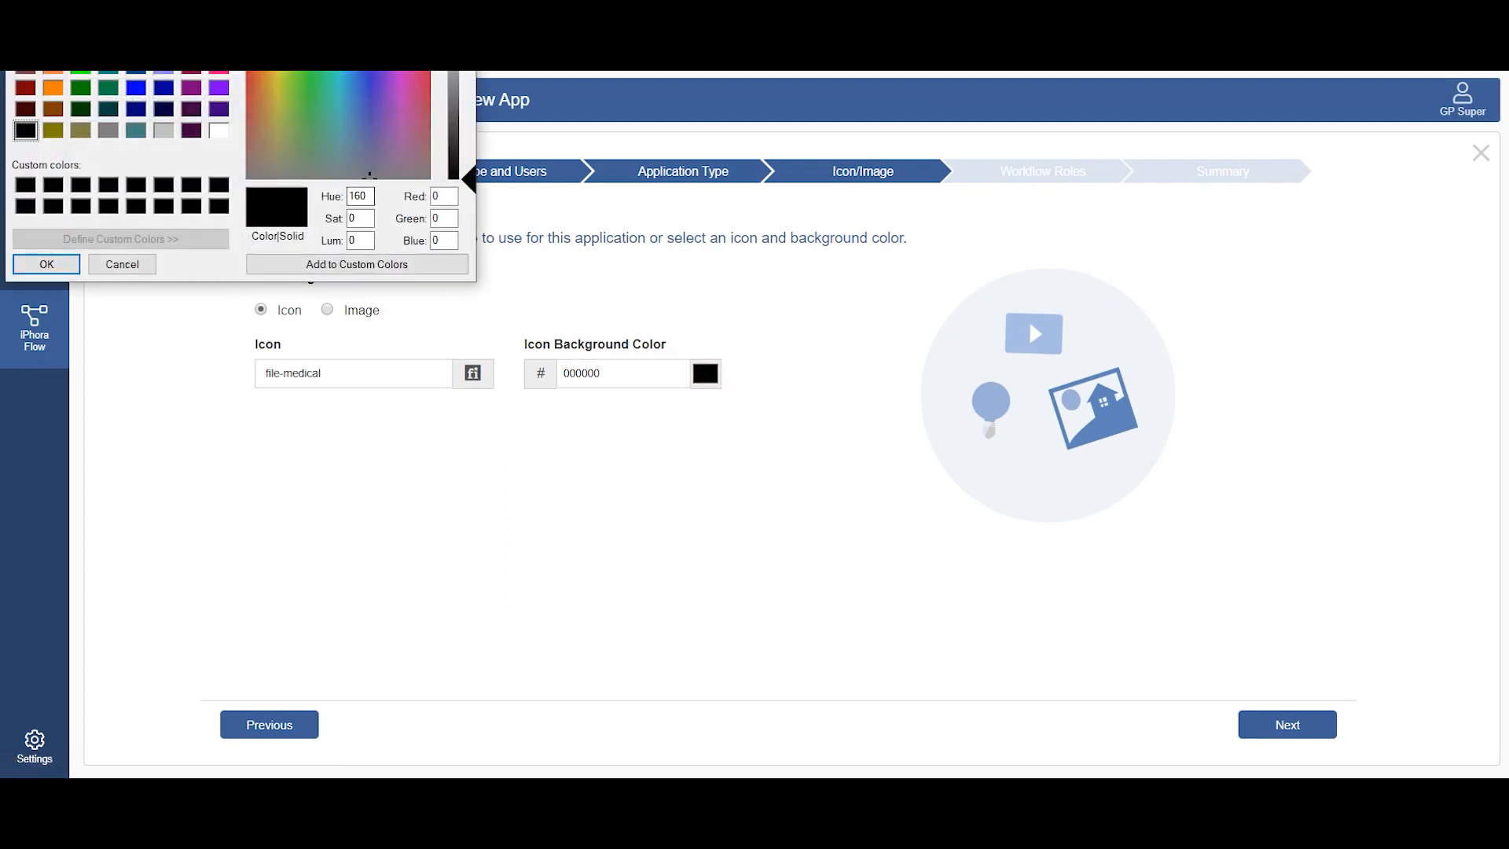
pyautogui.click(136, 88)
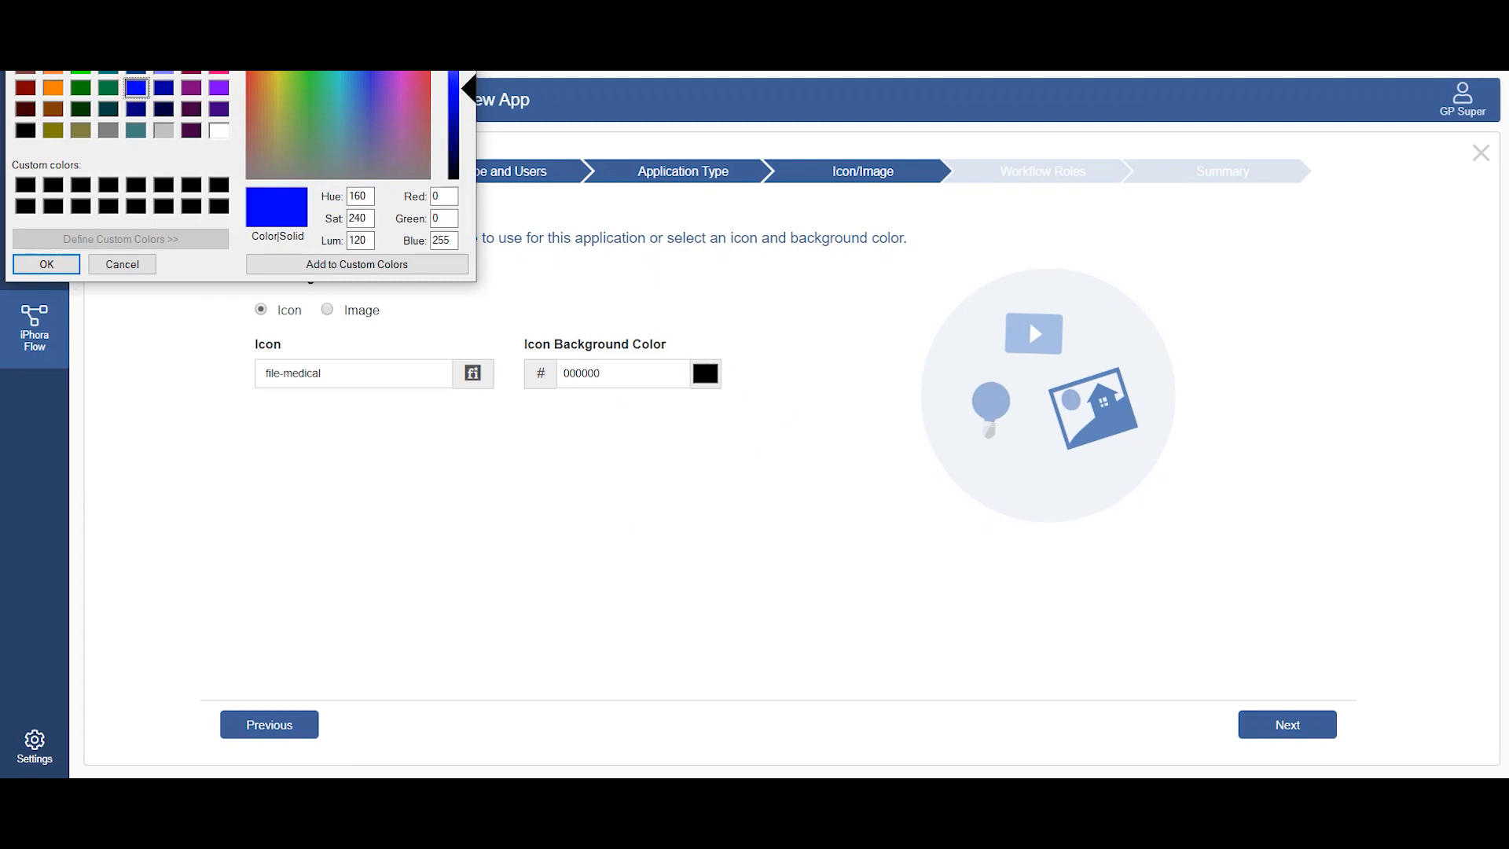
pyautogui.click(26, 426)
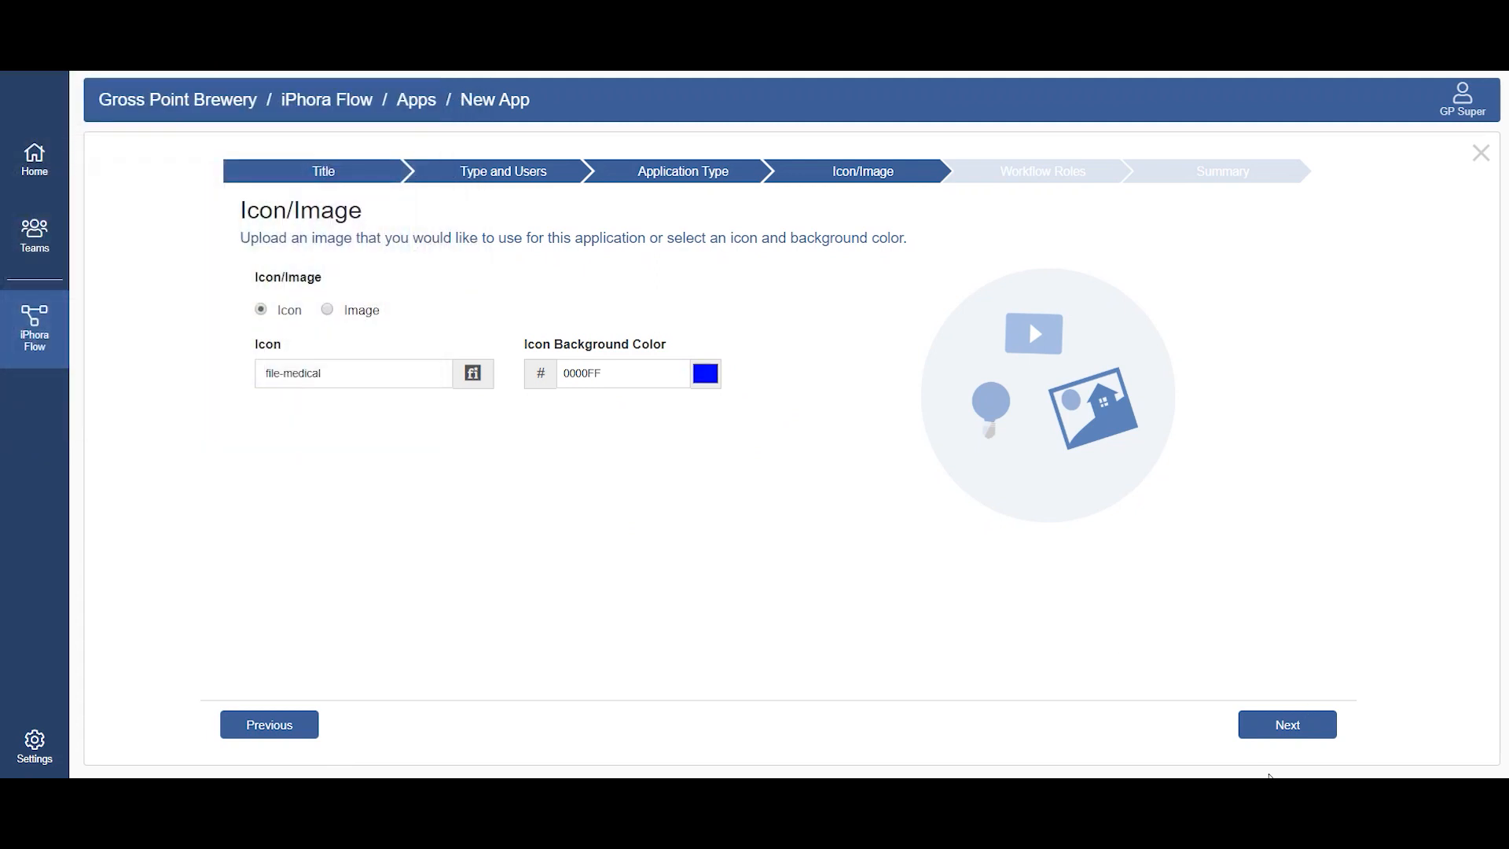
pyautogui.click(1305, 726)
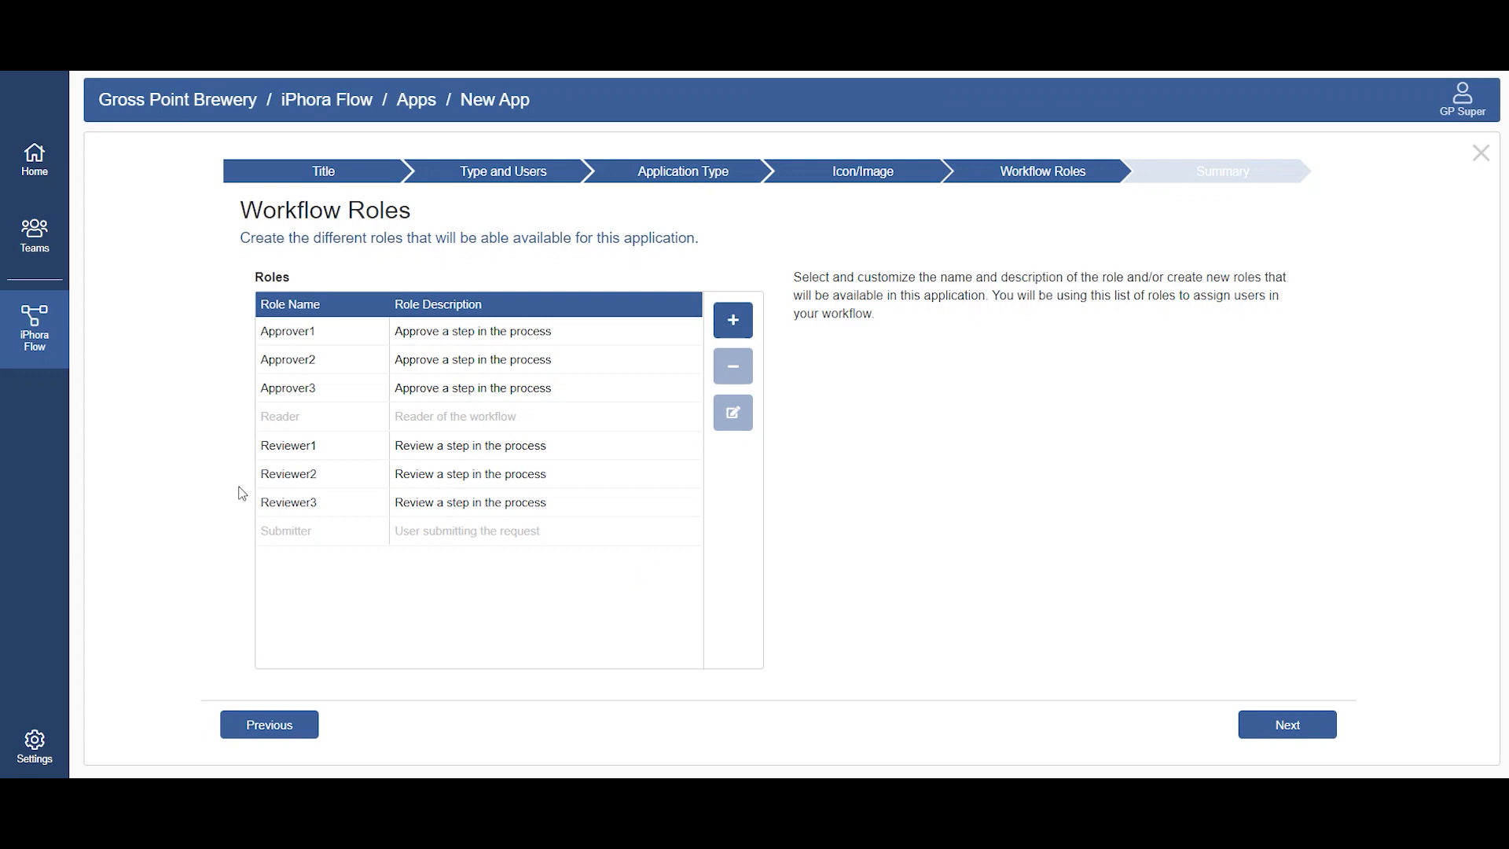
# Step: Rename the Reviewer3 role as Reviewer and accept the edit
pyautogui.click(320, 502)
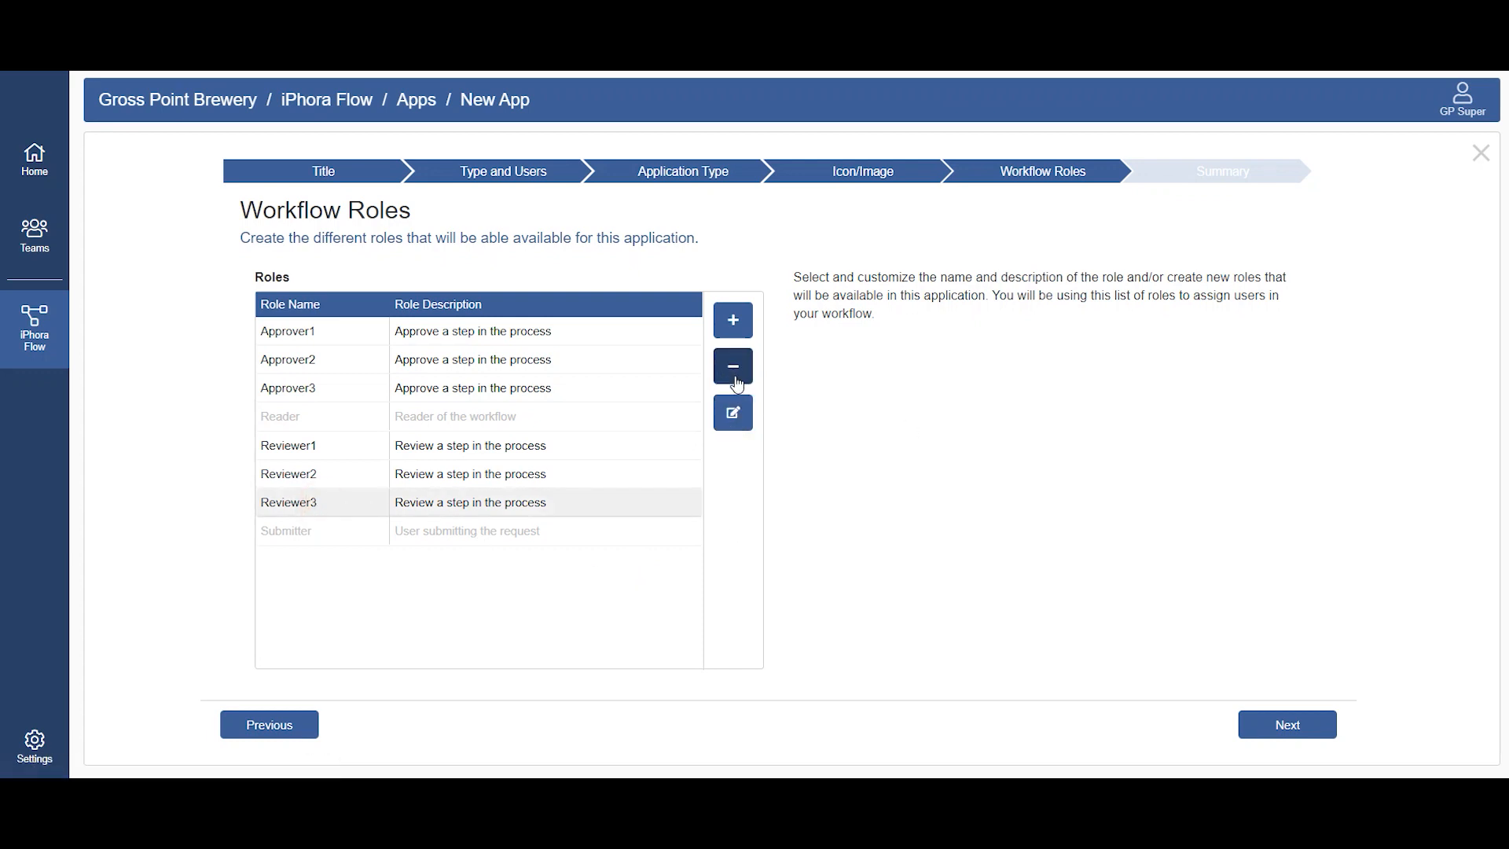
pyautogui.click(732, 423)
pyautogui.click(361, 500)
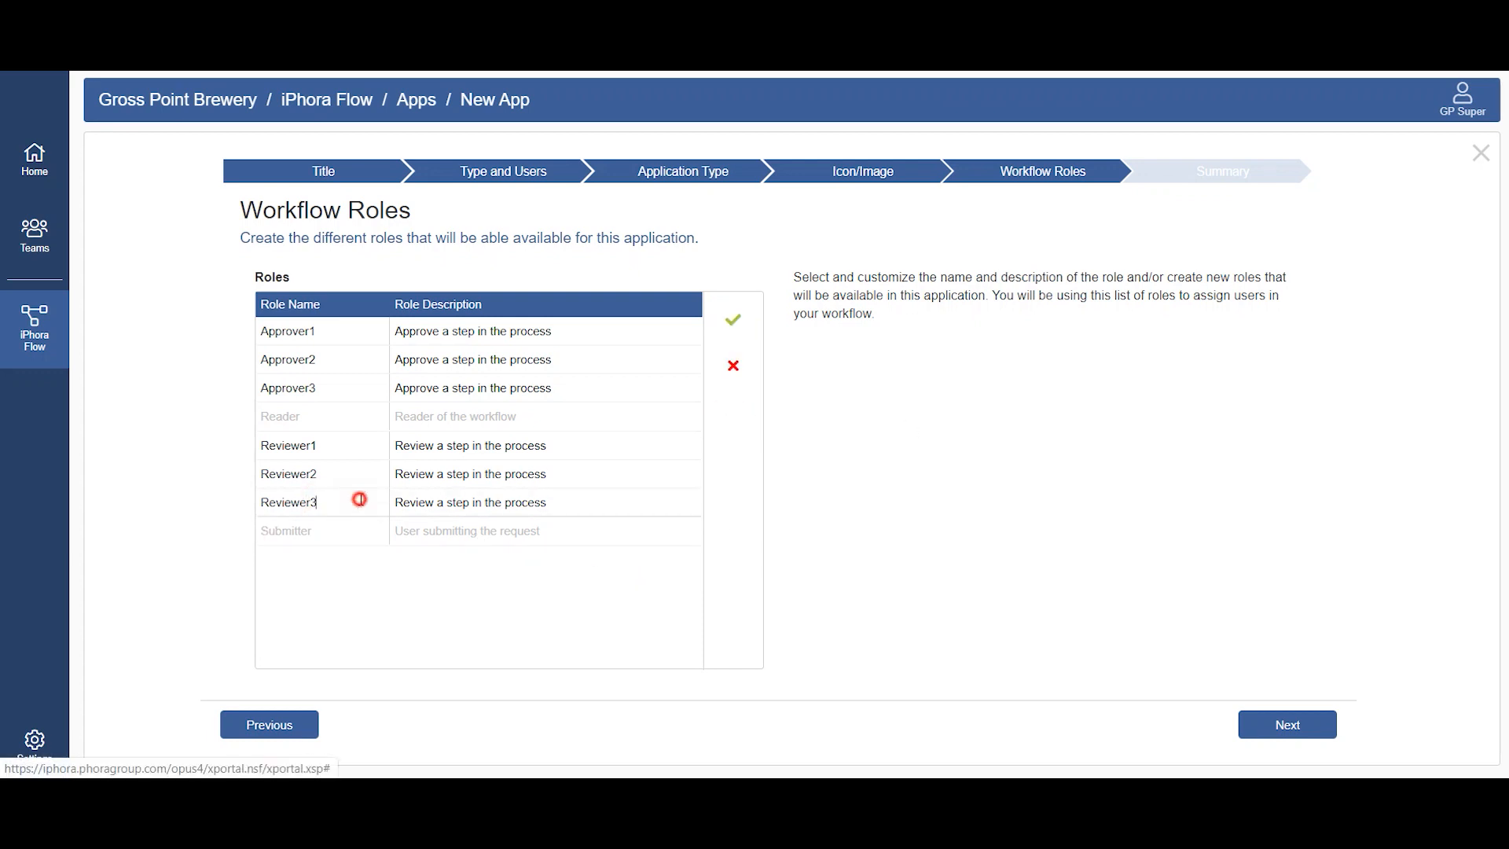
pyautogui.press('BackSpace')
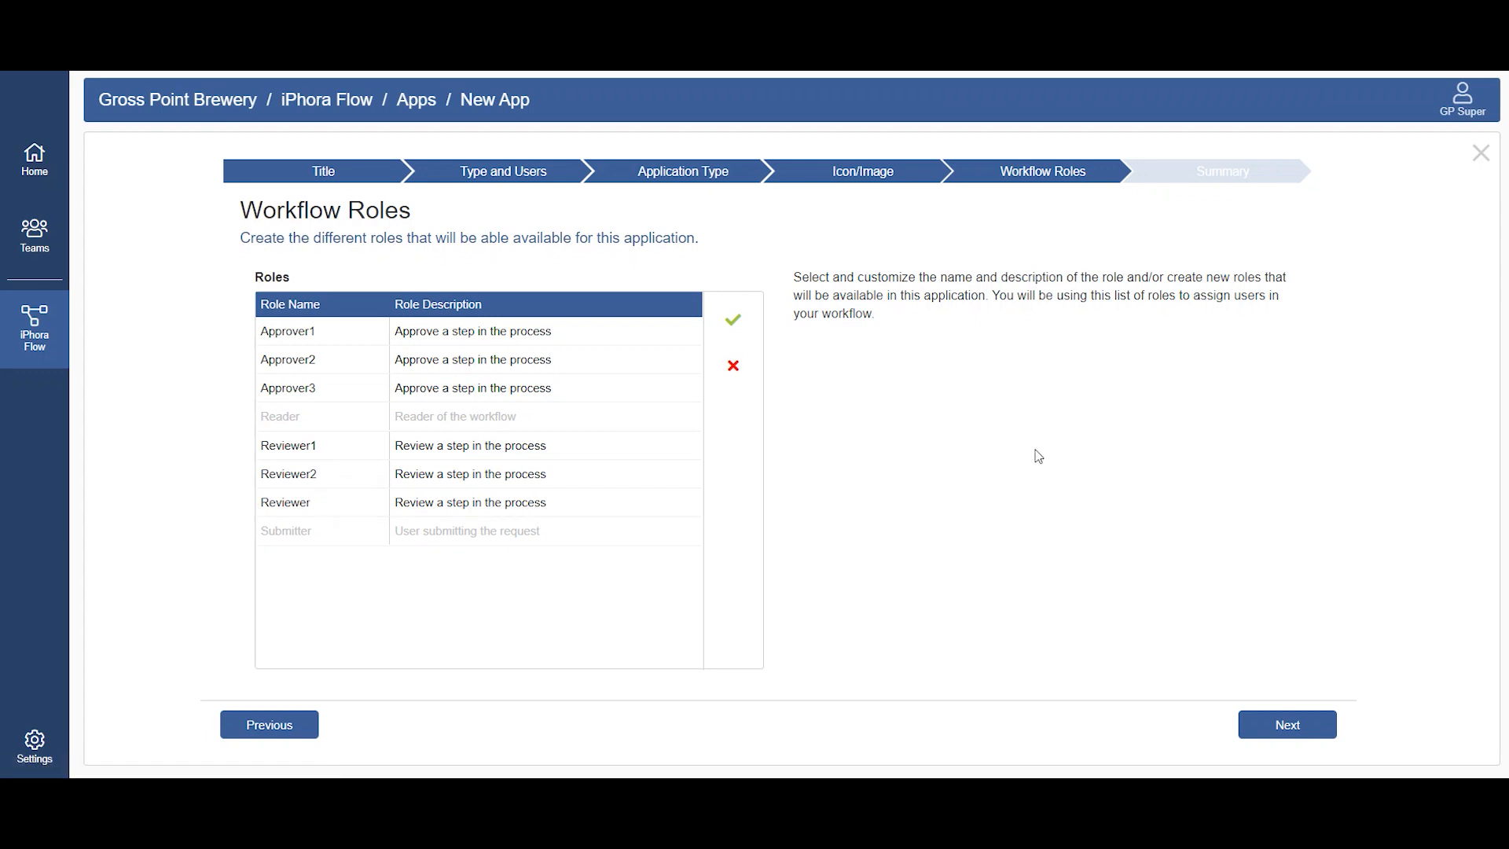
pyautogui.click(733, 319)
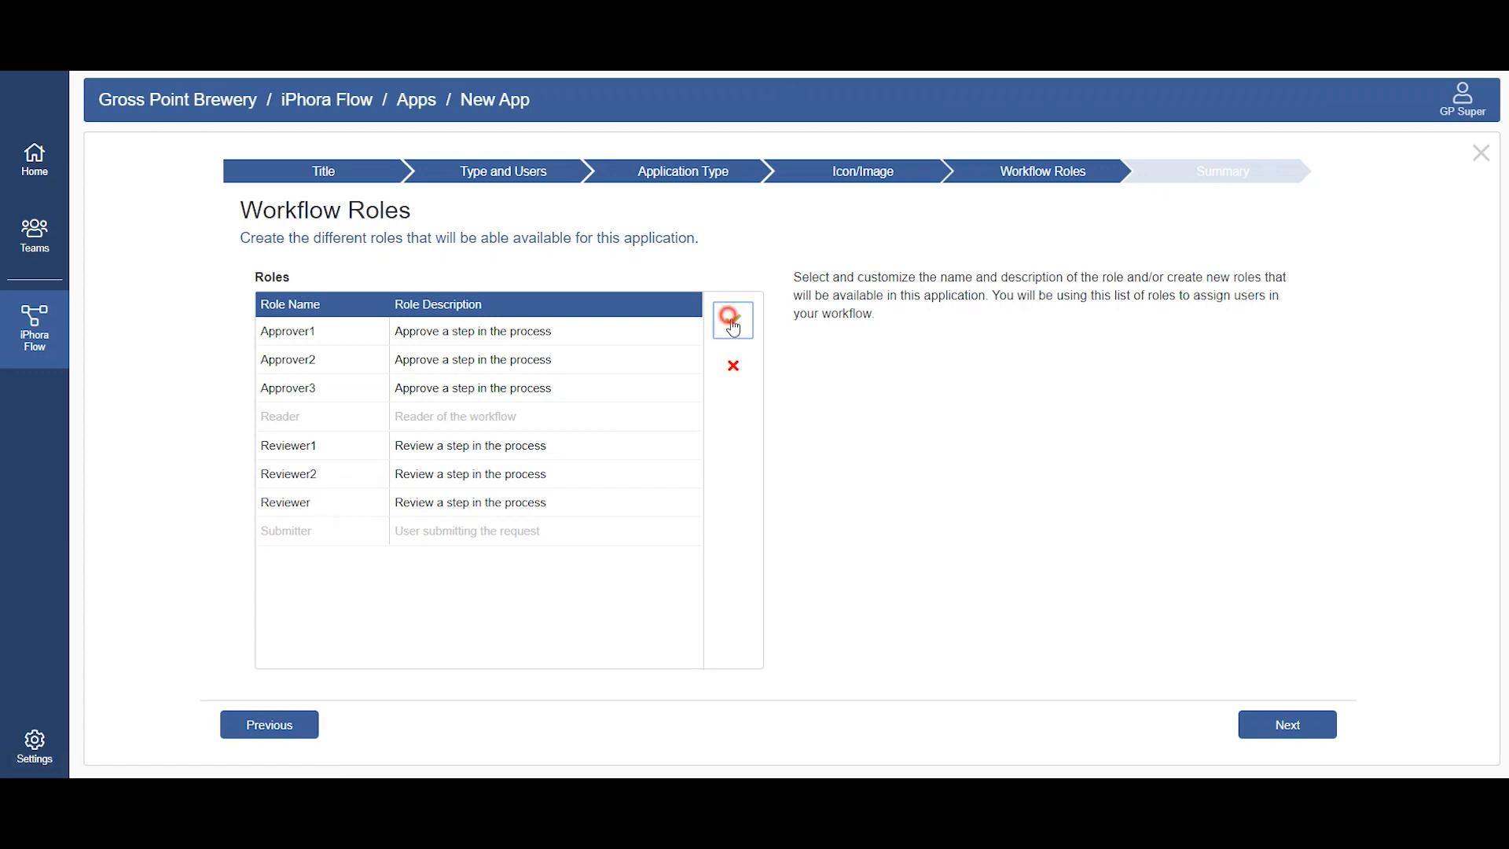
# Step: Create the application from its summary and open the Vacation Approval app for design
pyautogui.click(1334, 724)
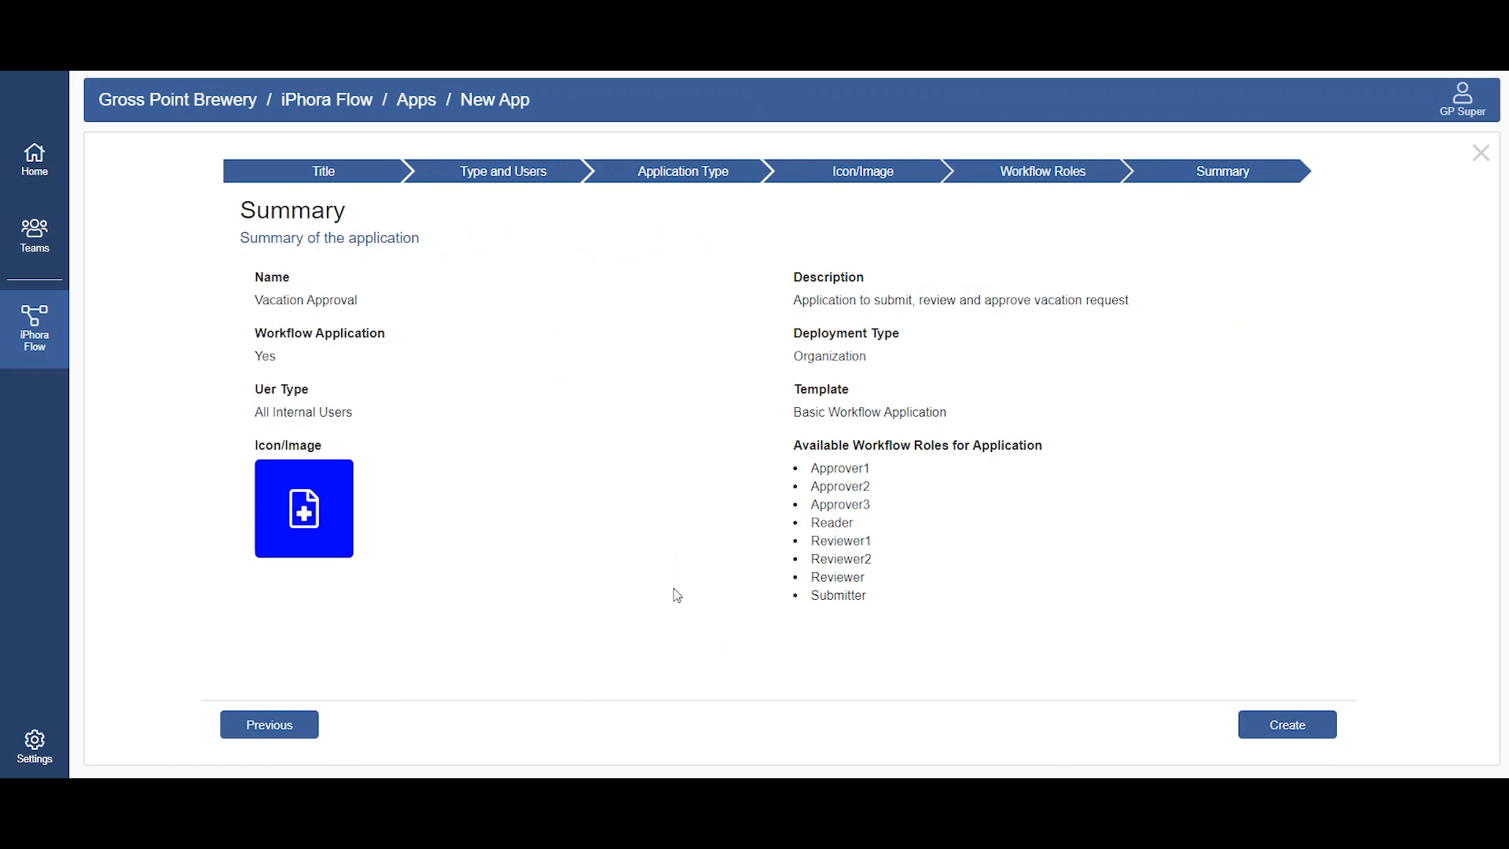
pyautogui.click(1304, 725)
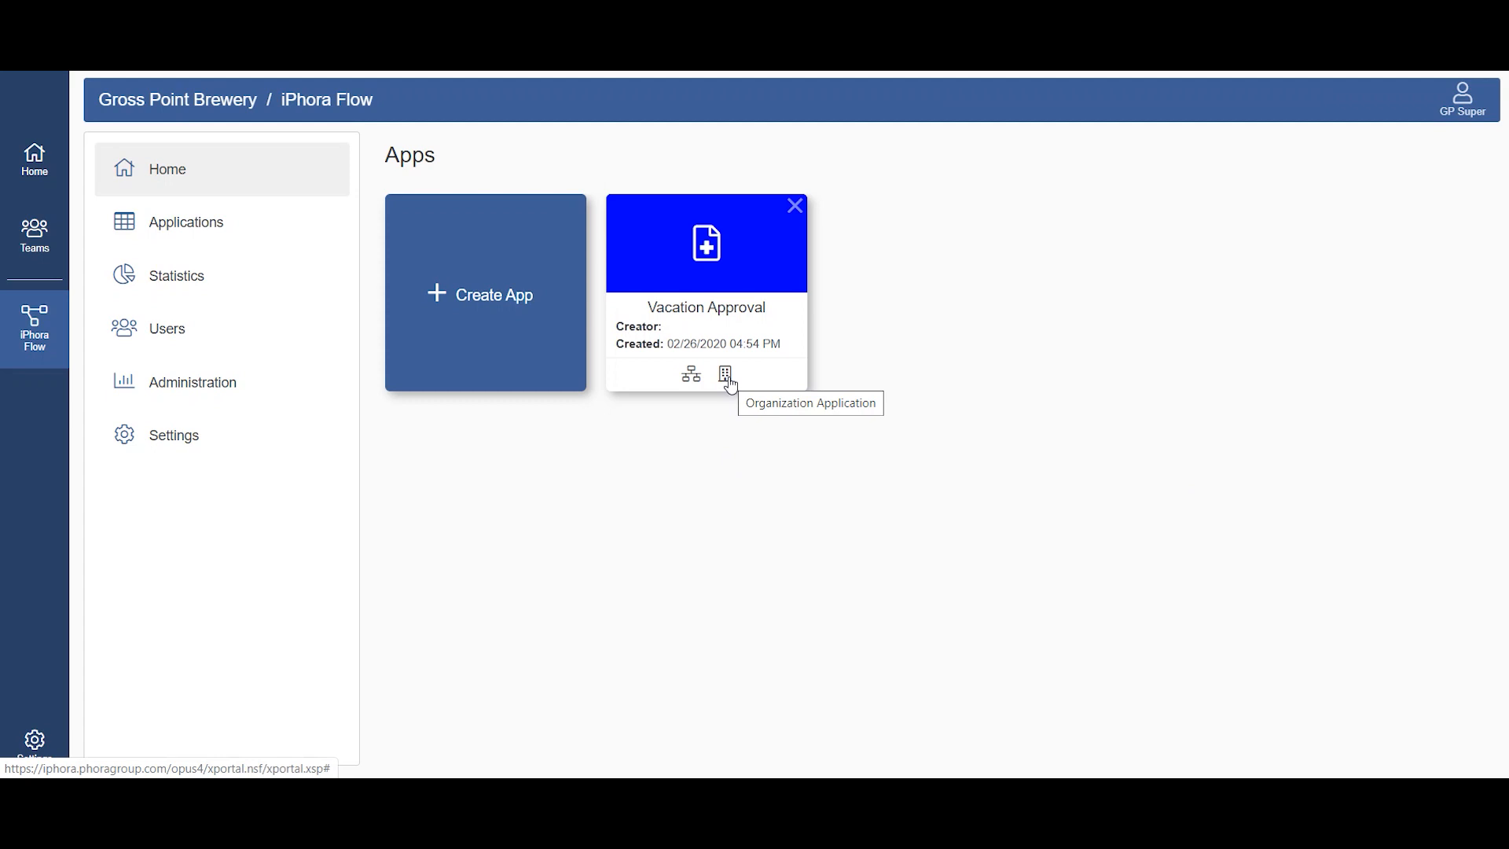
pyautogui.click(747, 289)
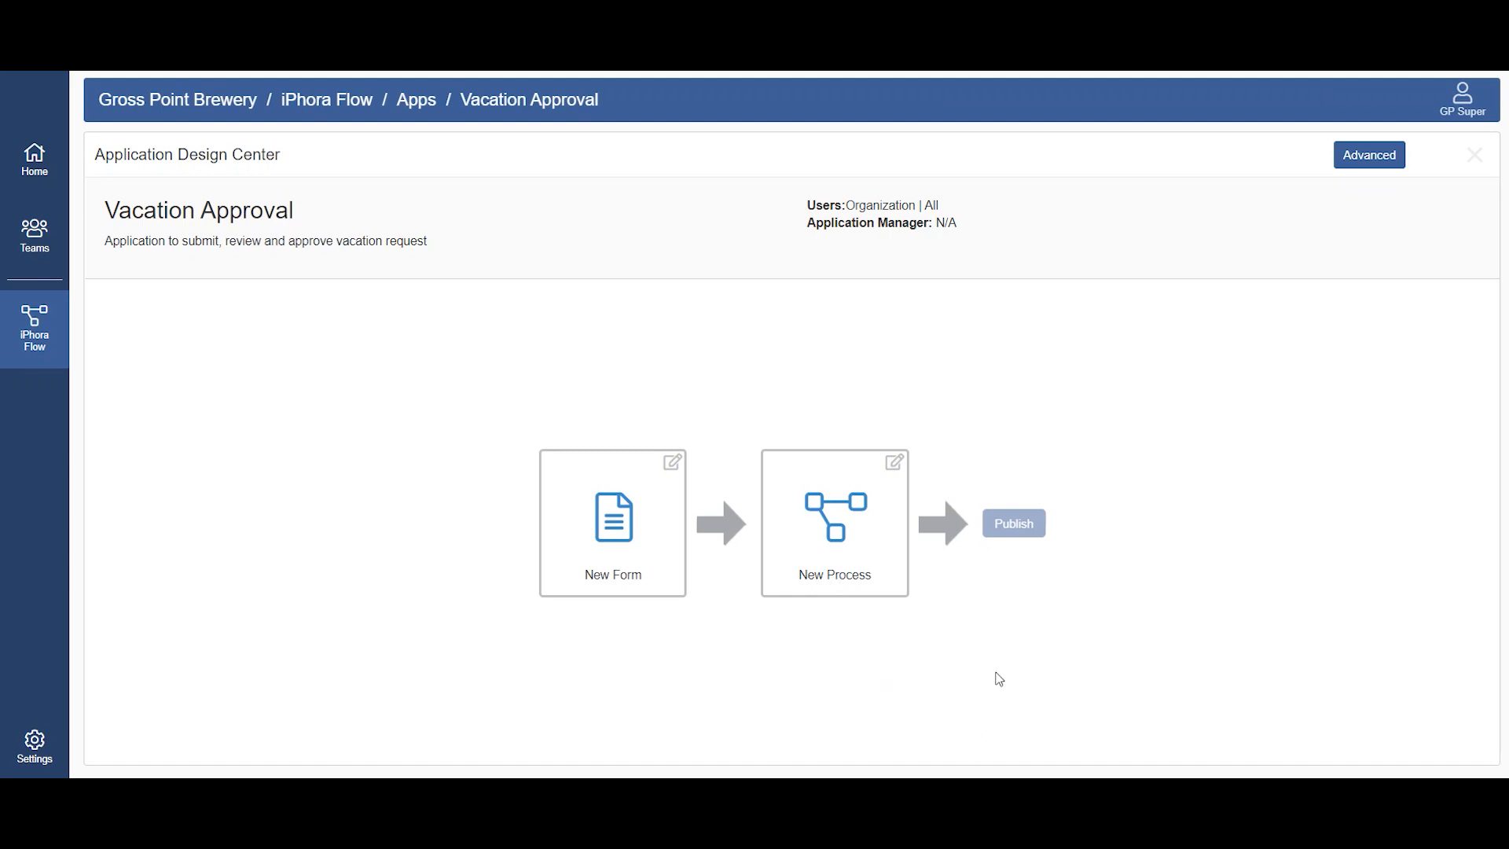
# Step: Start a new form and copy "Vacation Request" from the Notepad notes into its form title
pyautogui.click(609, 569)
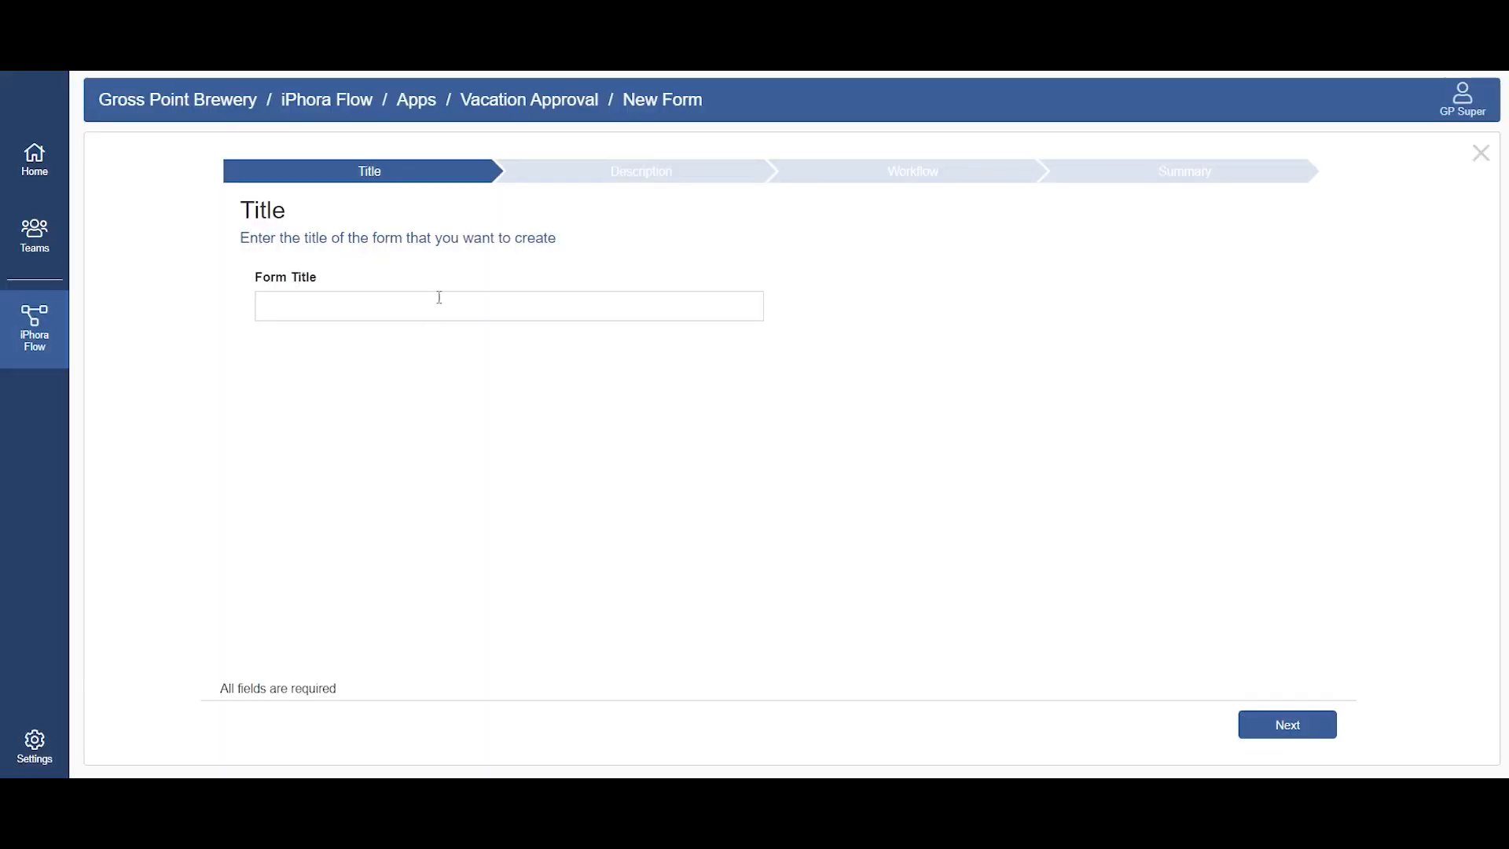
pyautogui.click(903, 792)
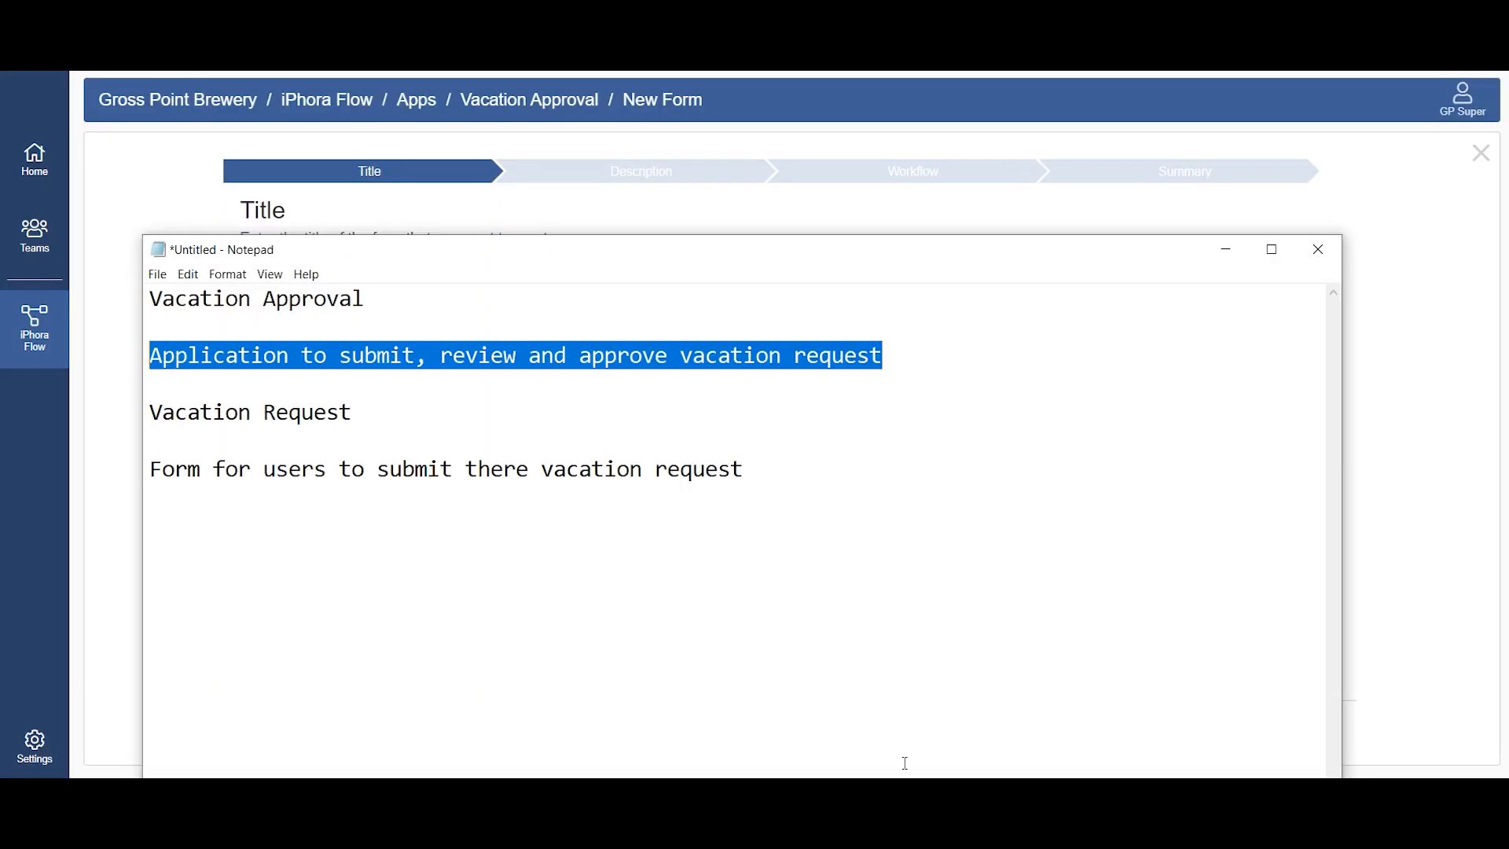
pyautogui.moveTo(353, 416); pyautogui.dragTo(152, 413)
pyautogui.hotkey('ctrl', 'c')
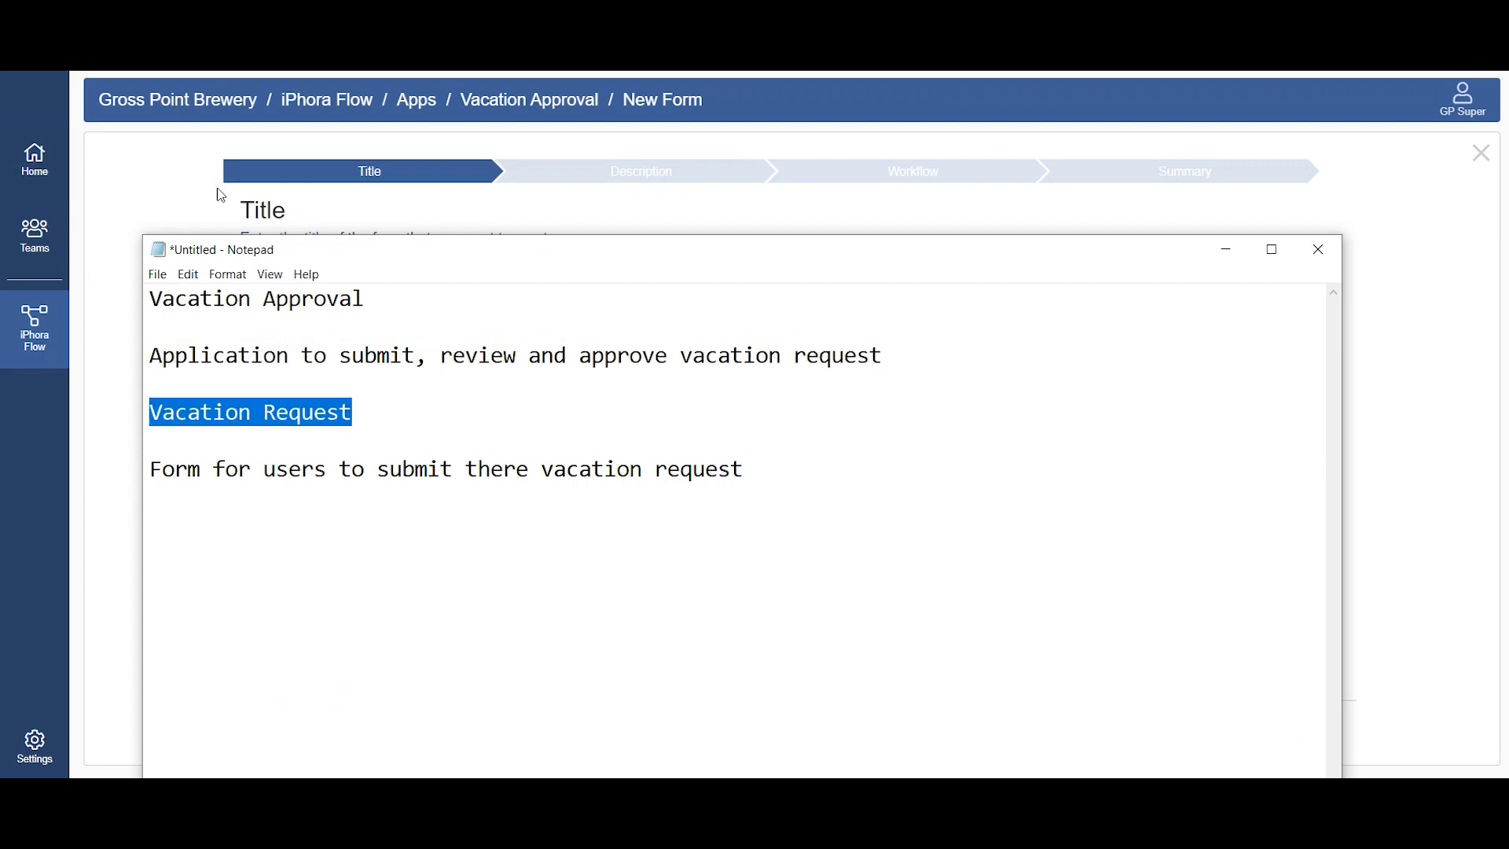
pyautogui.click(193, 177)
pyautogui.click(583, 314)
pyautogui.hotkey('ctrl', 'v')
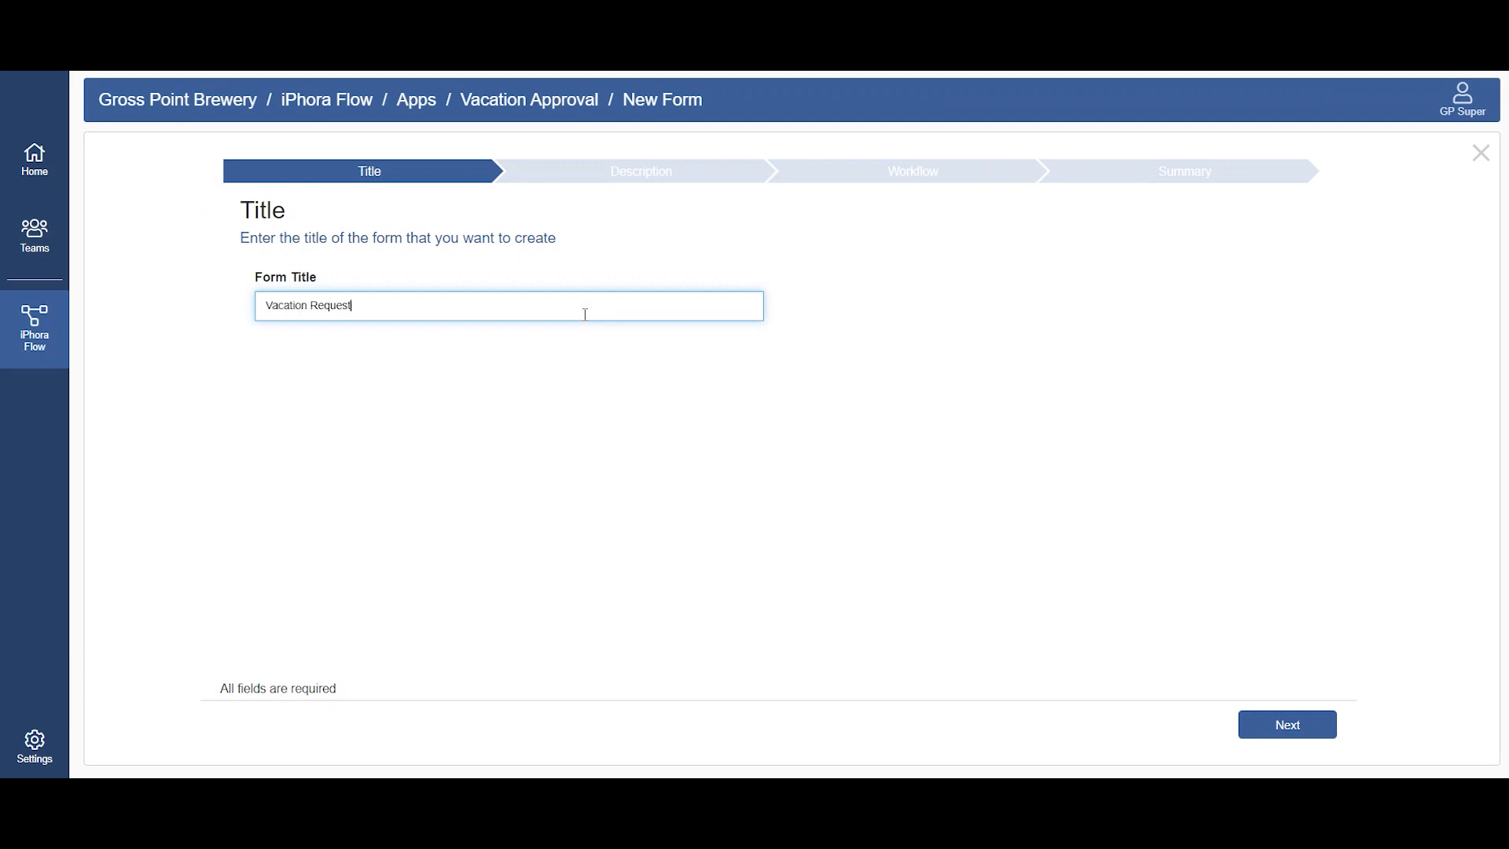
# Step: In the Notepad notes, correct "there" to "their" in the form description line
pyautogui.hotkey('alt', 'Tab')
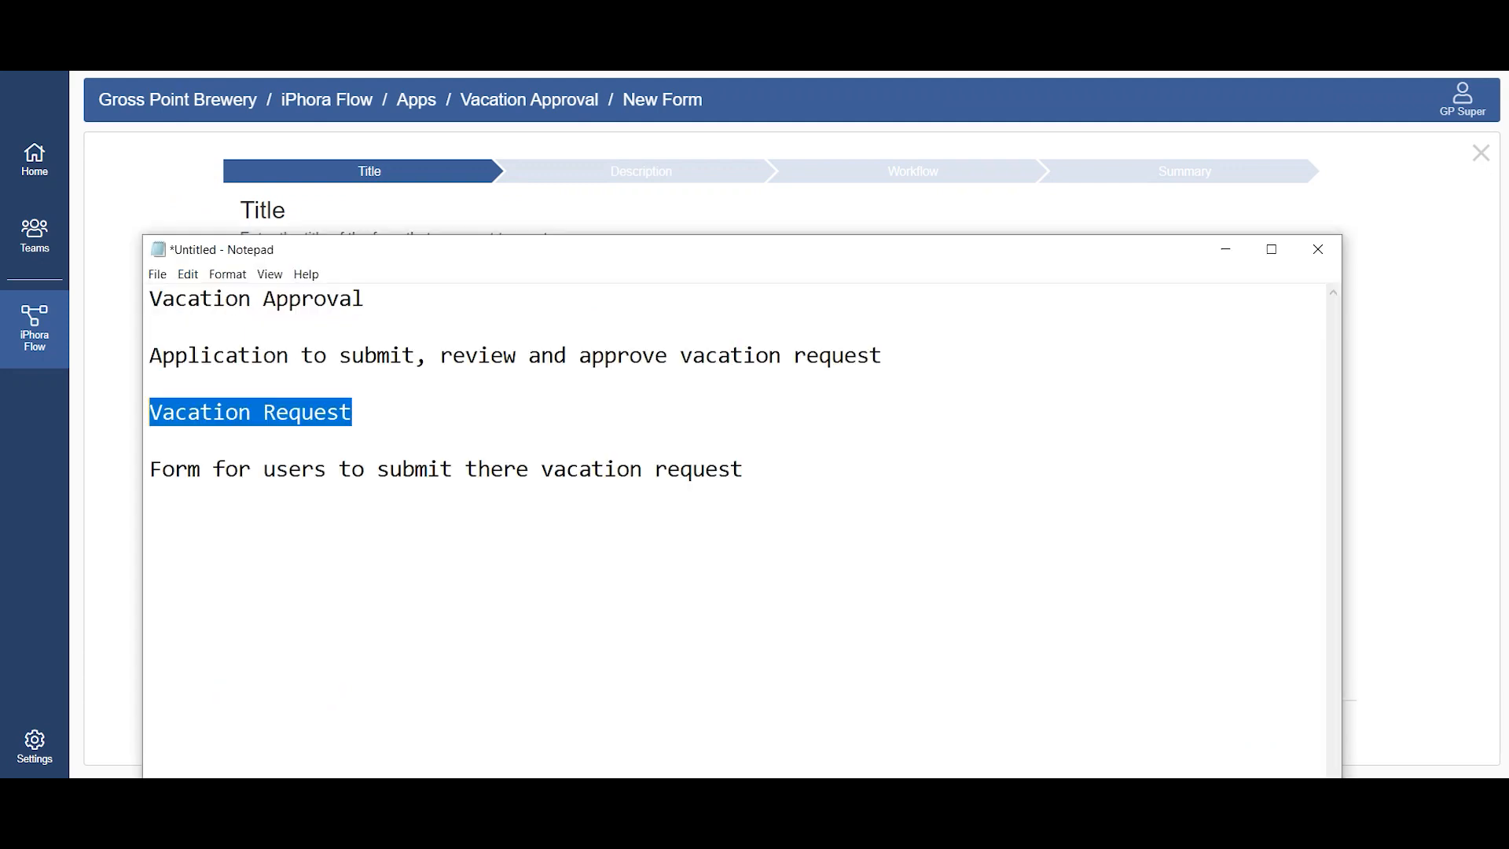
pyautogui.tripleClick(786, 462)
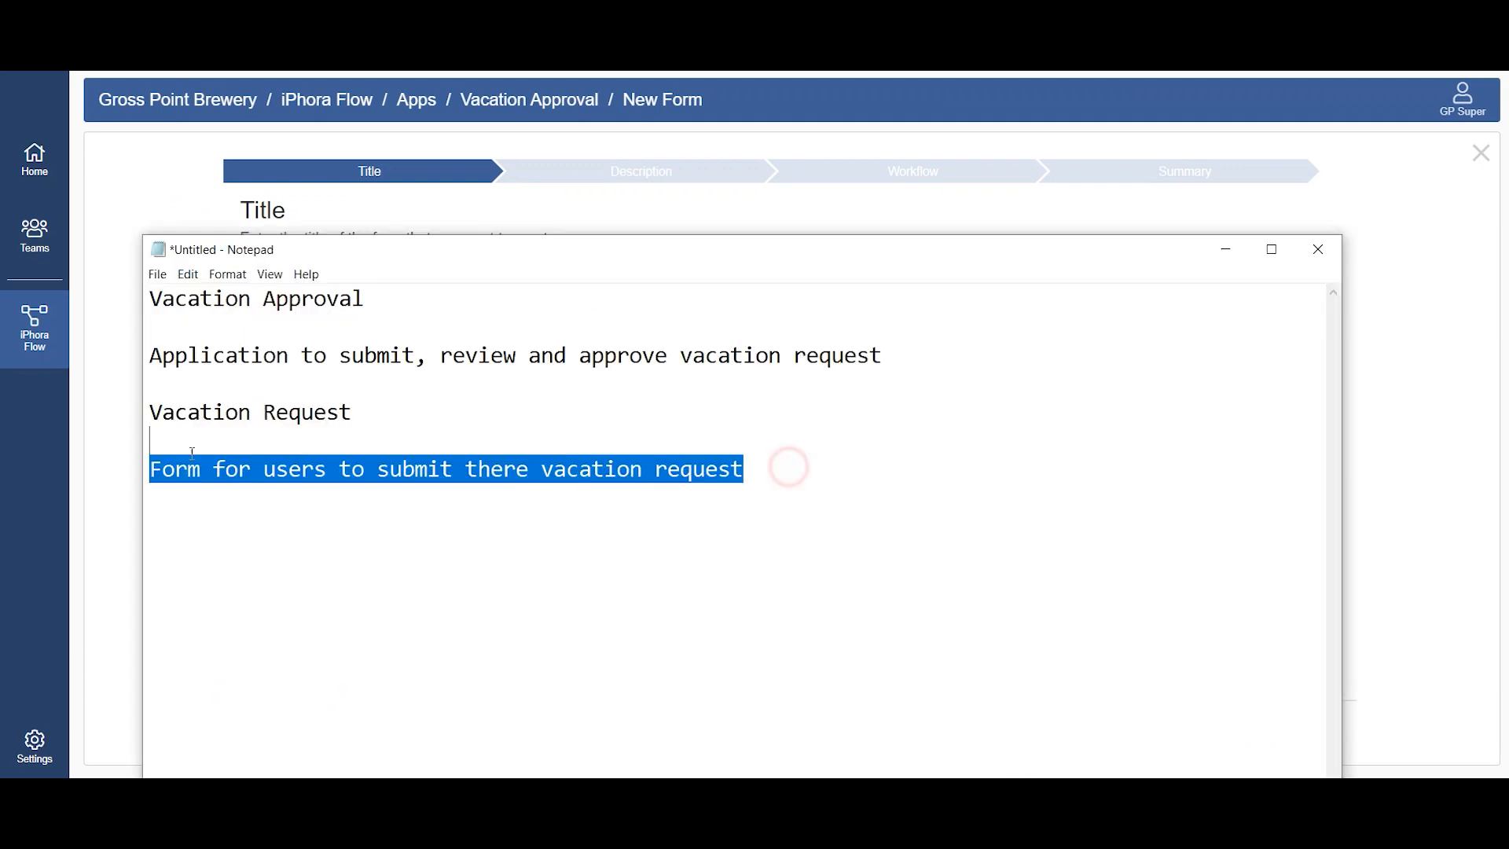
pyautogui.click(566, 472)
pyautogui.click(531, 469)
pyautogui.press('BackSpace')
pyautogui.press('BackSpace')
pyautogui.write('or')
pyautogui.press('BackSpace')
pyautogui.write('ir')
# Step: Copy "Form for users to submit their vacation request" into the form's description and continue to the workflow setting
pyautogui.moveTo(782, 471); pyautogui.dragTo(145, 456)
pyautogui.hotkey('ctrl', 'c')
pyautogui.click(122, 188)
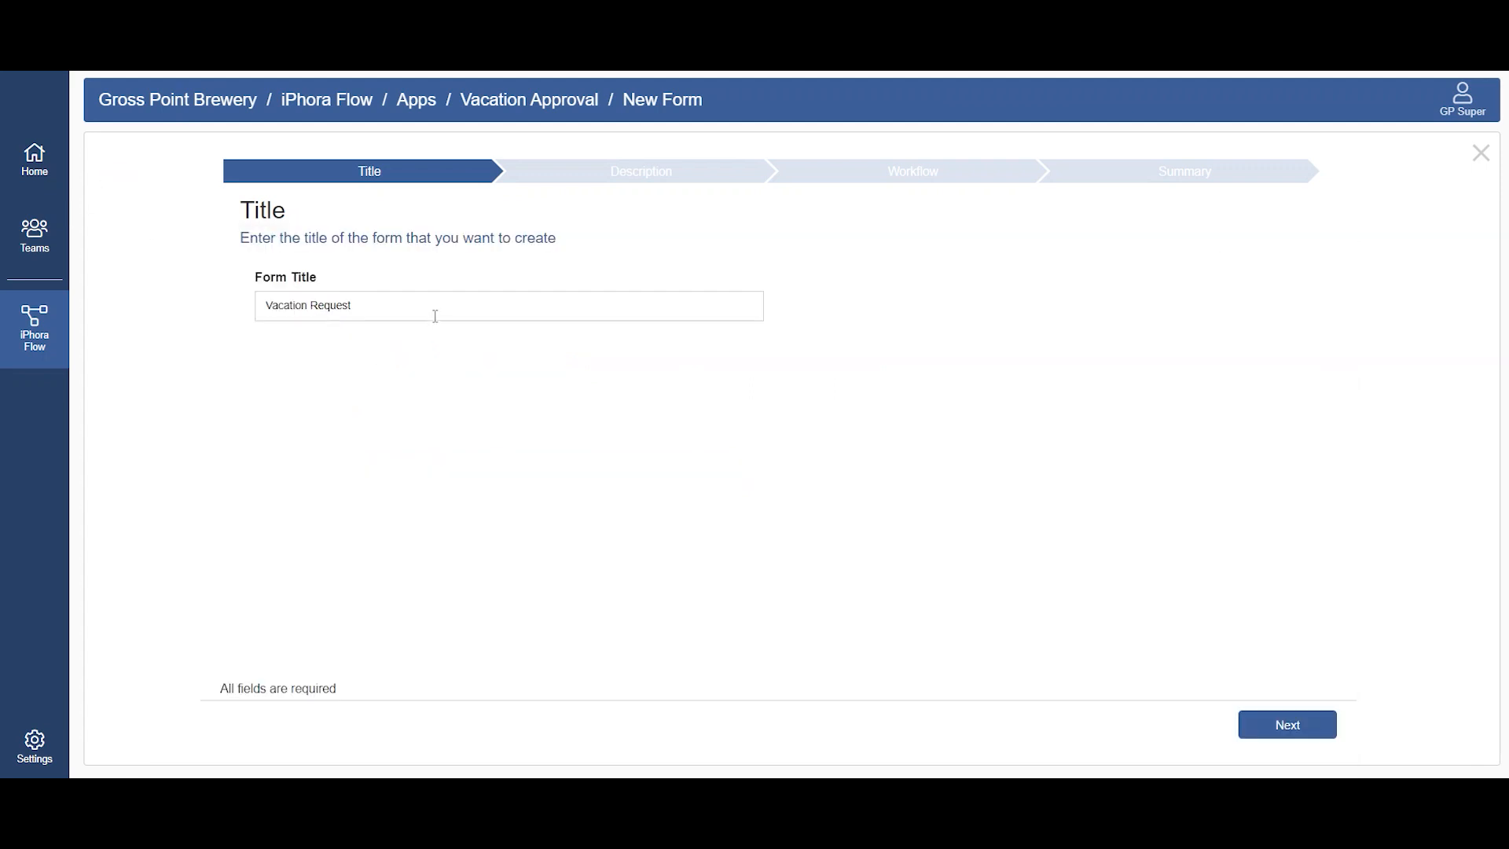
pyautogui.click(1281, 727)
pyautogui.click(495, 342)
pyautogui.hotkey('ctrl', 'v')
pyautogui.click(1291, 723)
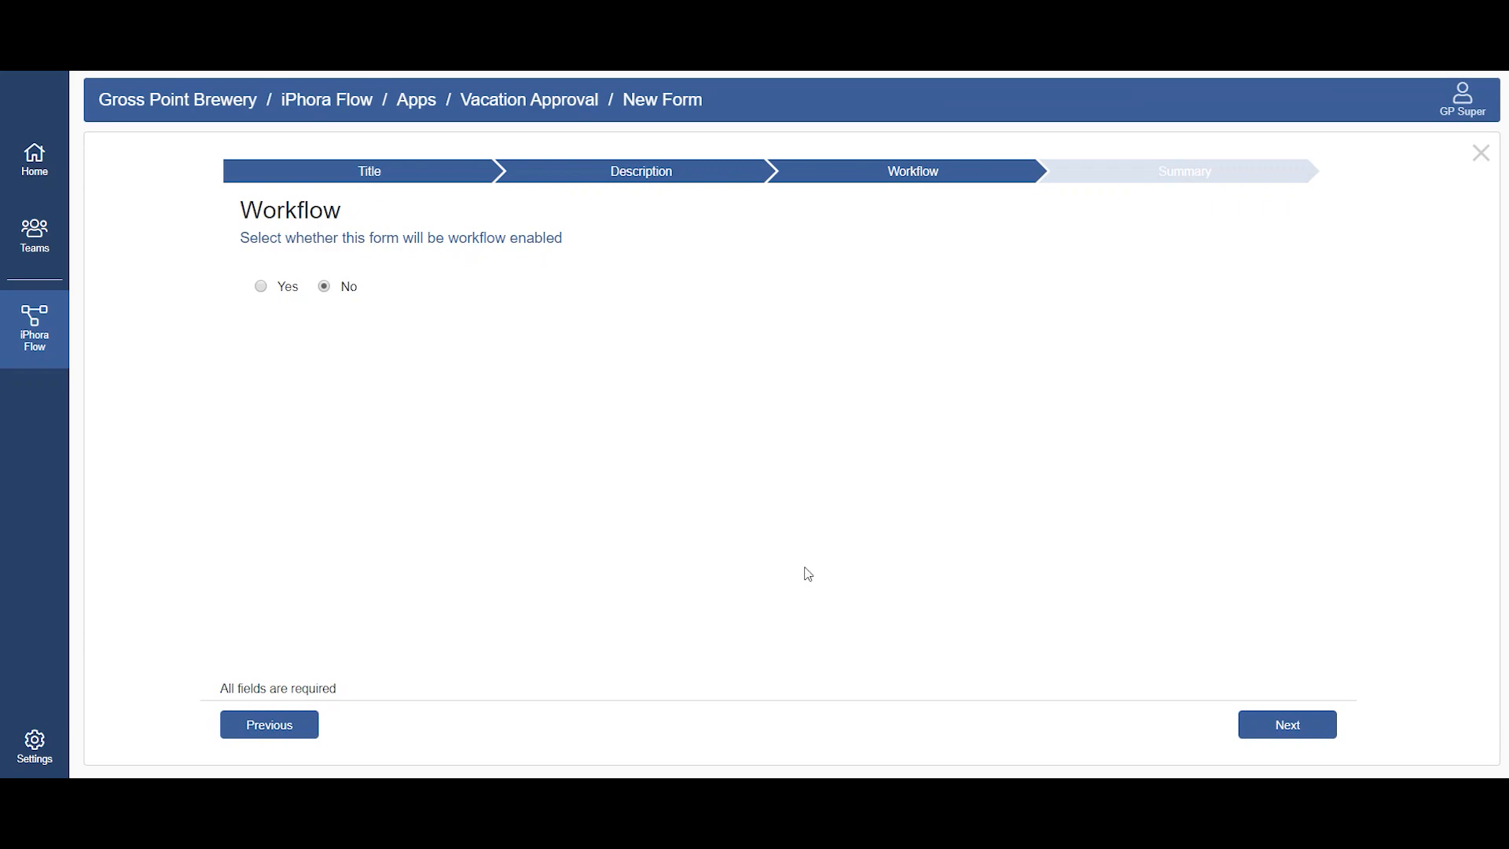
# Step: Make the form workflow enabled and submit it from the summary
pyautogui.click(284, 297)
pyautogui.click(1307, 727)
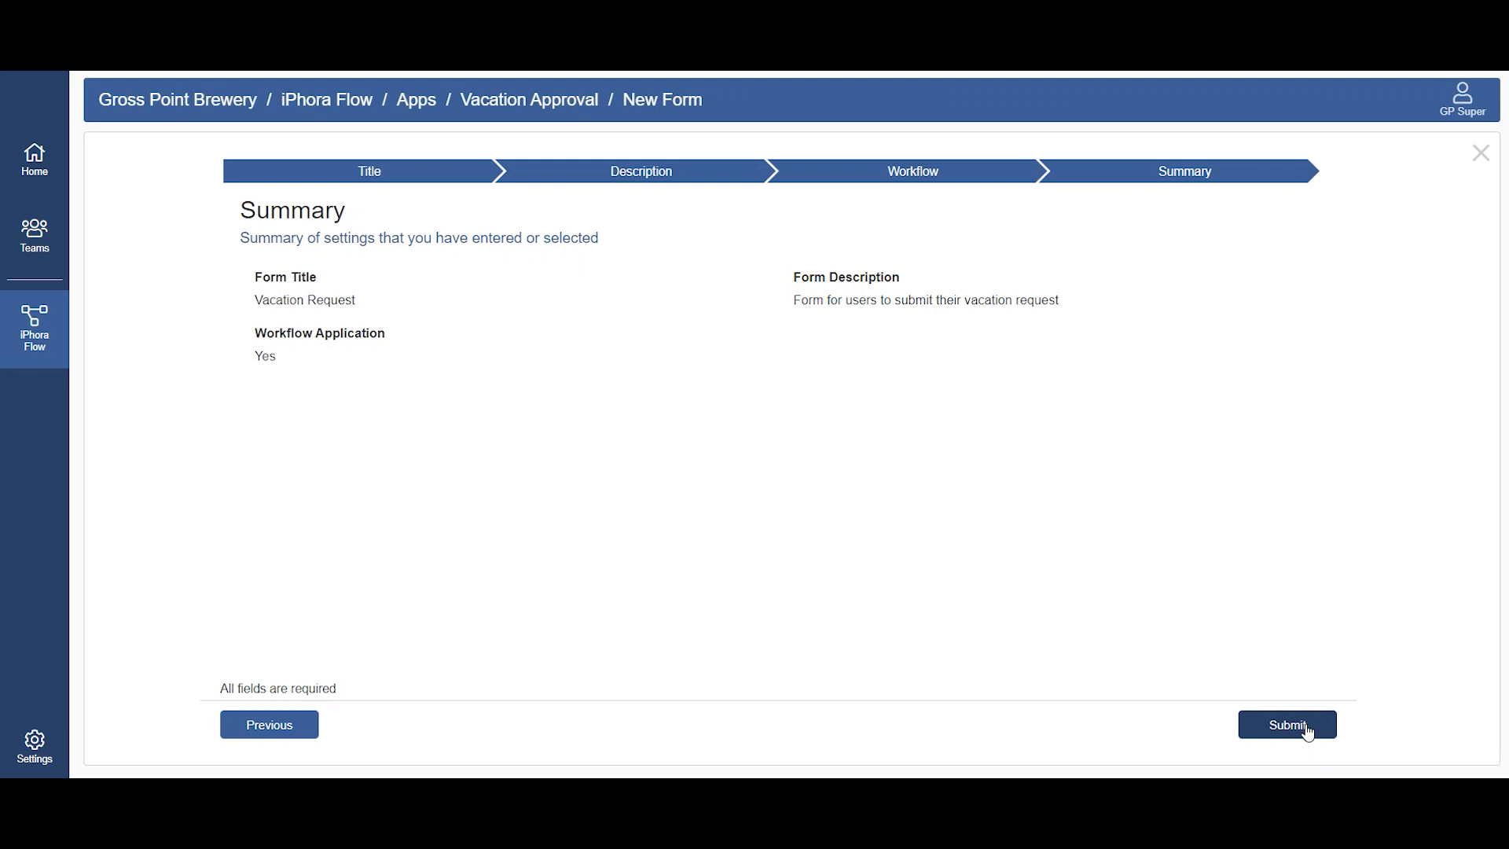
pyautogui.click(1308, 733)
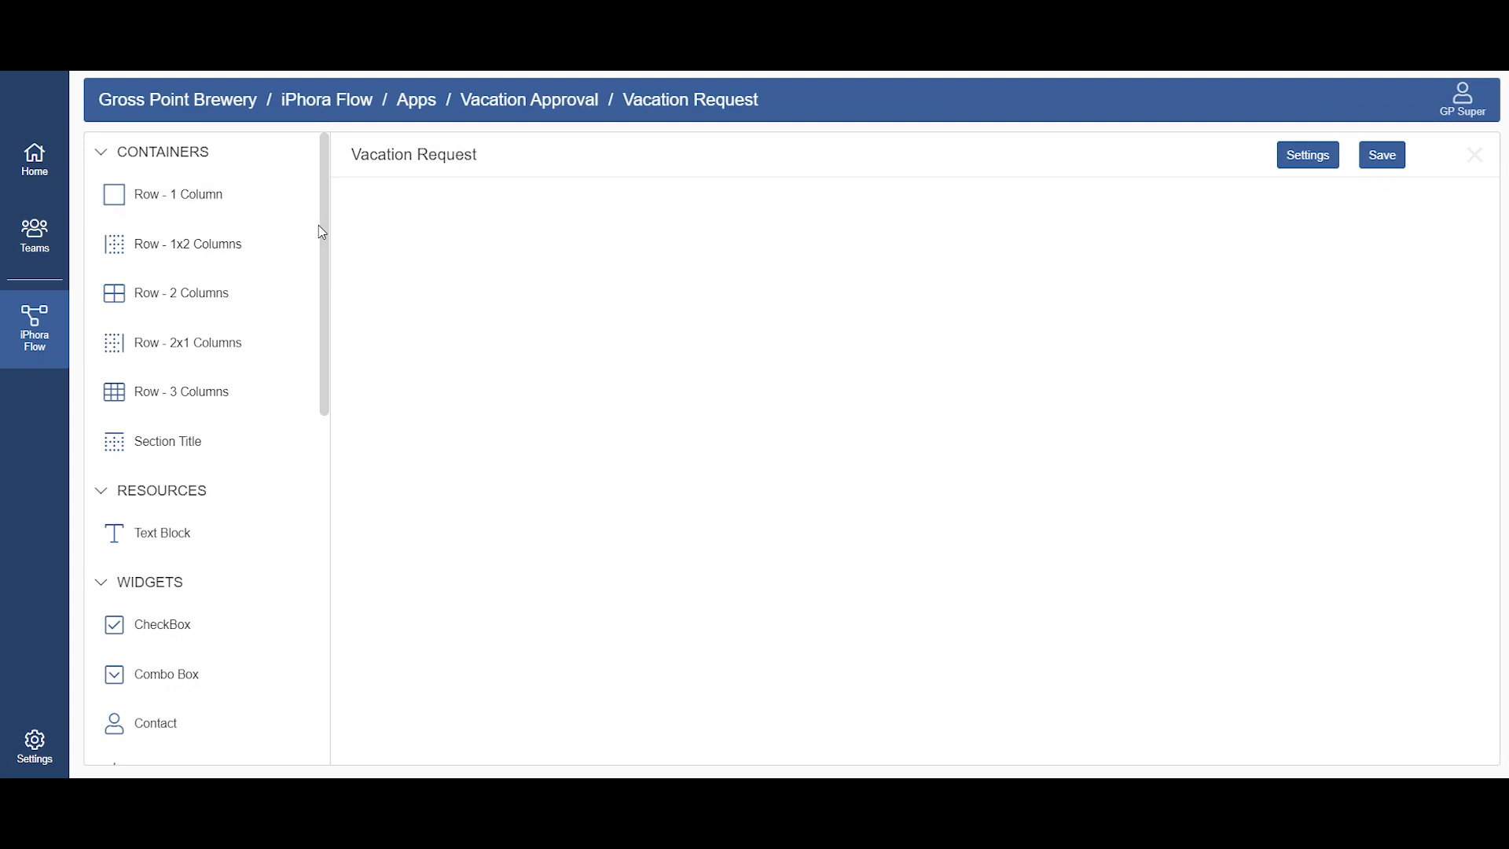
# Step: Add two two-column rows to the empty Vacation Request form
pyautogui.scroll(-1, 319, 224)
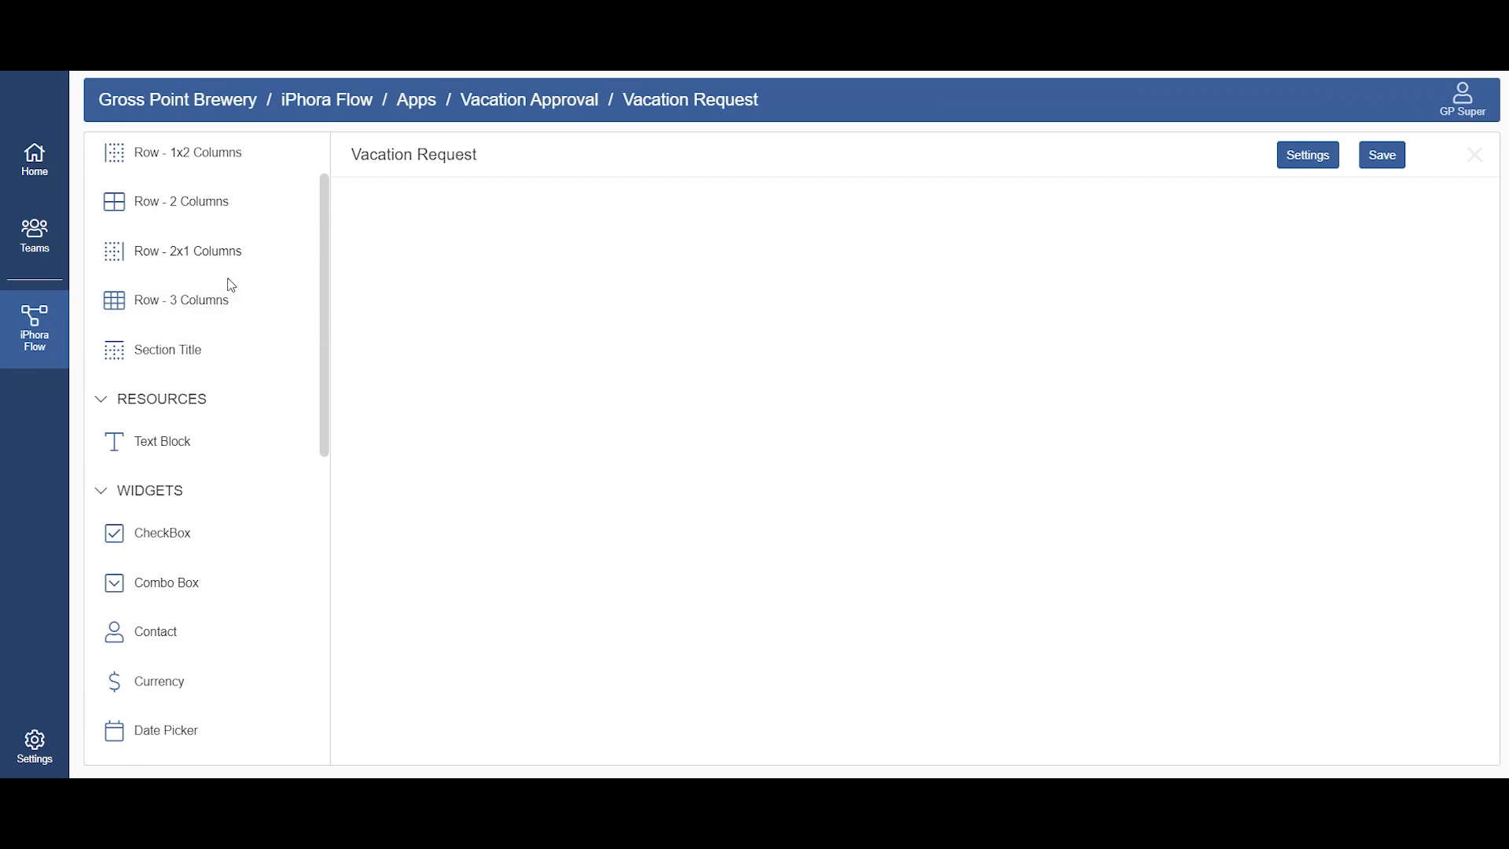
pyautogui.moveTo(230, 207); pyautogui.dragTo(820, 308)
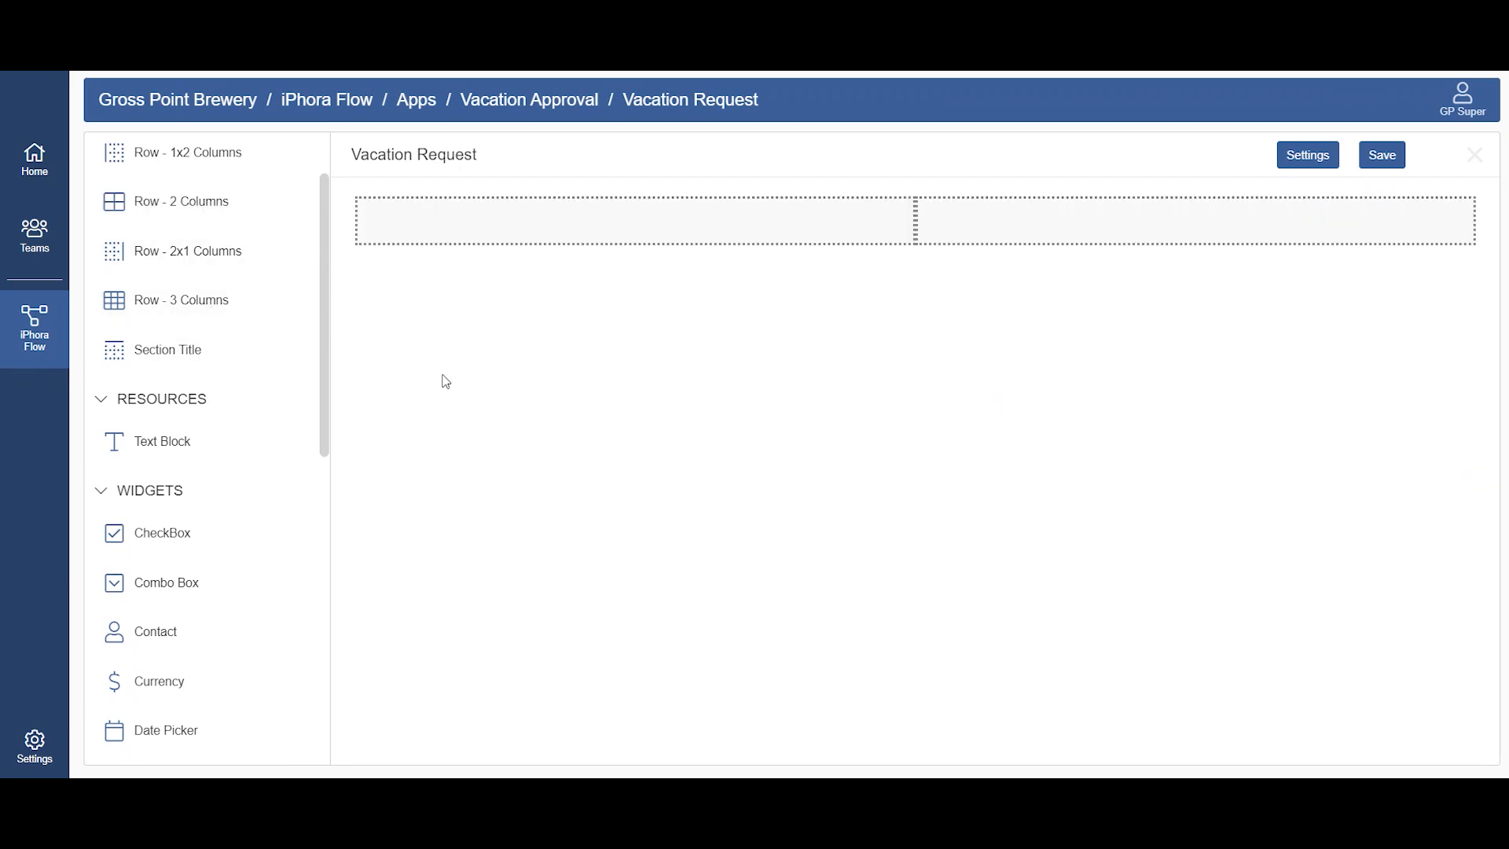
pyautogui.moveTo(171, 207); pyautogui.dragTo(529, 385)
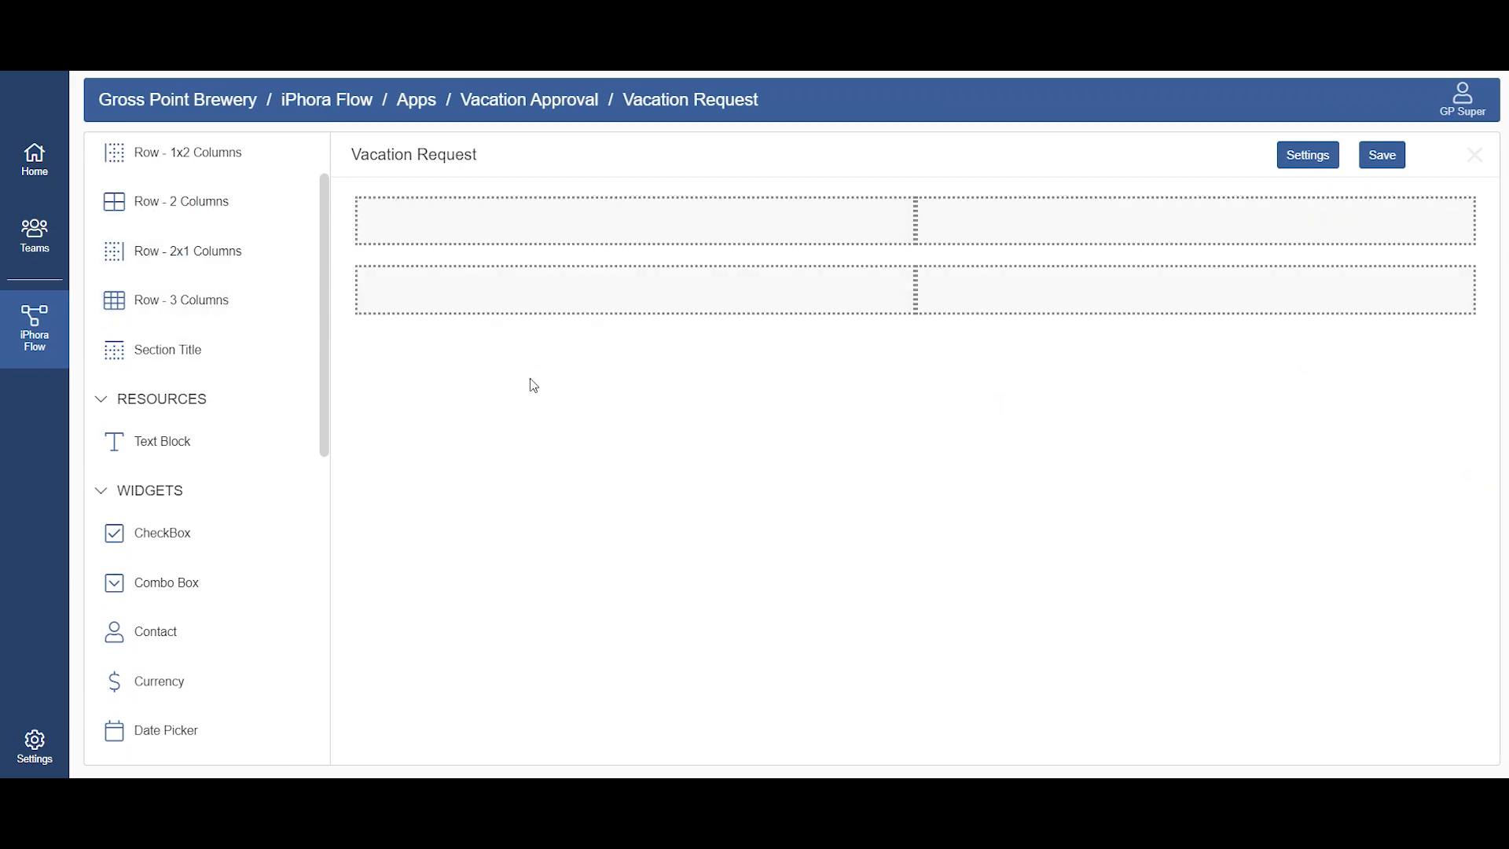
# Step: Place a Field widget in each column of the first row and a File Uploader in the second row's first column
pyautogui.moveTo(322, 349); pyautogui.dragTo(330, 552)
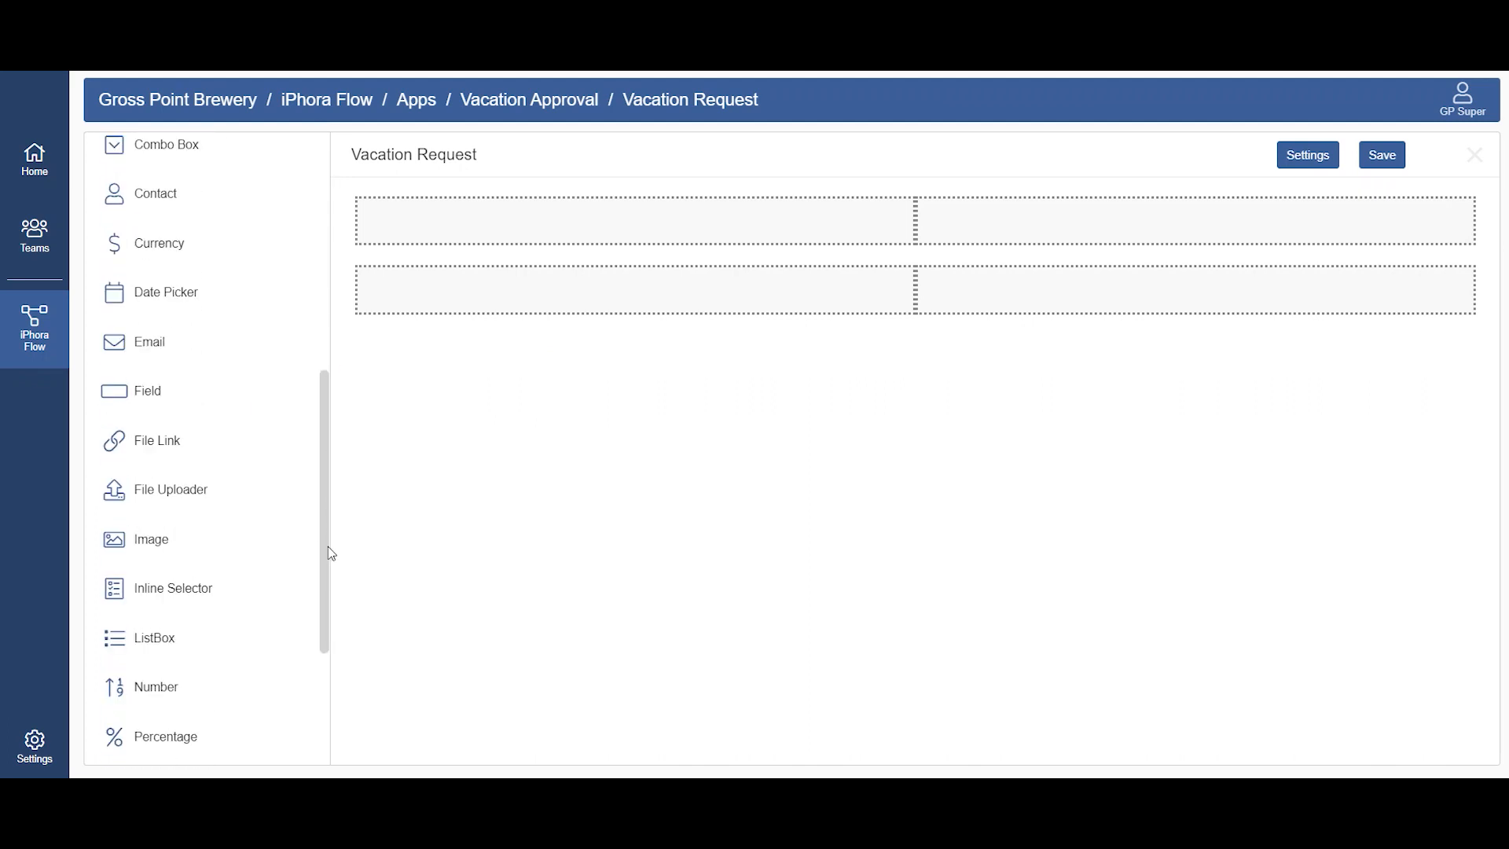
pyautogui.moveTo(215, 397); pyautogui.dragTo(1004, 220)
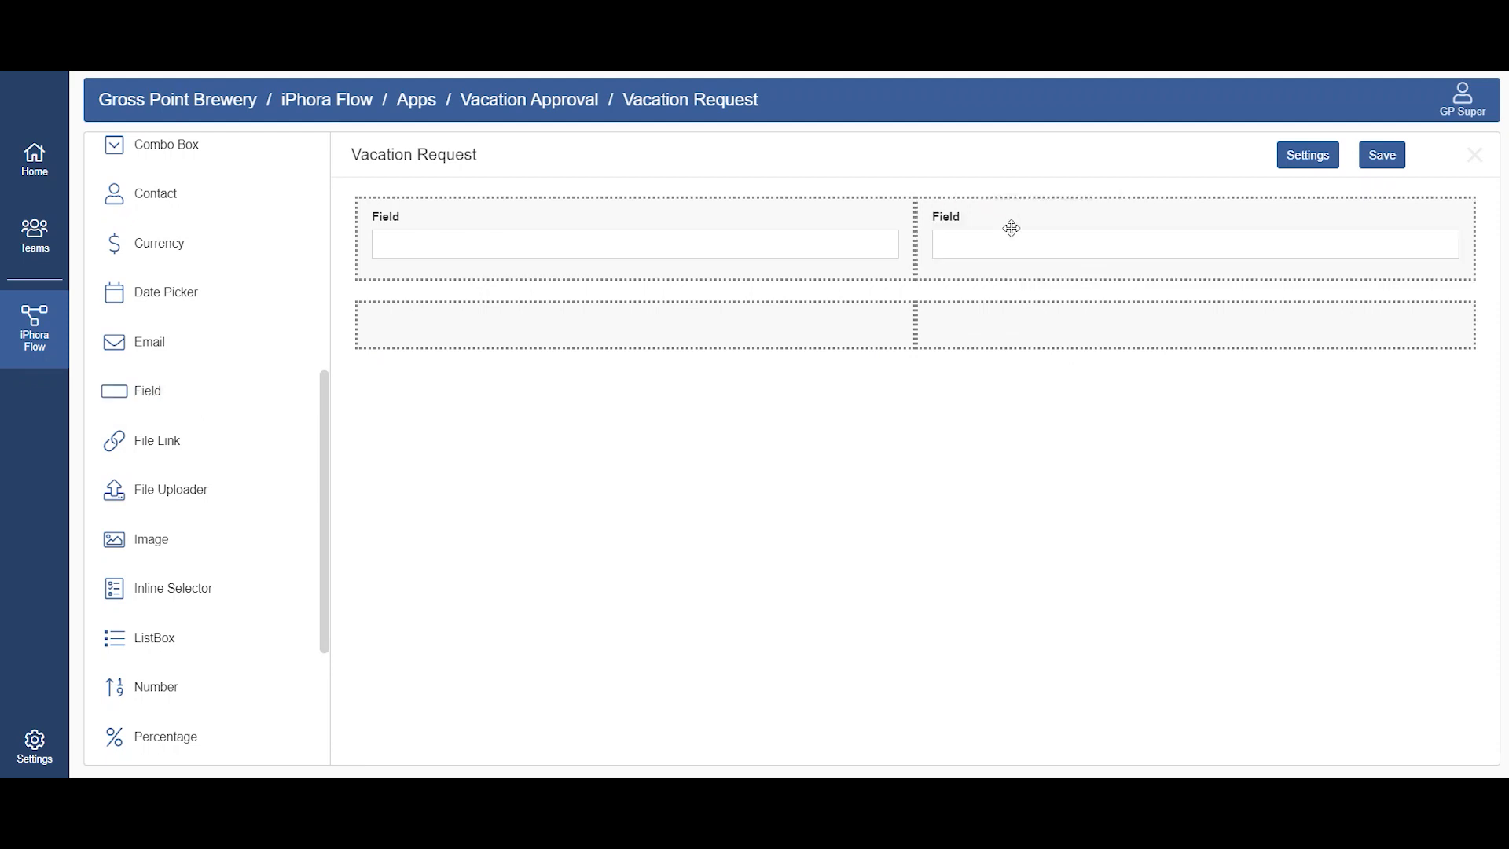
pyautogui.moveTo(330, 455); pyautogui.dragTo(330, 495)
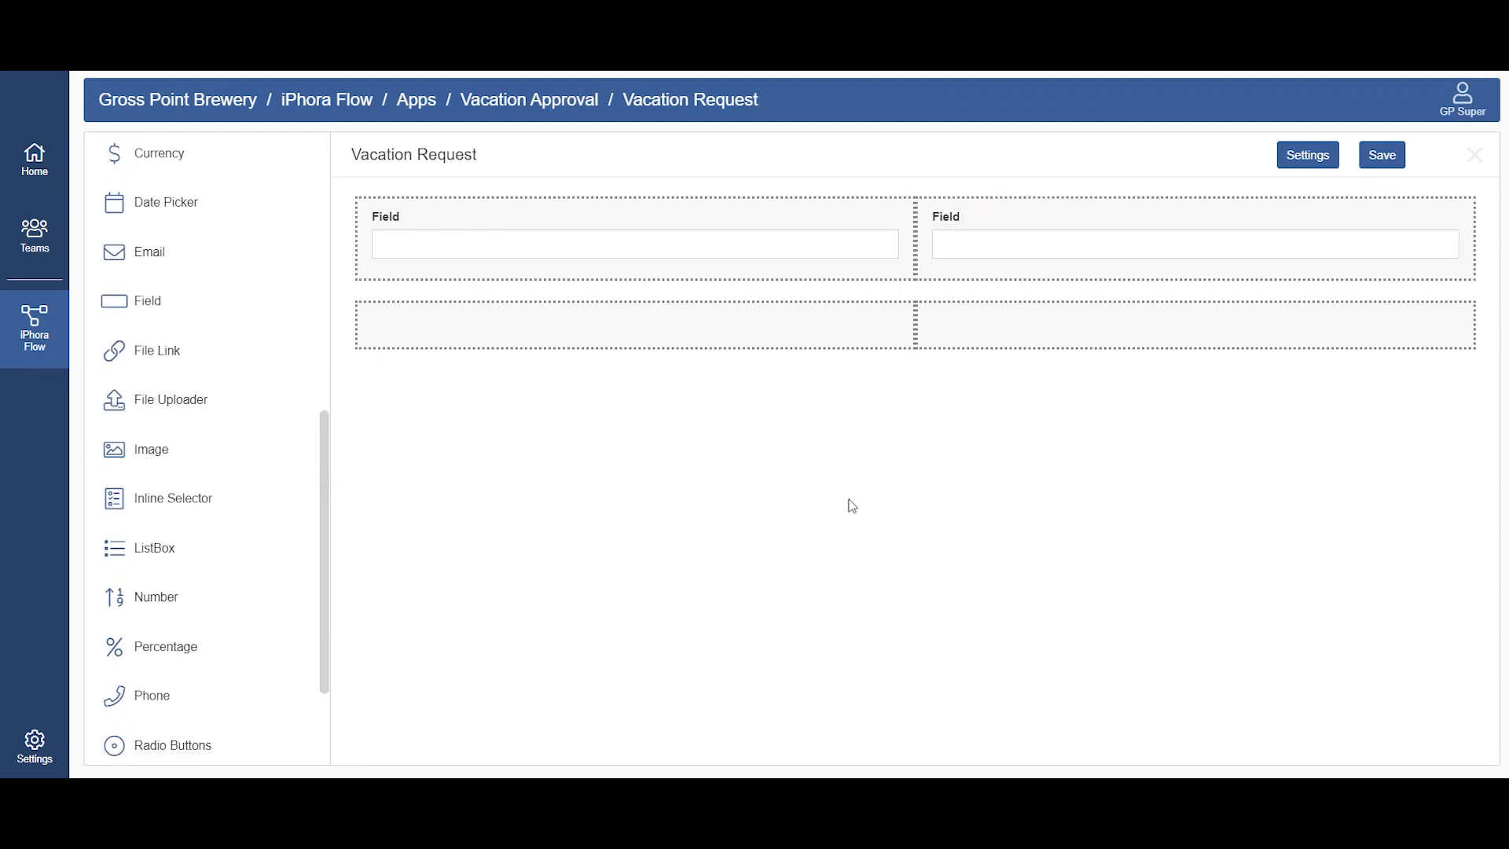
pyautogui.moveTo(194, 395); pyautogui.dragTo(667, 326)
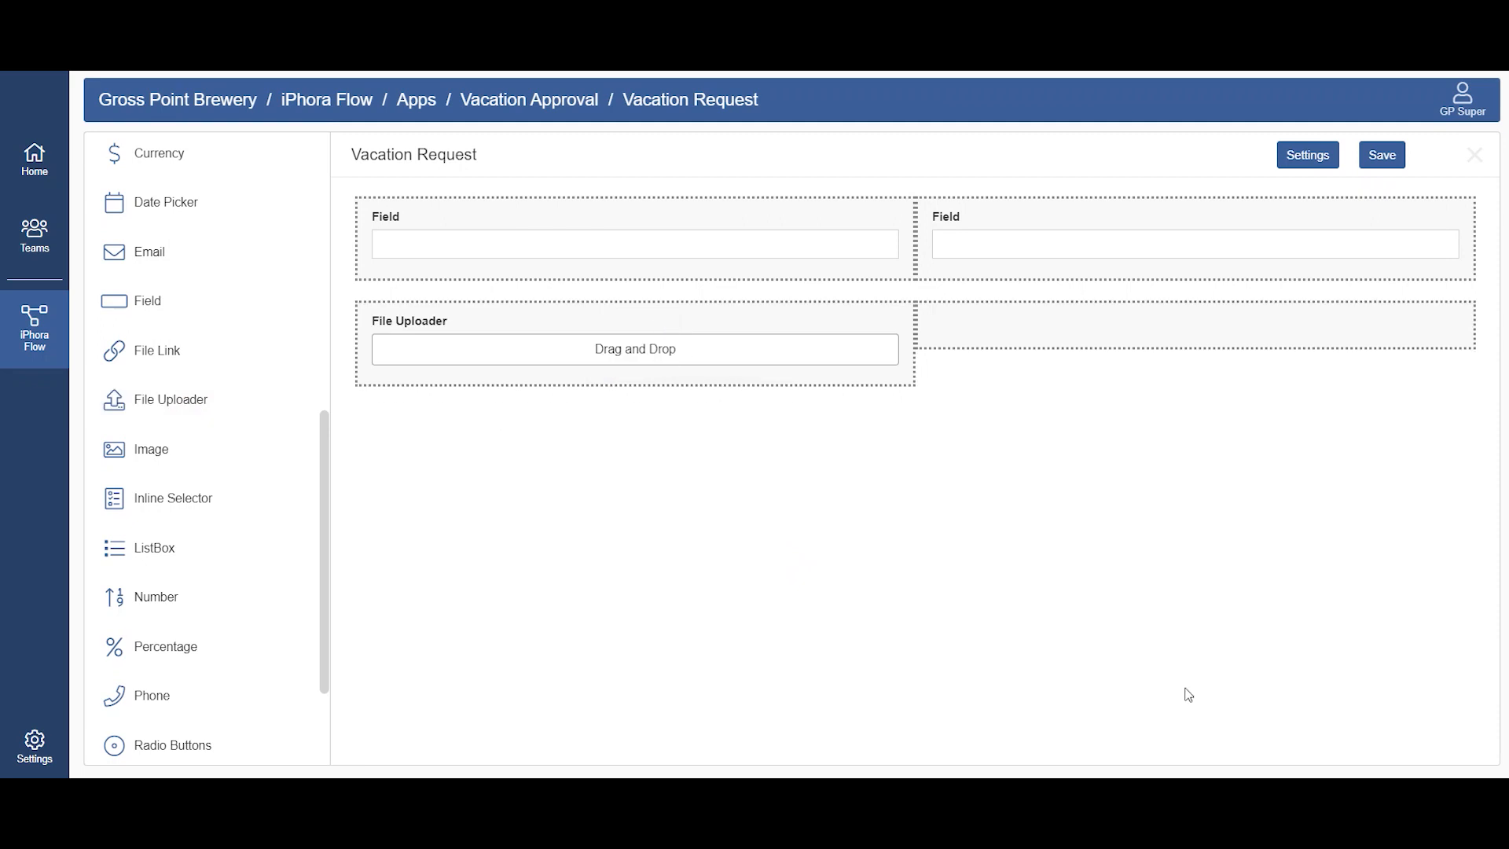
# Step: Set the File Uploader's label to "Request Document" and its widget name to "request", and update it
pyautogui.click(670, 349)
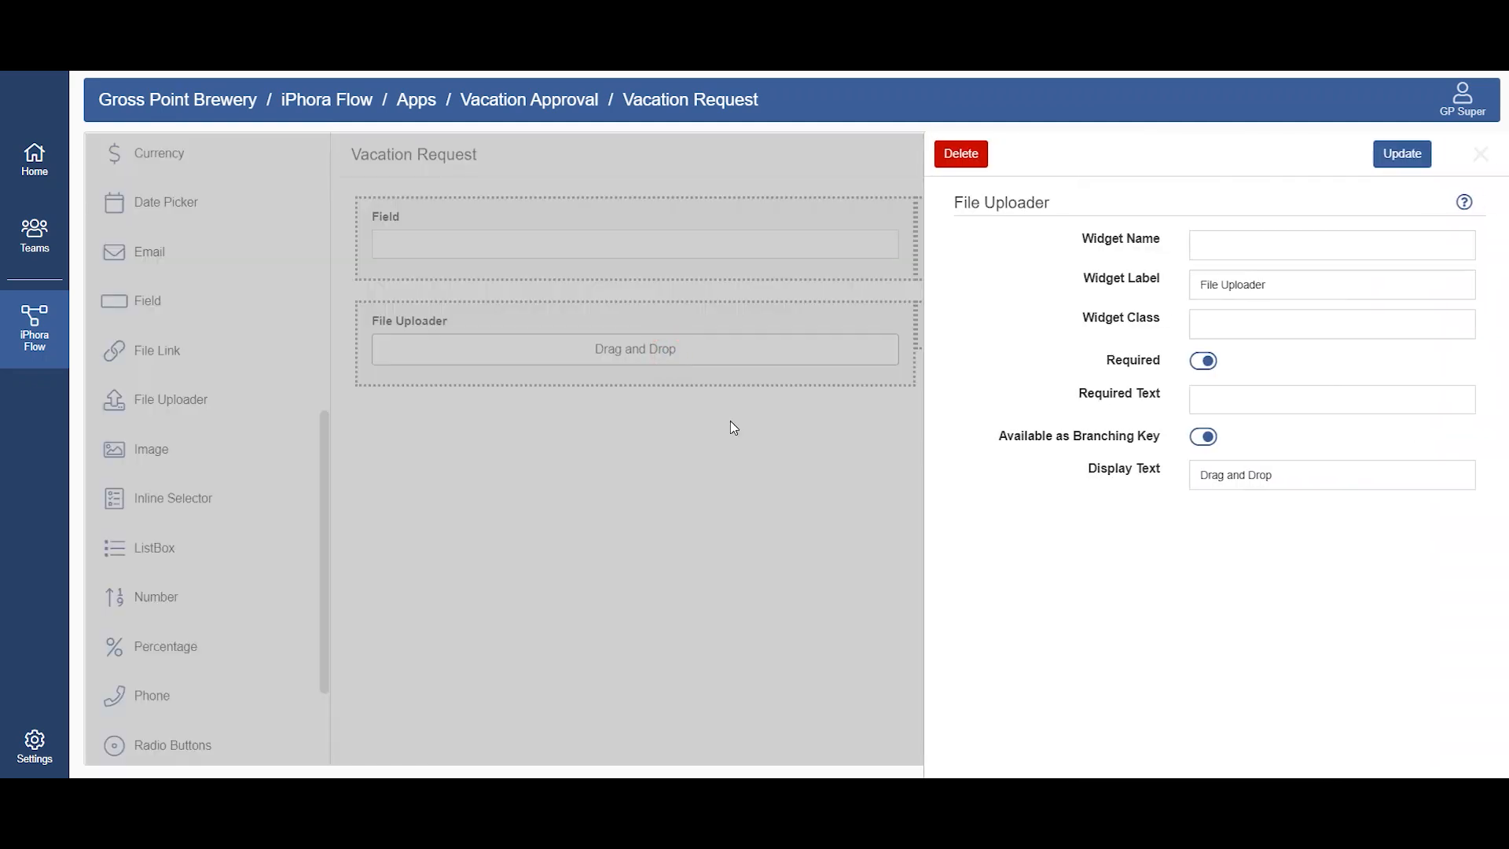
pyautogui.tripleClick(1277, 288)
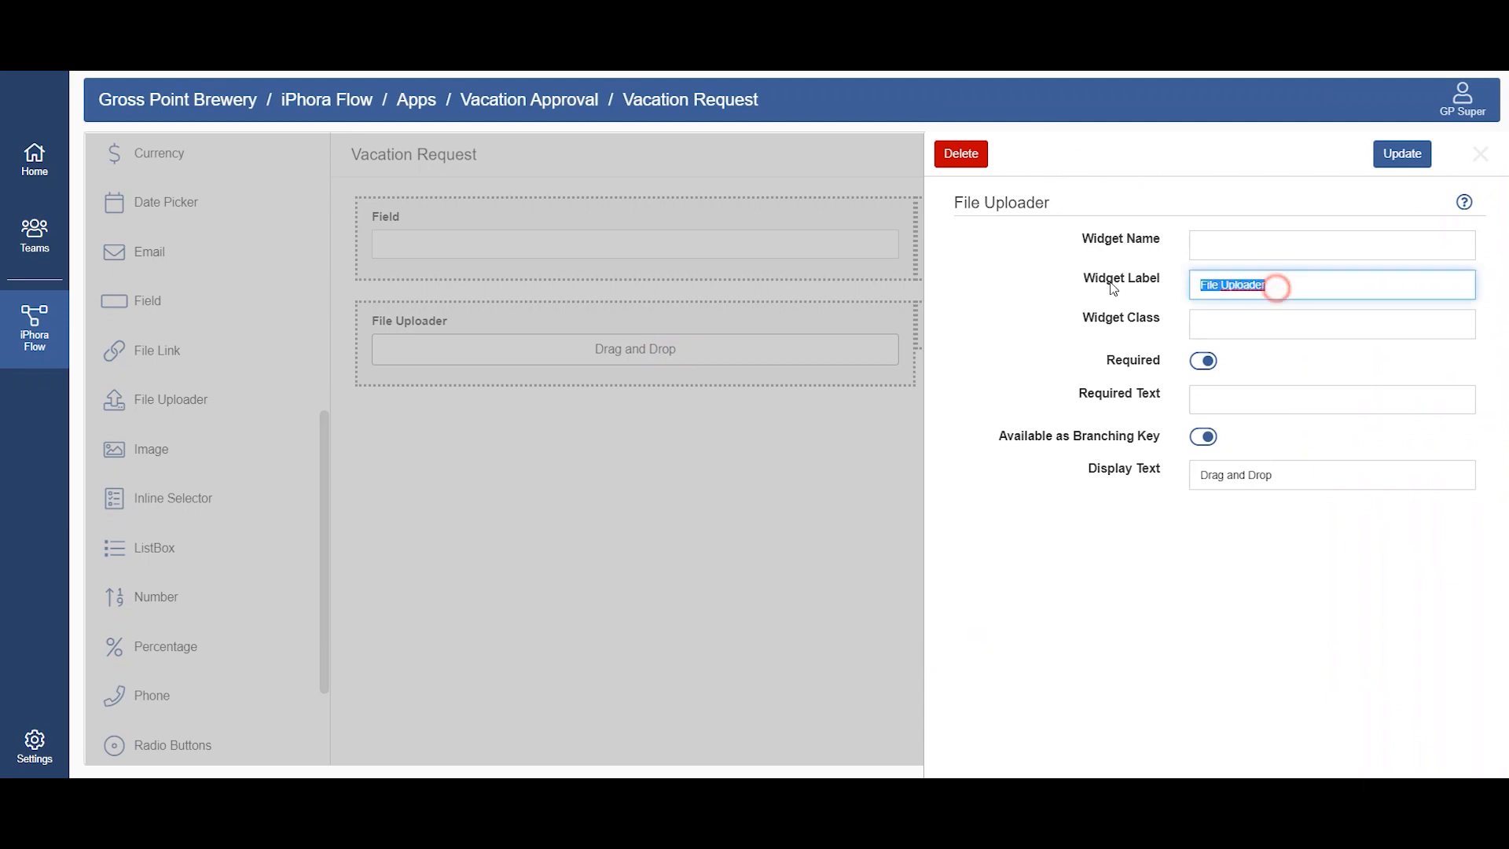
pyautogui.write('Request Document')
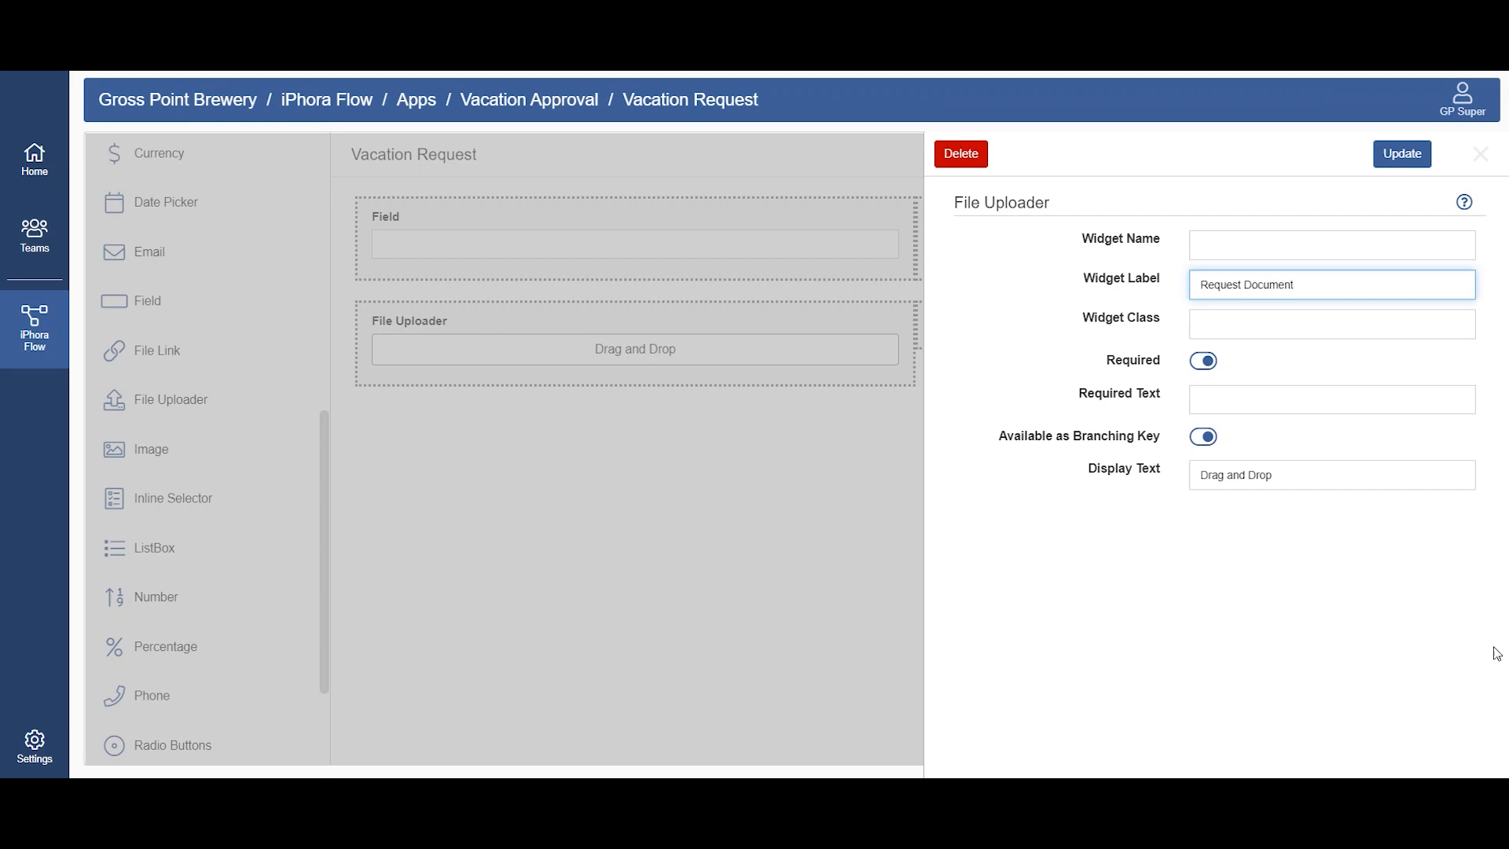
pyautogui.click(1234, 244)
pyautogui.write('request')
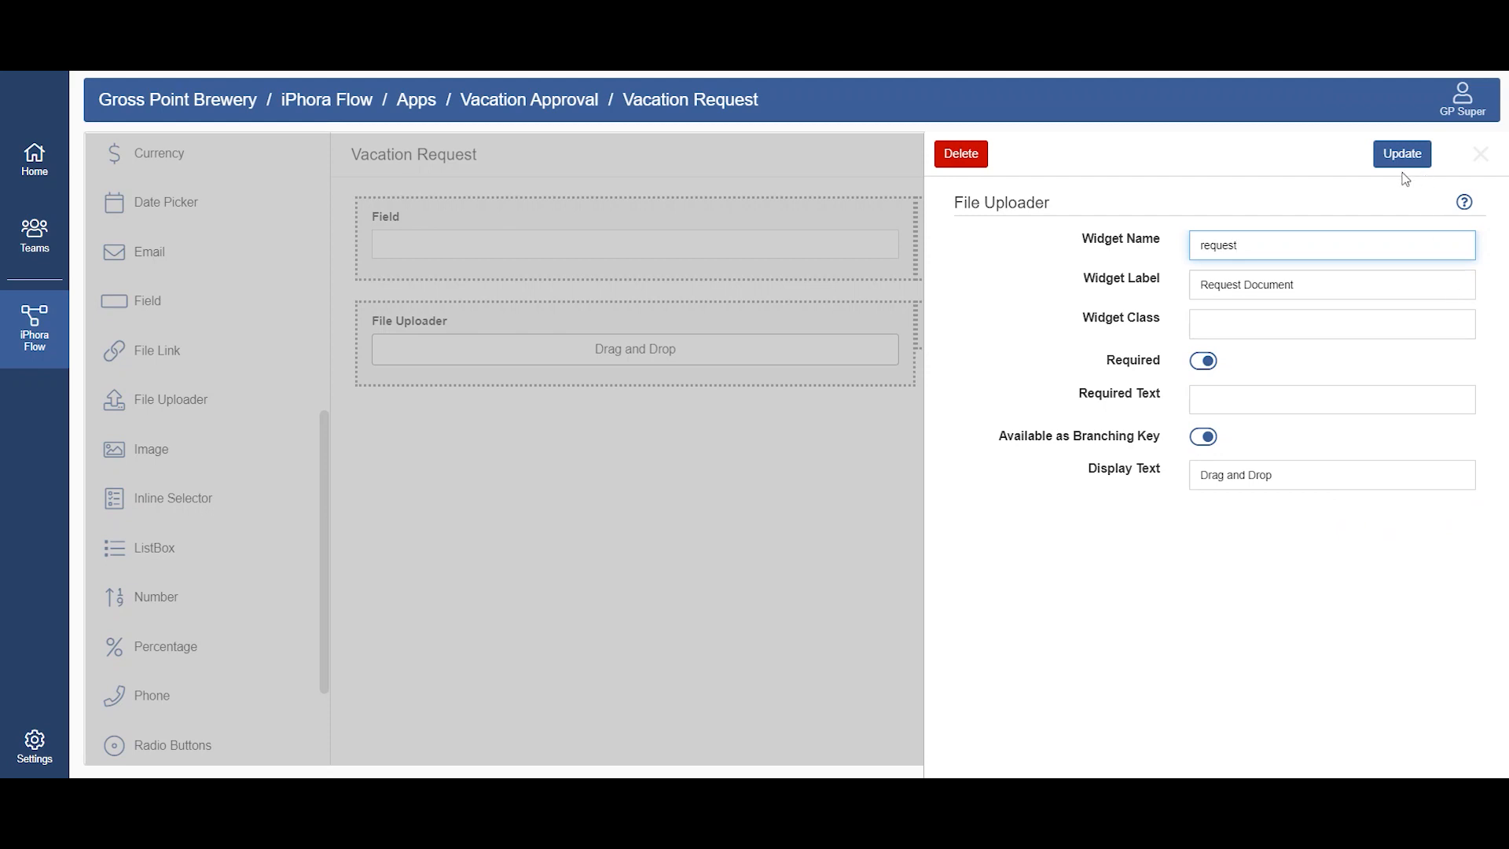
pyautogui.click(1402, 155)
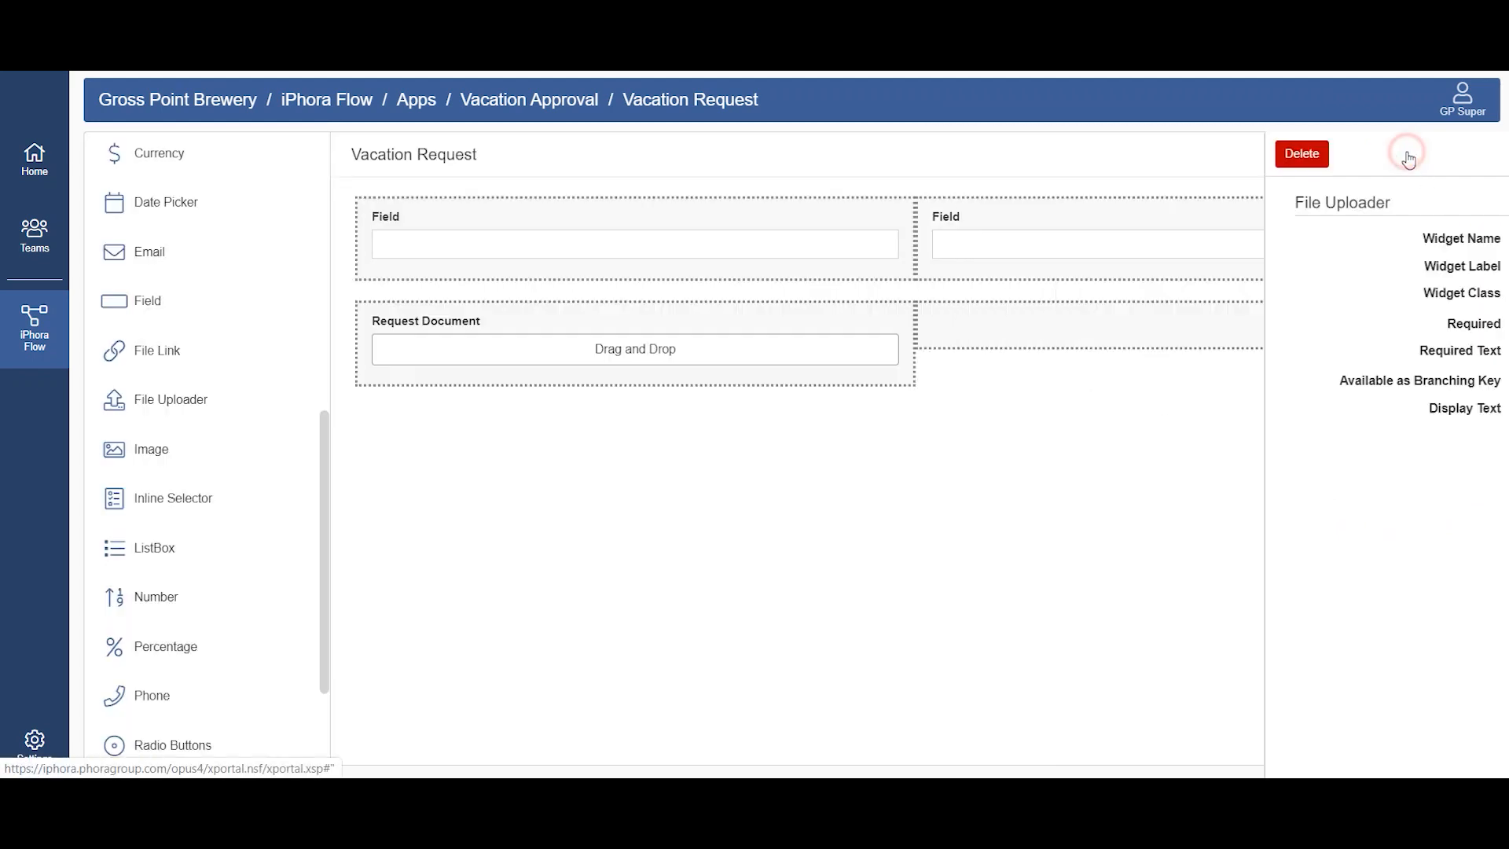
# Step: Label the first row's first field "First Name" with the widget name "firstname", and update it
pyautogui.click(661, 243)
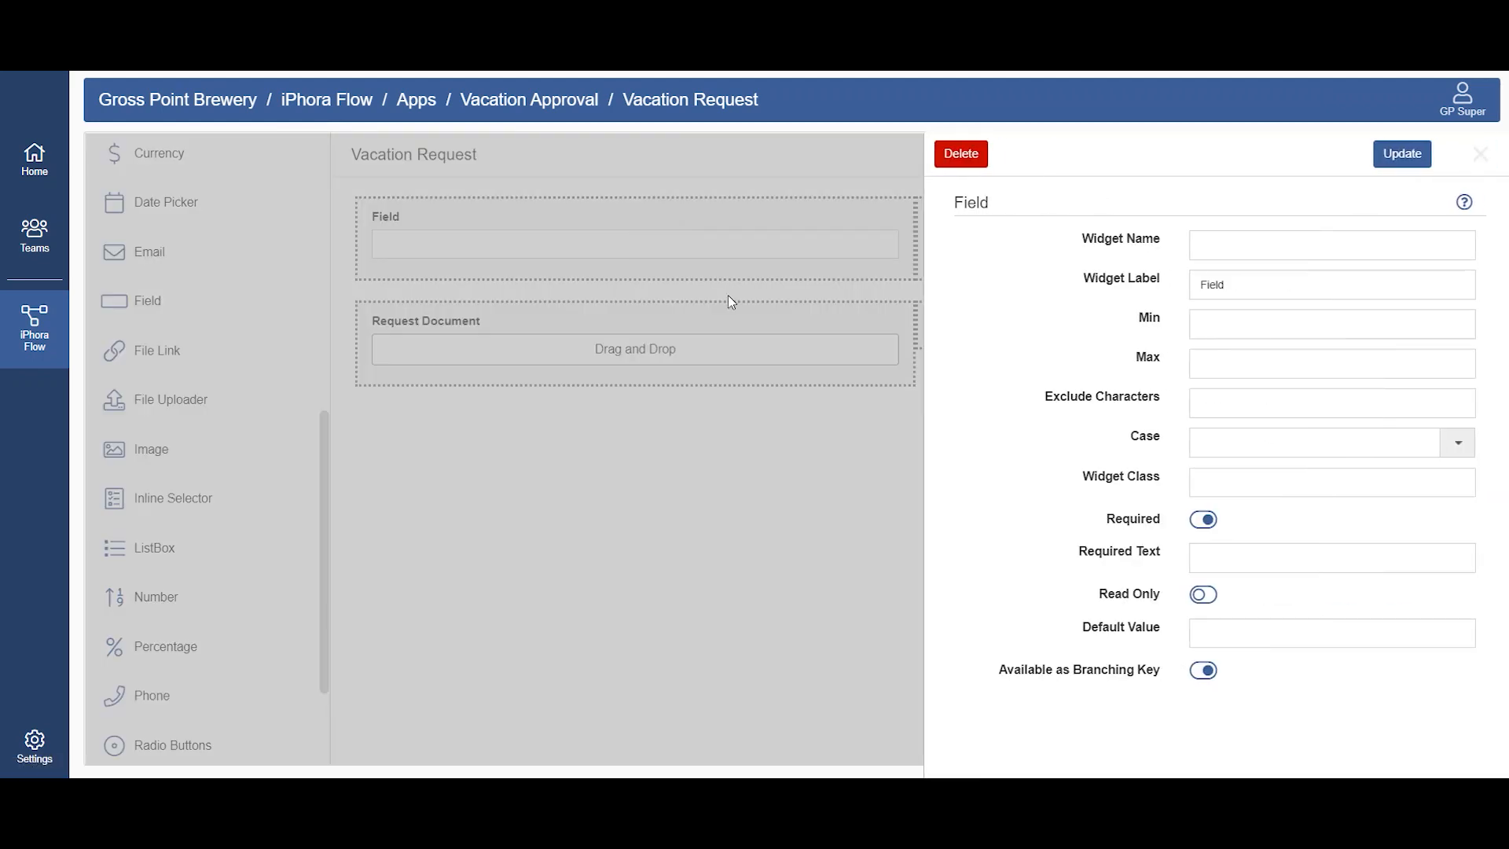
pyautogui.doubleClick(1245, 285)
pyautogui.write('L')
pyautogui.write('irst Name')
pyautogui.click(1303, 246)
pyautogui.write('firstname')
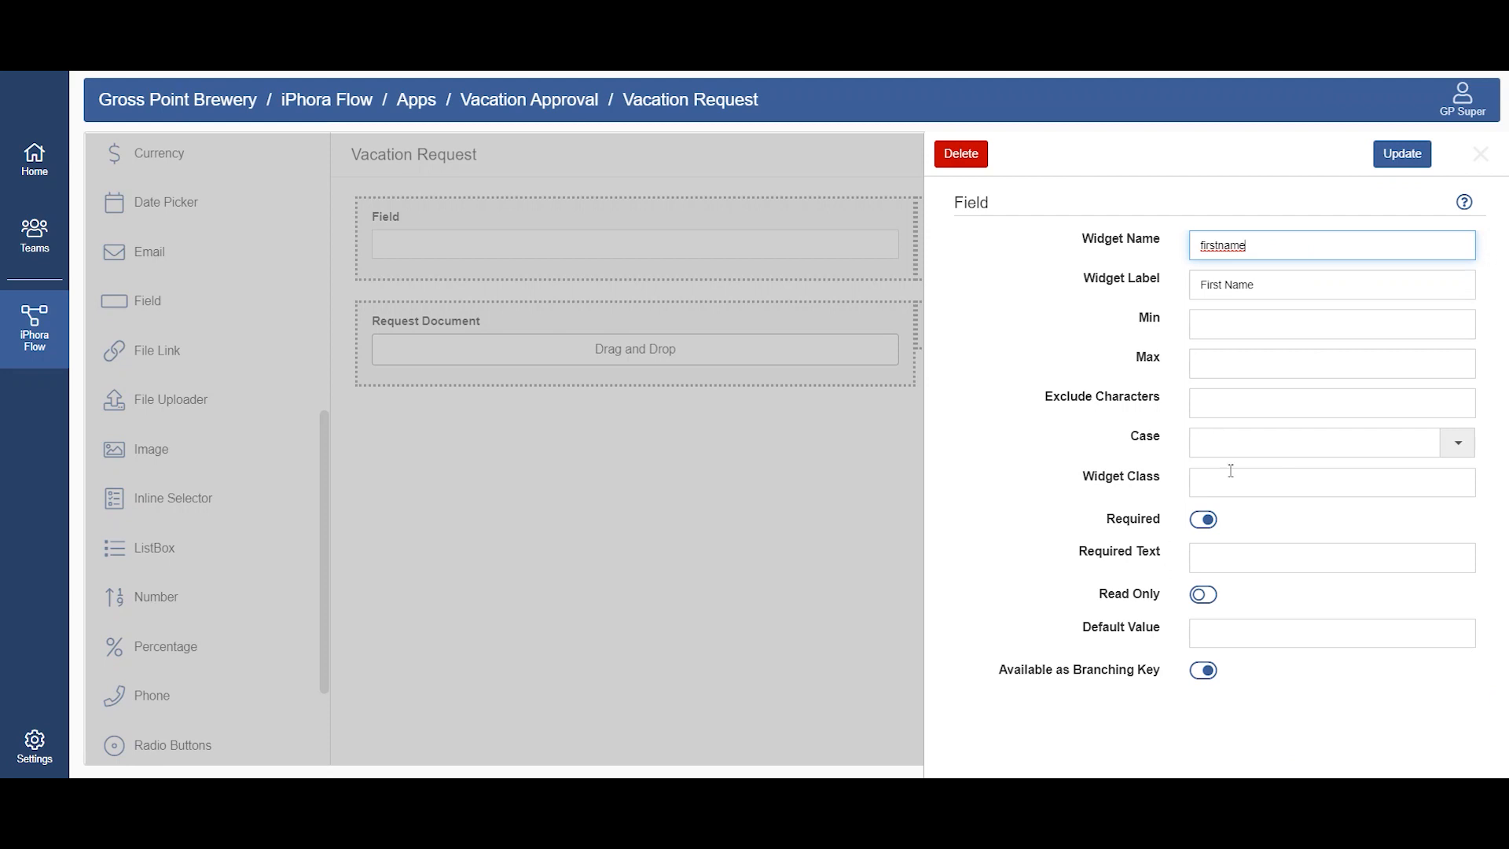
pyautogui.click(1402, 154)
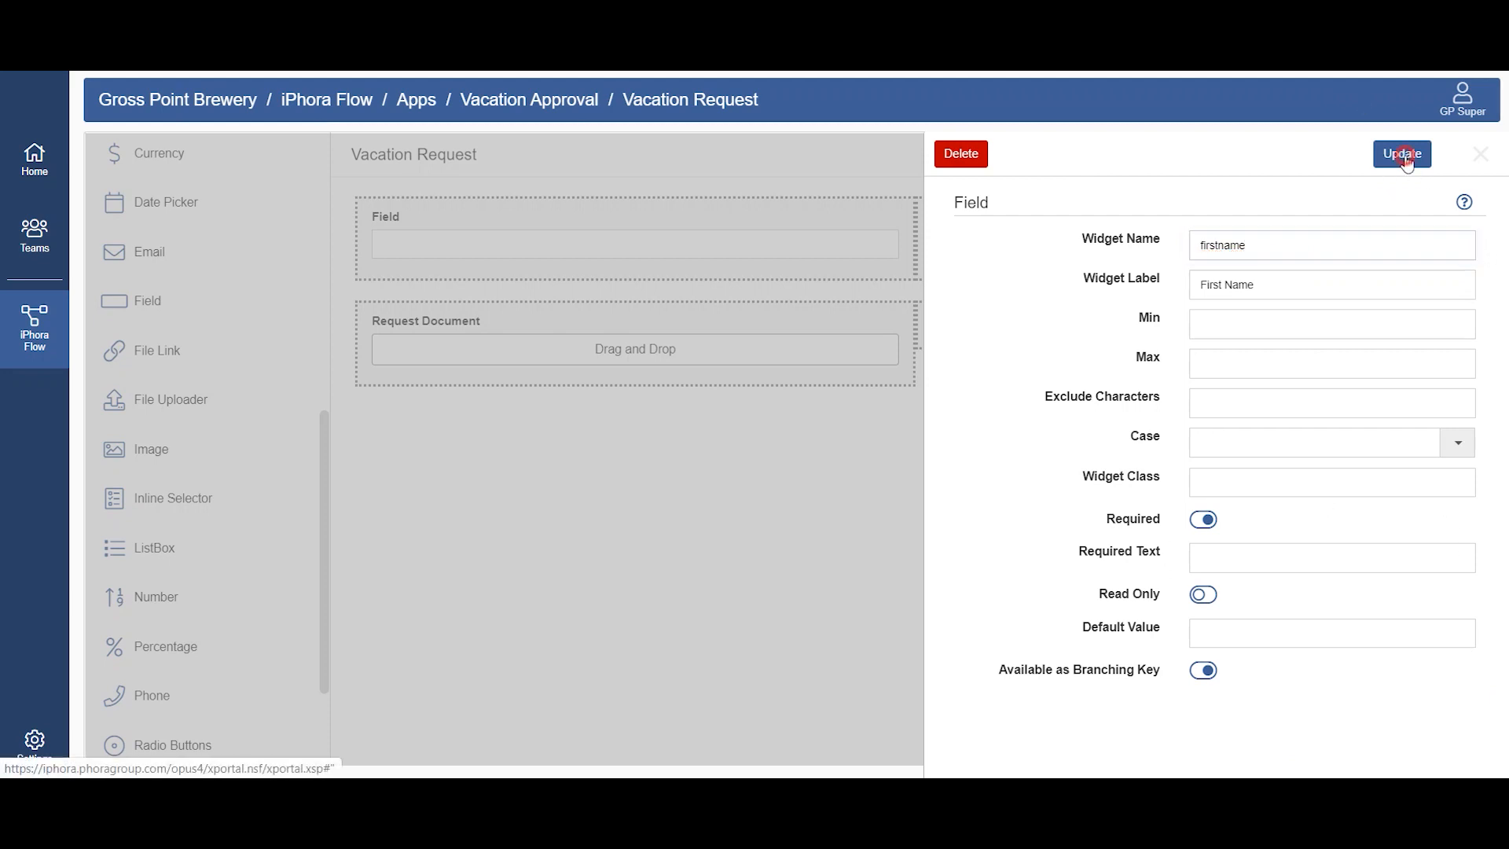
# Step: Give the first row's second field the widget name "lastname" and label "Last Name", and save the form
pyautogui.click(1090, 234)
pyautogui.click(1270, 243)
pyautogui.write('lastnam')
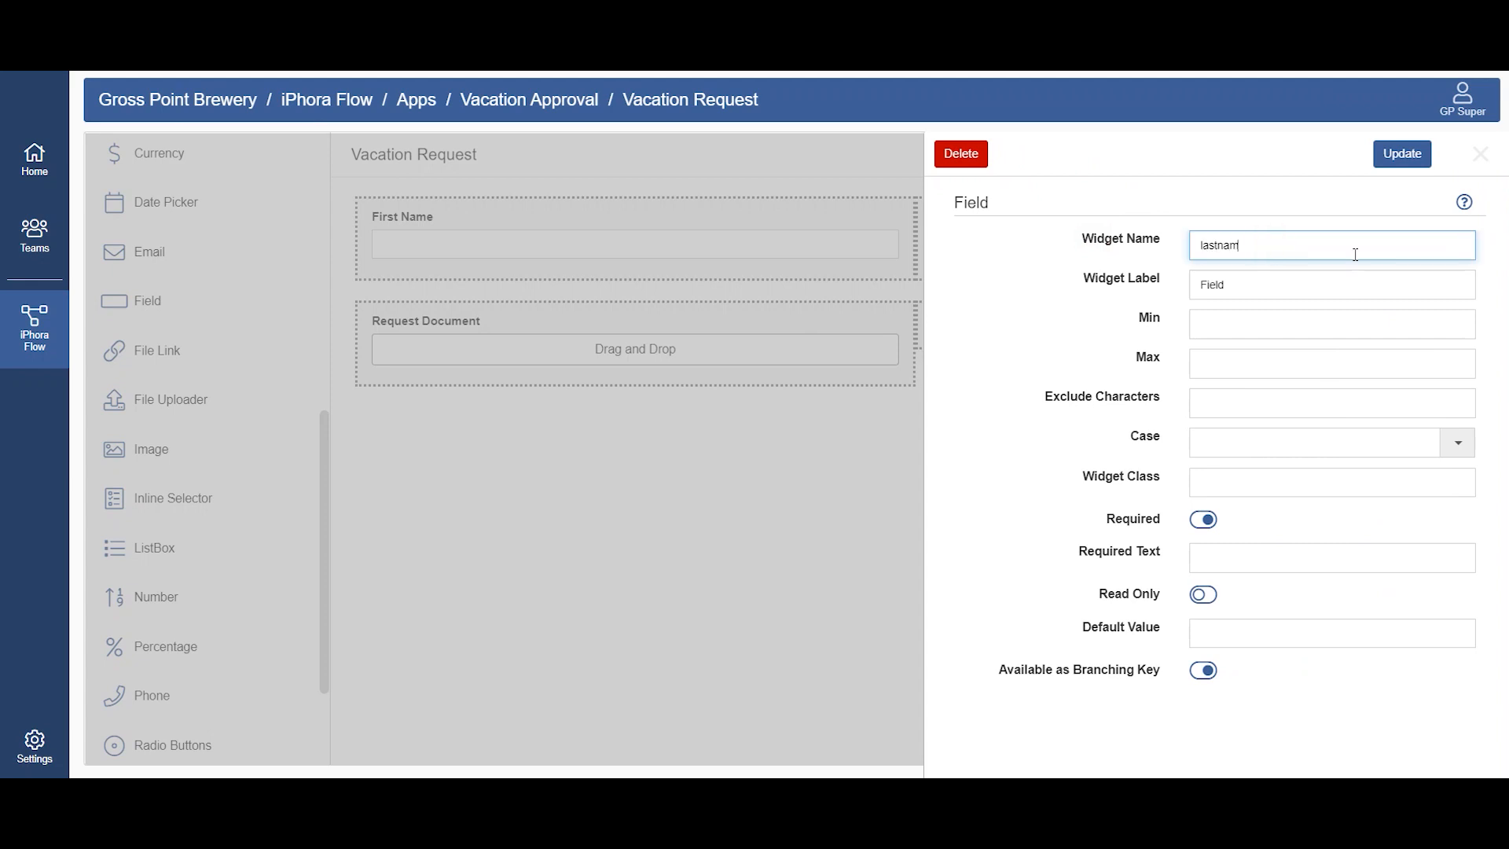
pyautogui.write('e')
pyautogui.doubleClick(1266, 284)
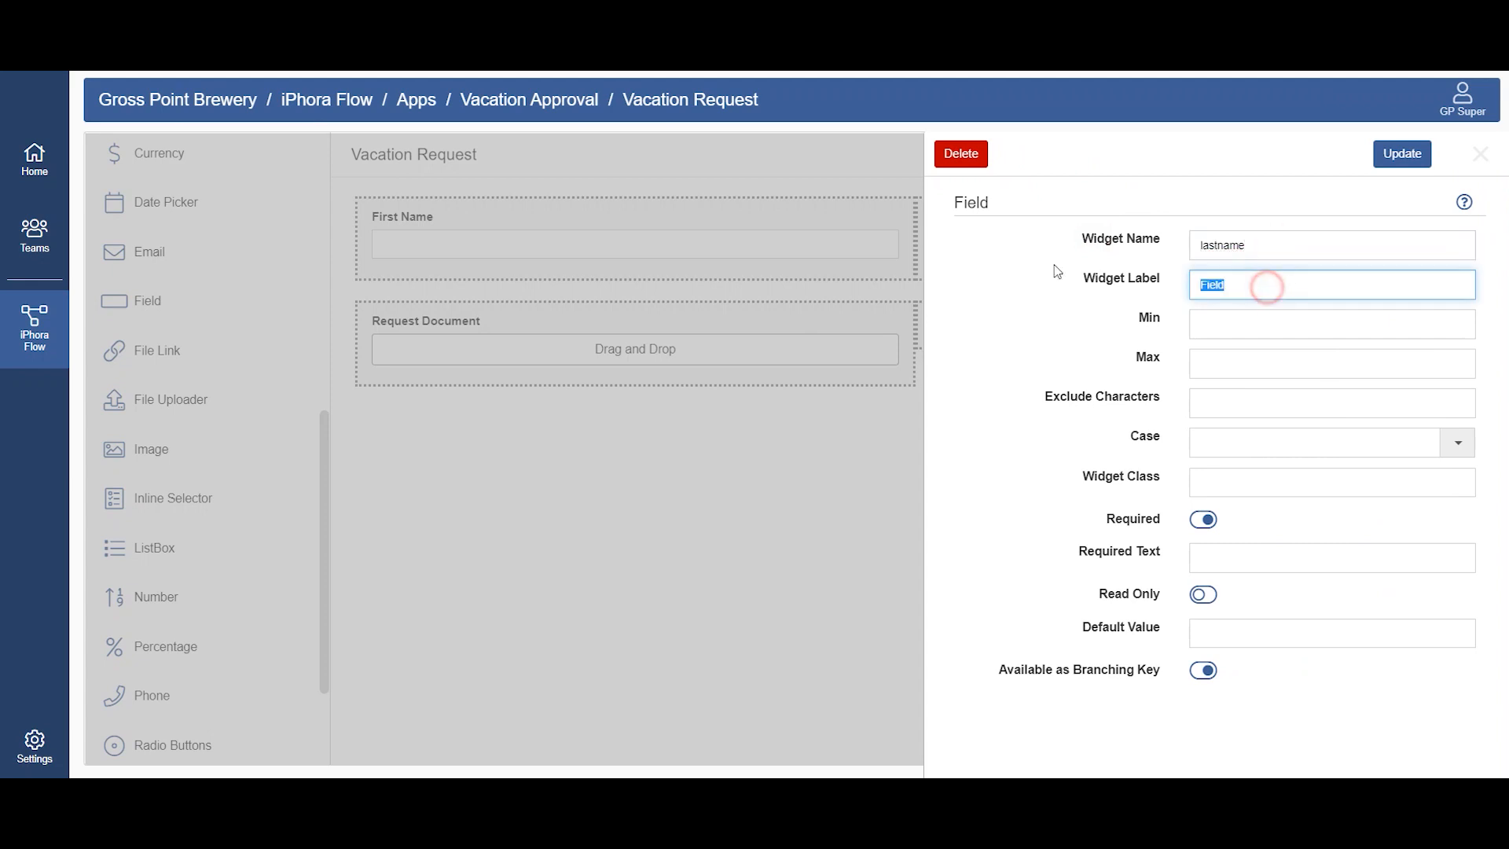
pyautogui.write('Last Name')
pyautogui.click(1423, 151)
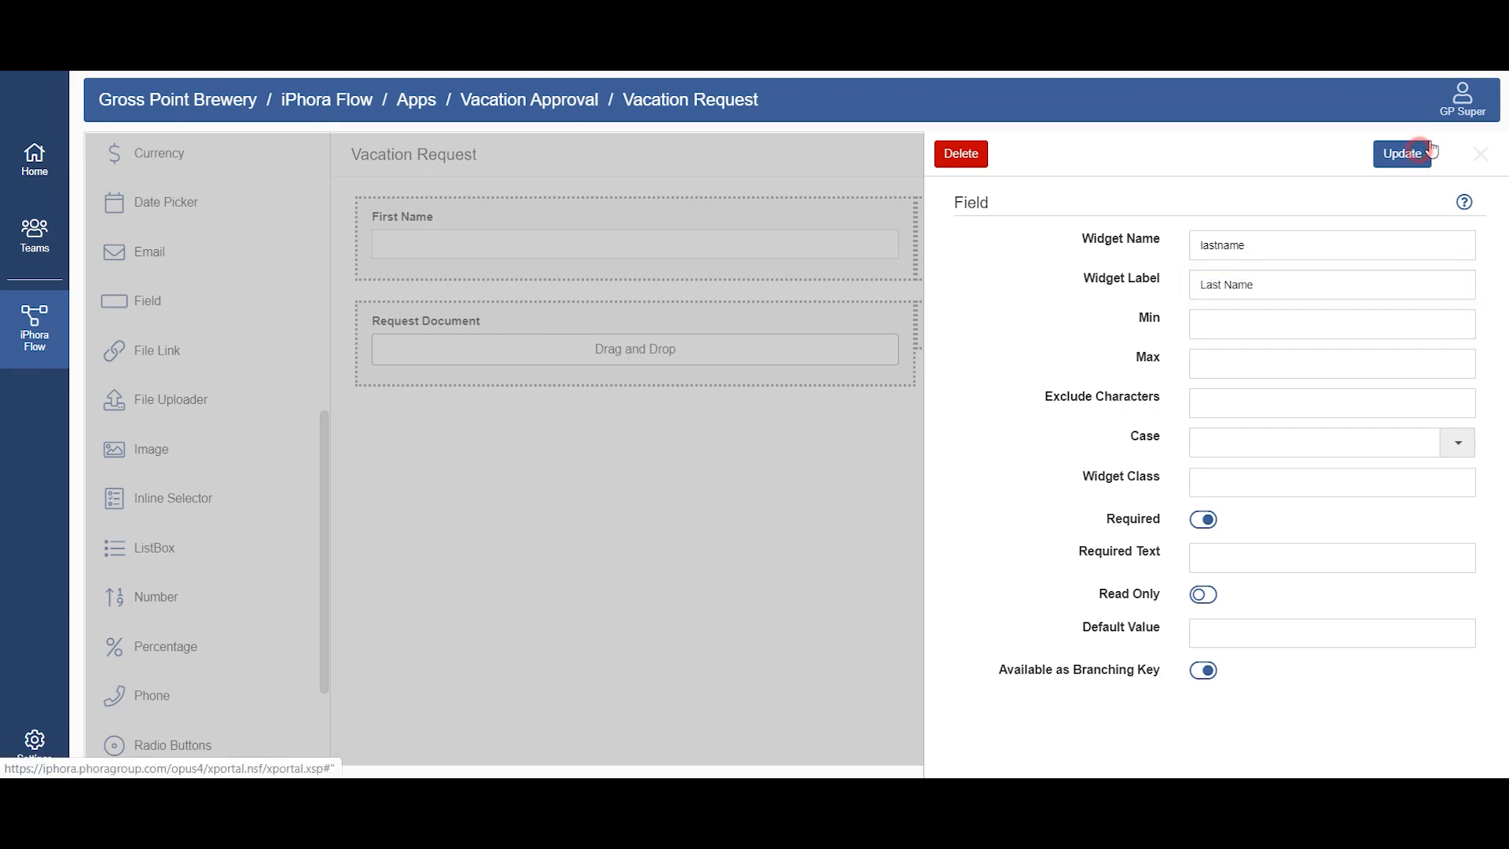
pyautogui.click(1398, 157)
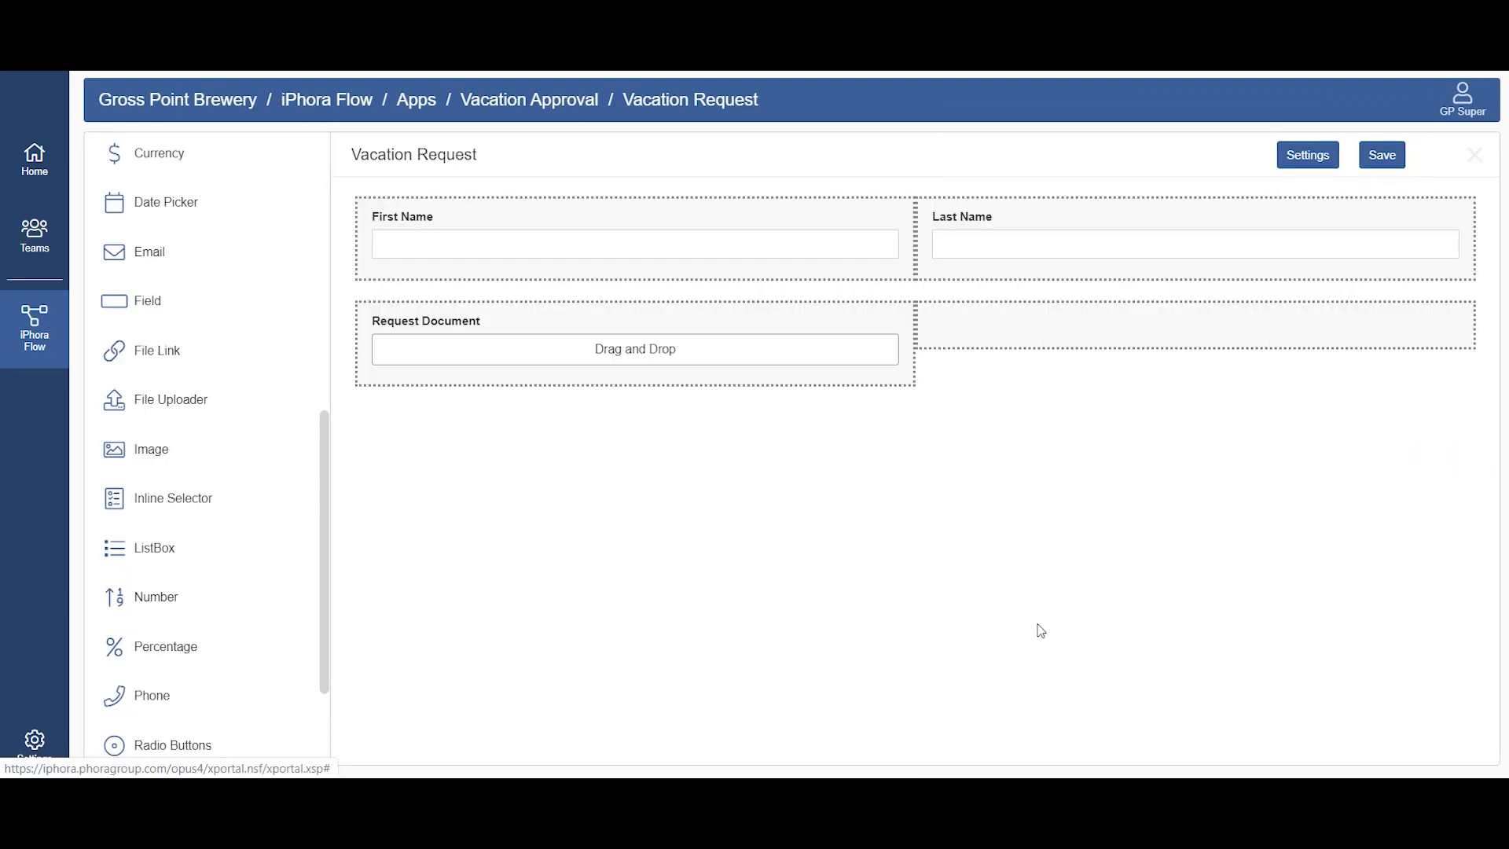
pyautogui.click(1383, 157)
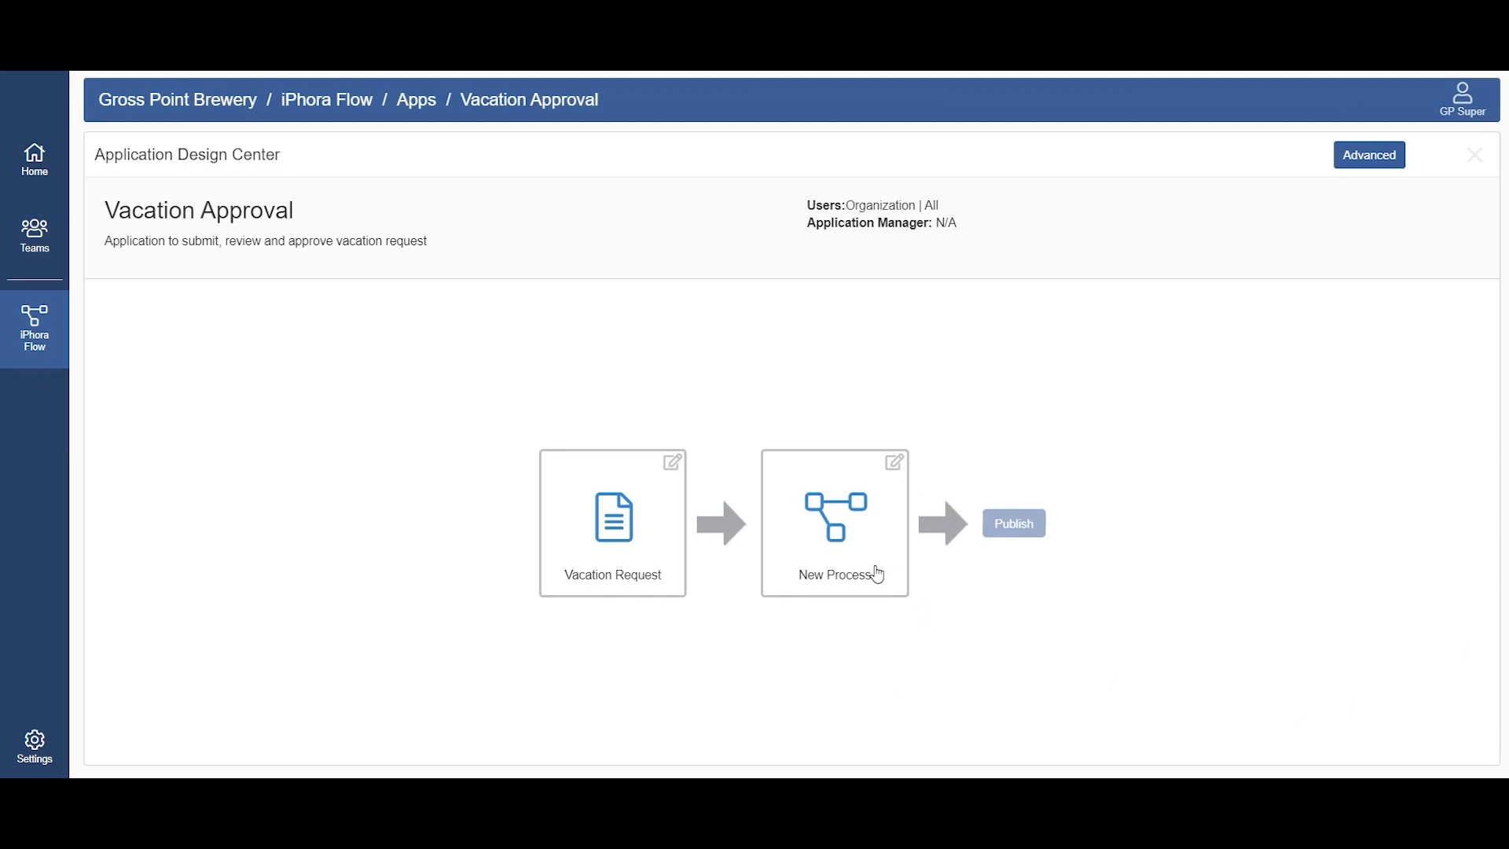
# Step: Start a new process, copy "Vacation Approval" from the Notepad notes into its title, and continue to the description
pyautogui.click(877, 575)
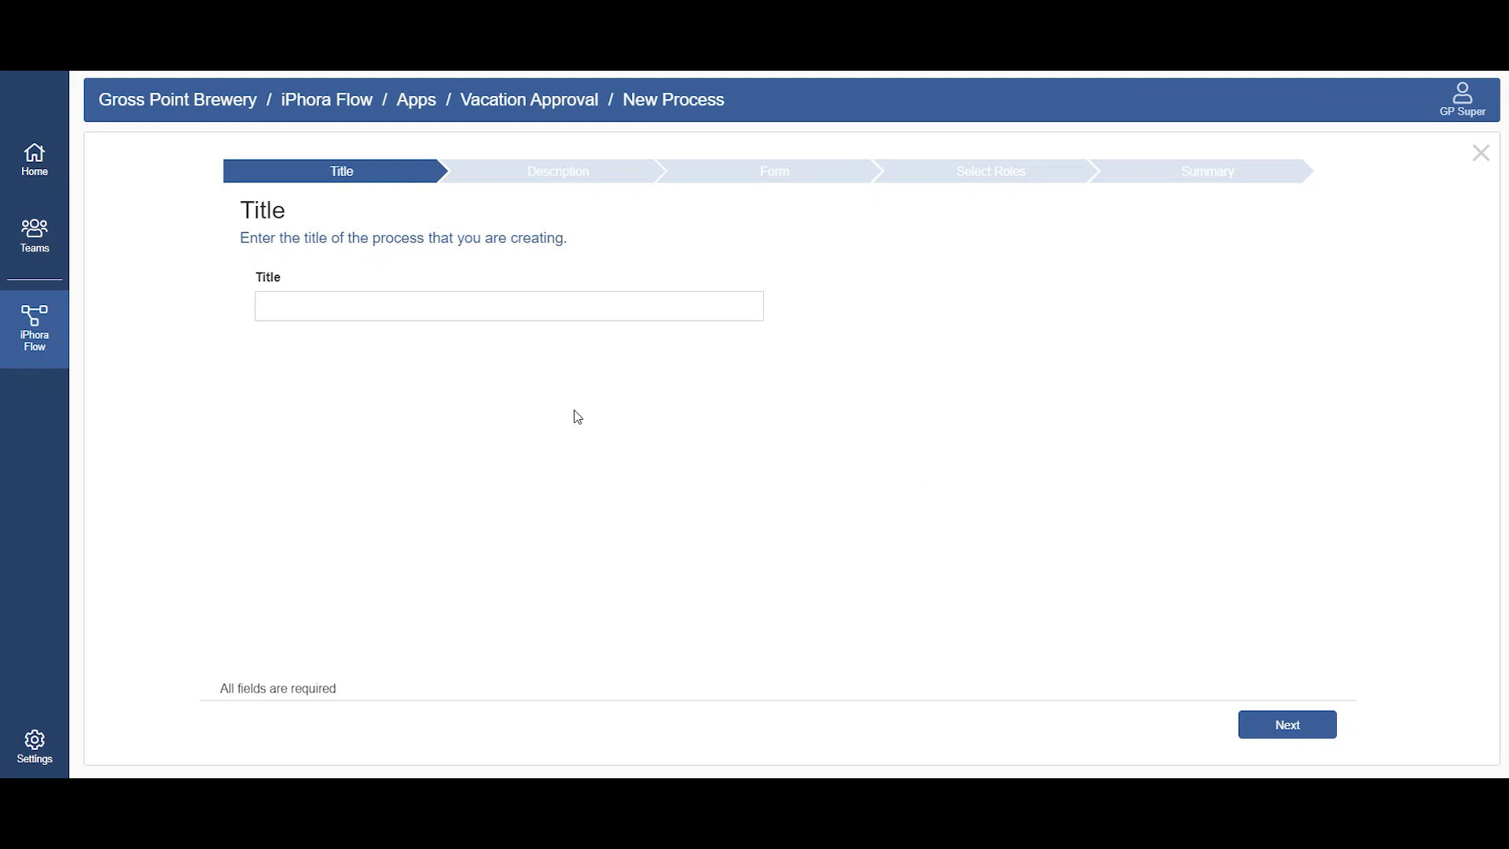
pyautogui.click(535, 305)
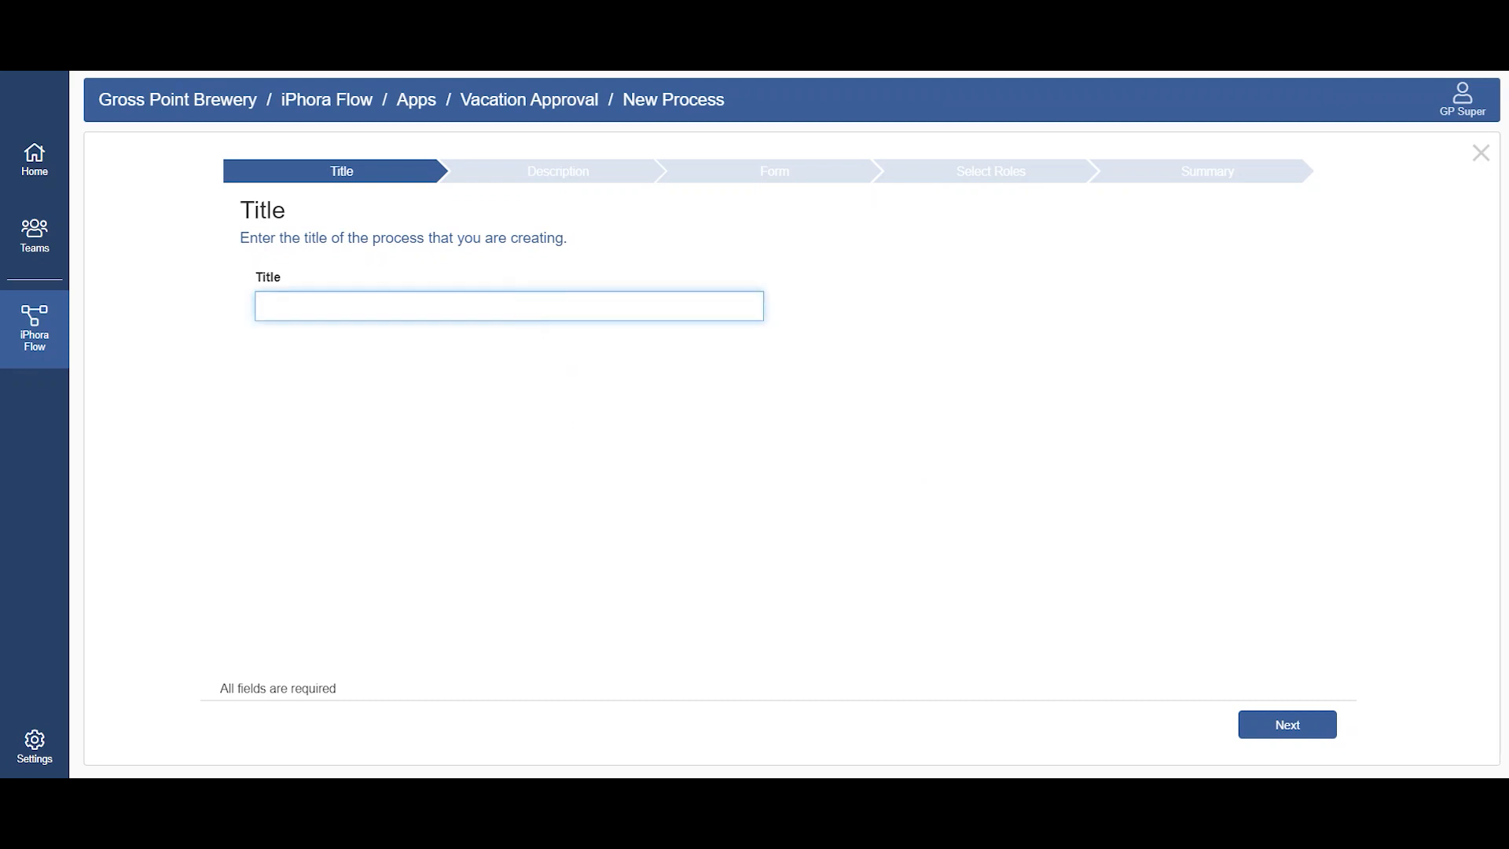
pyautogui.hotkey('alt', 'Tab')
pyautogui.moveTo(382, 517); pyautogui.dragTo(150, 523)
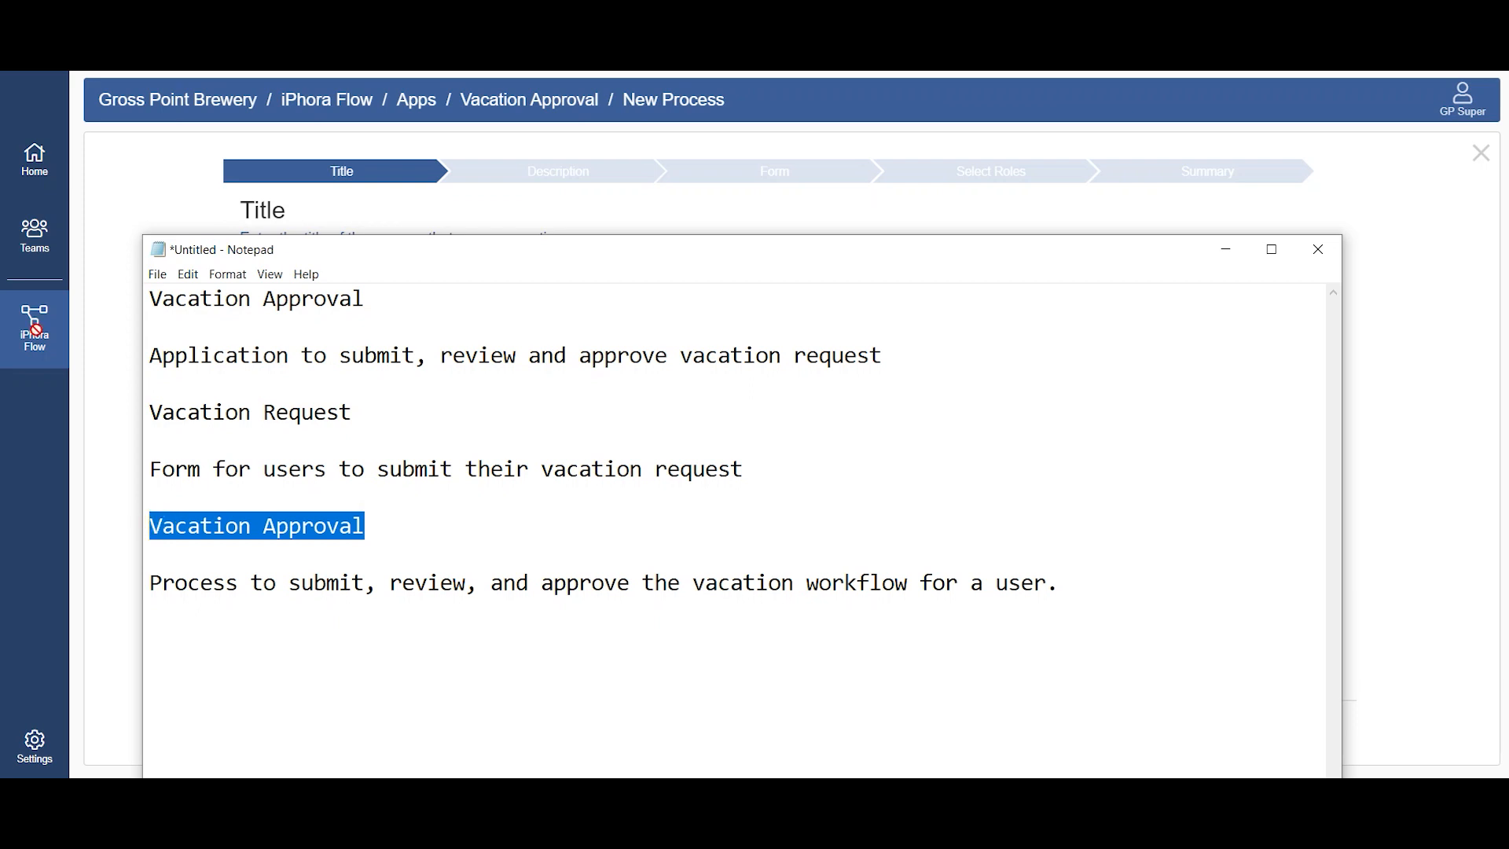
pyautogui.hotkey('ctrl', 'c')
pyautogui.click(109, 249)
pyautogui.click(354, 305)
pyautogui.hotkey('ctrl', 'v')
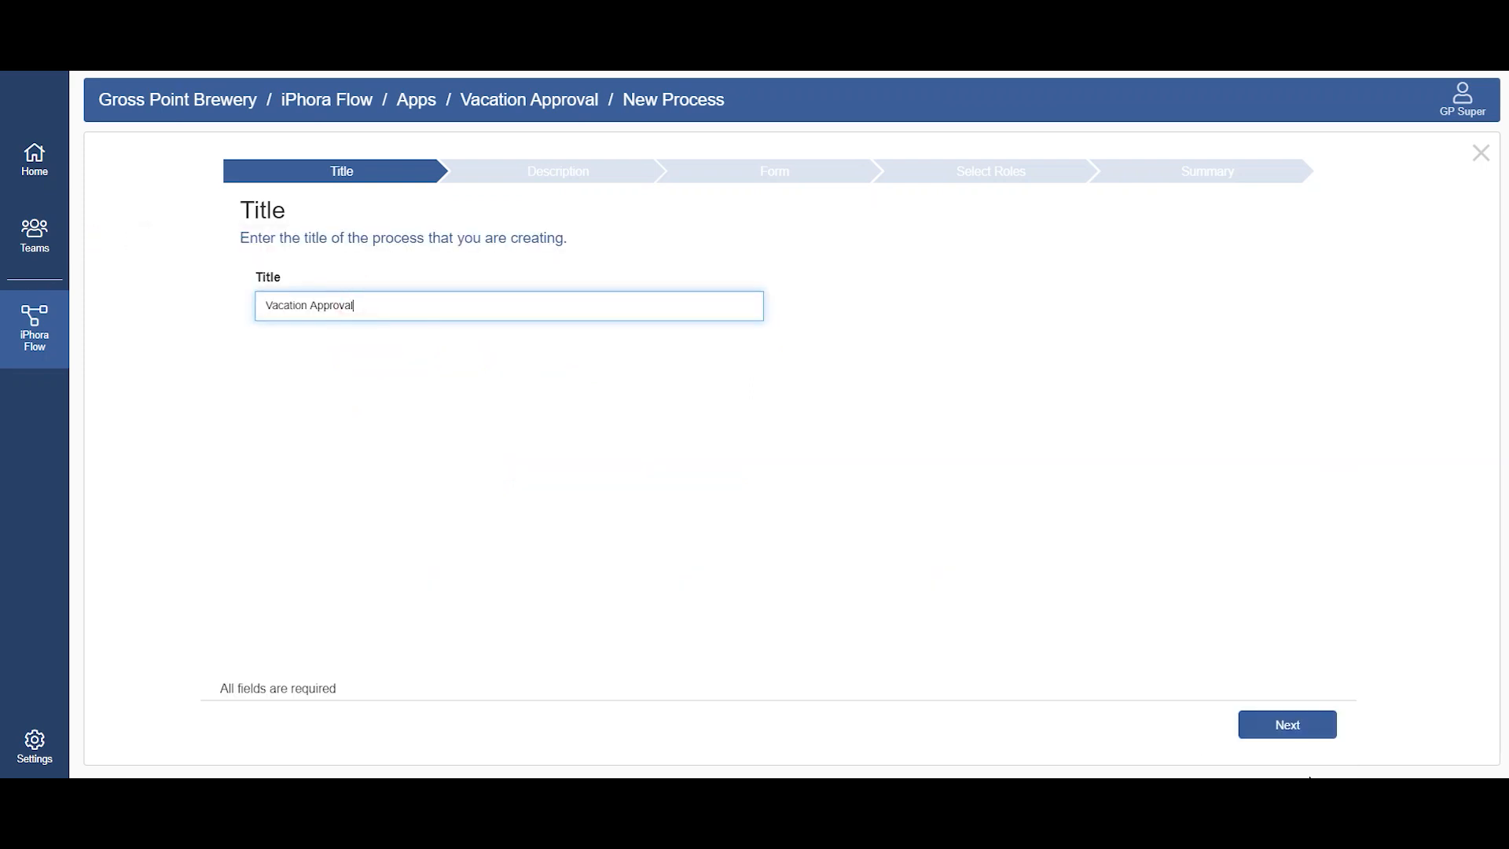
pyautogui.click(1288, 725)
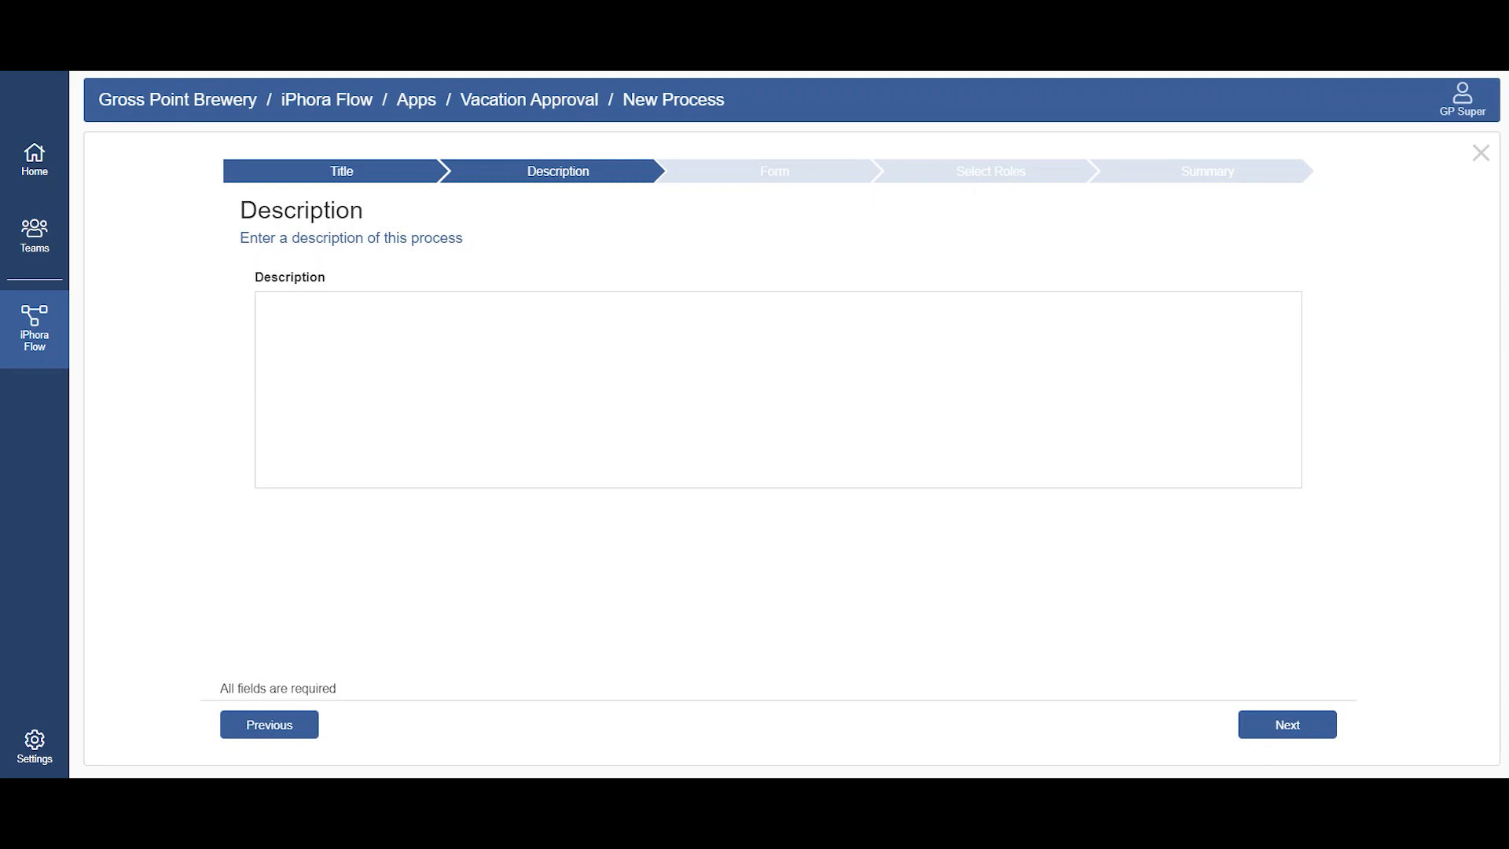
# Step: Copy "Process to submit, review, and approve the vacation workflow for a user." from Notepad into the process description and continue
pyautogui.hotkey('alt', 'Tab')
pyautogui.moveTo(1090, 589); pyautogui.dragTo(148, 580)
pyautogui.hotkey('ctrl', 'c')
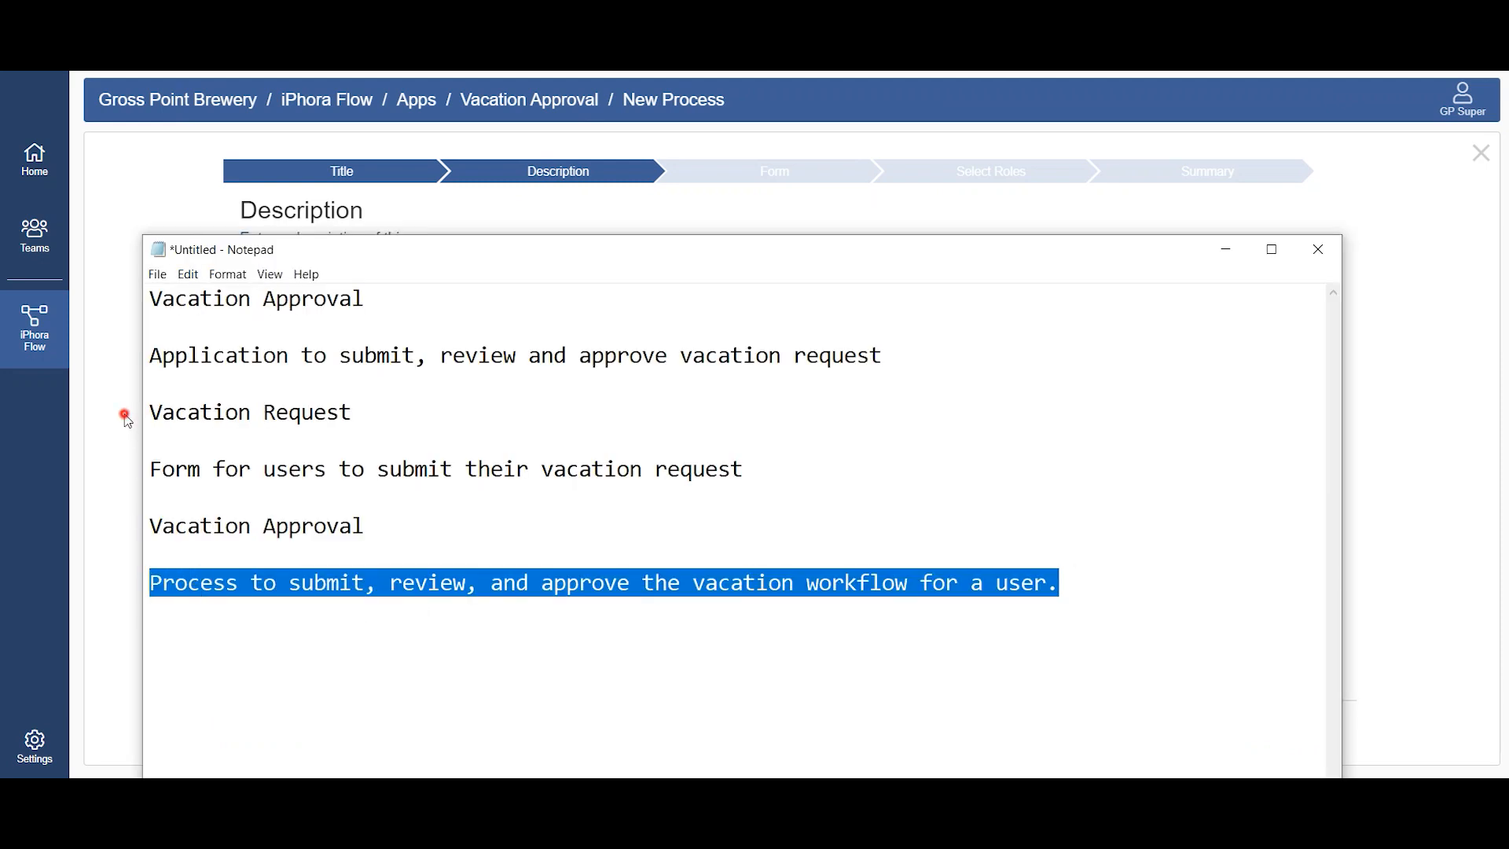
pyautogui.click(125, 417)
pyautogui.click(489, 343)
pyautogui.hotkey('ctrl', 'v')
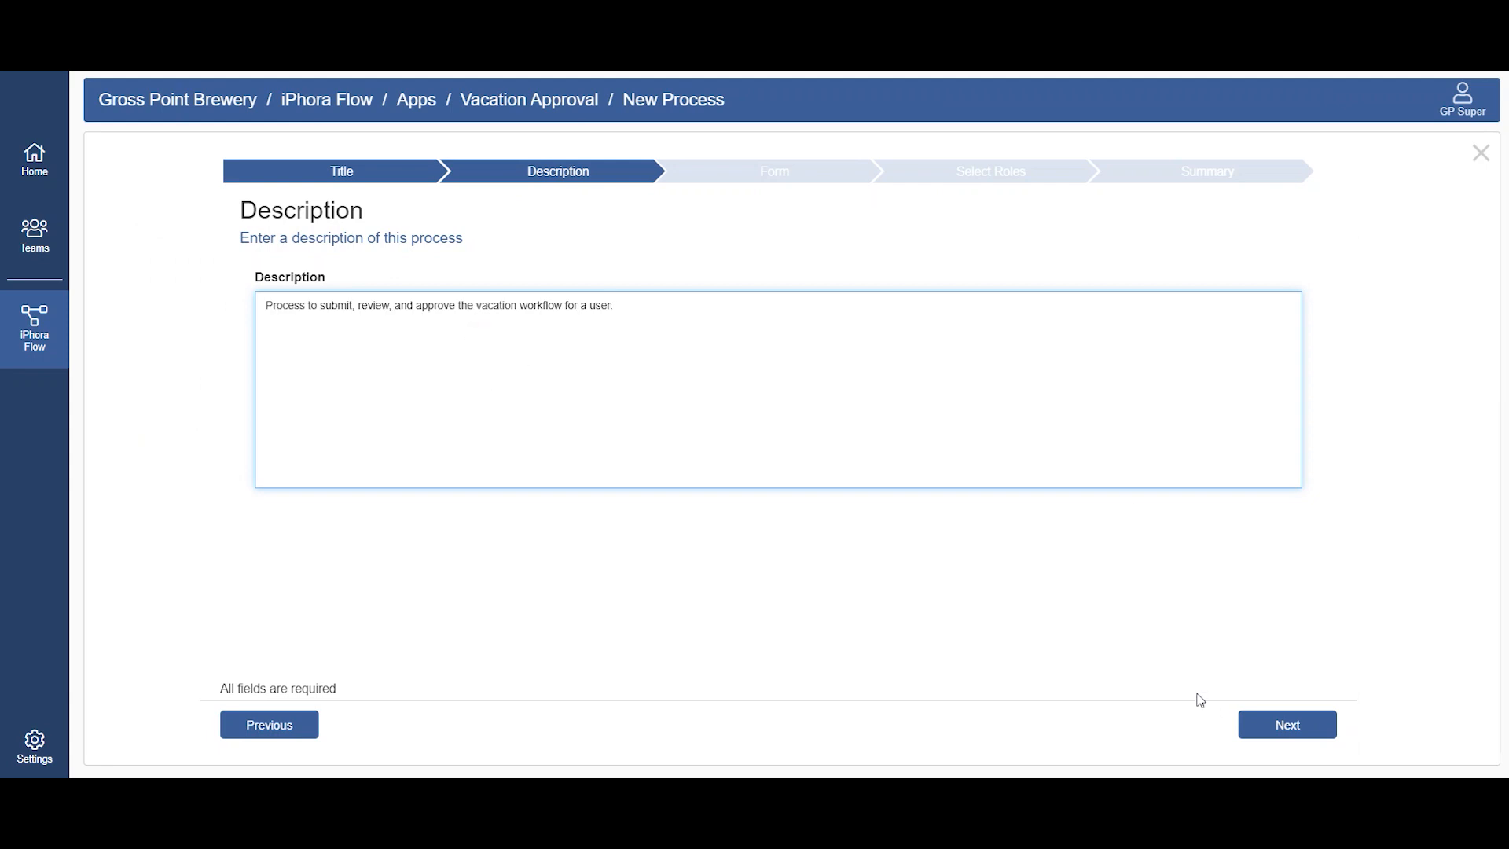
pyautogui.click(1304, 724)
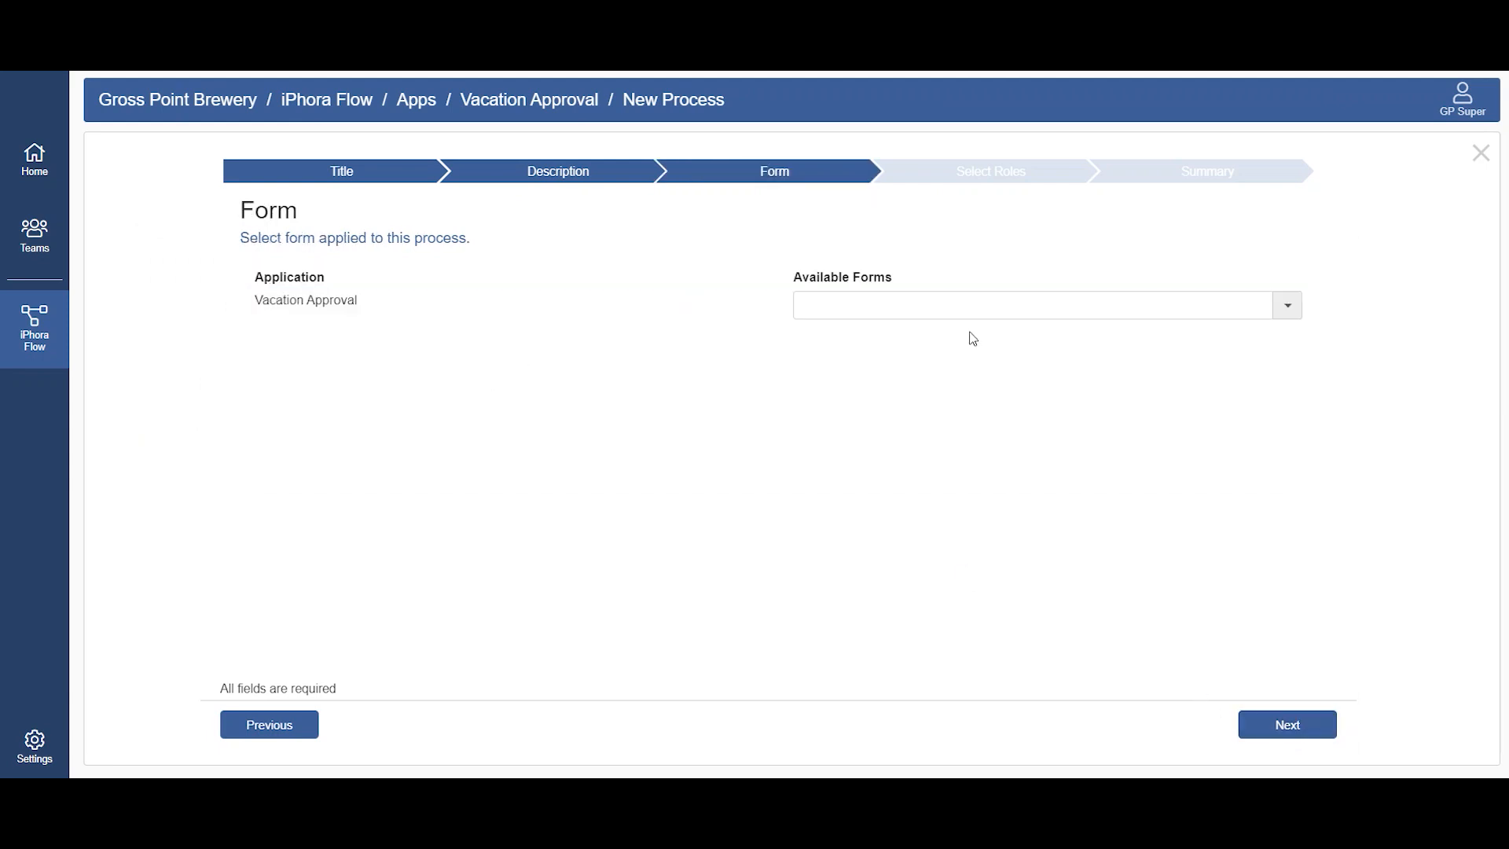
# Step: Apply the Vacation Request form to the process and continue to the role selection
pyautogui.click(1071, 311)
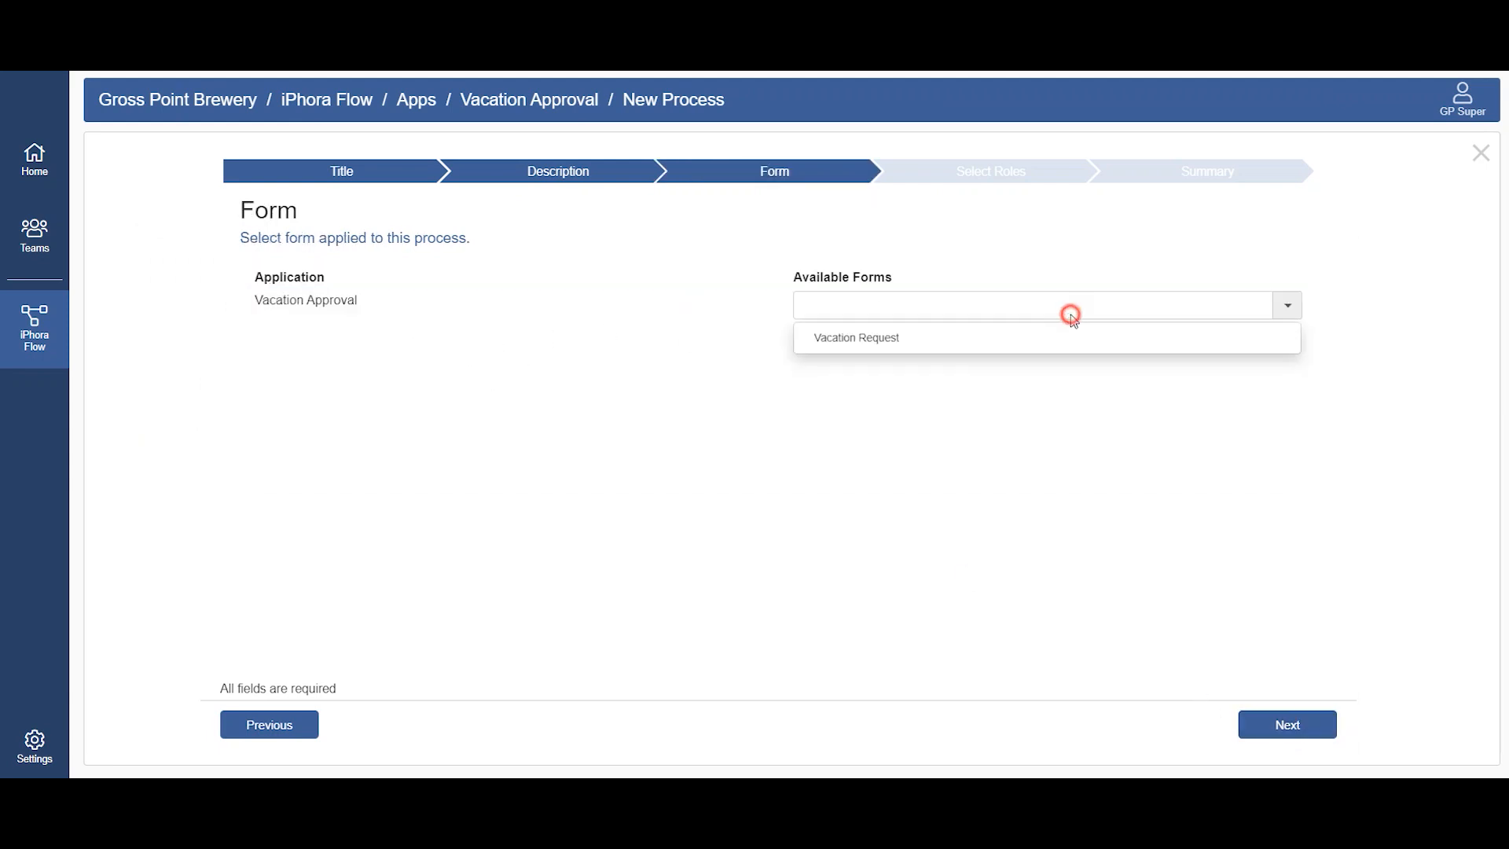
pyautogui.click(935, 346)
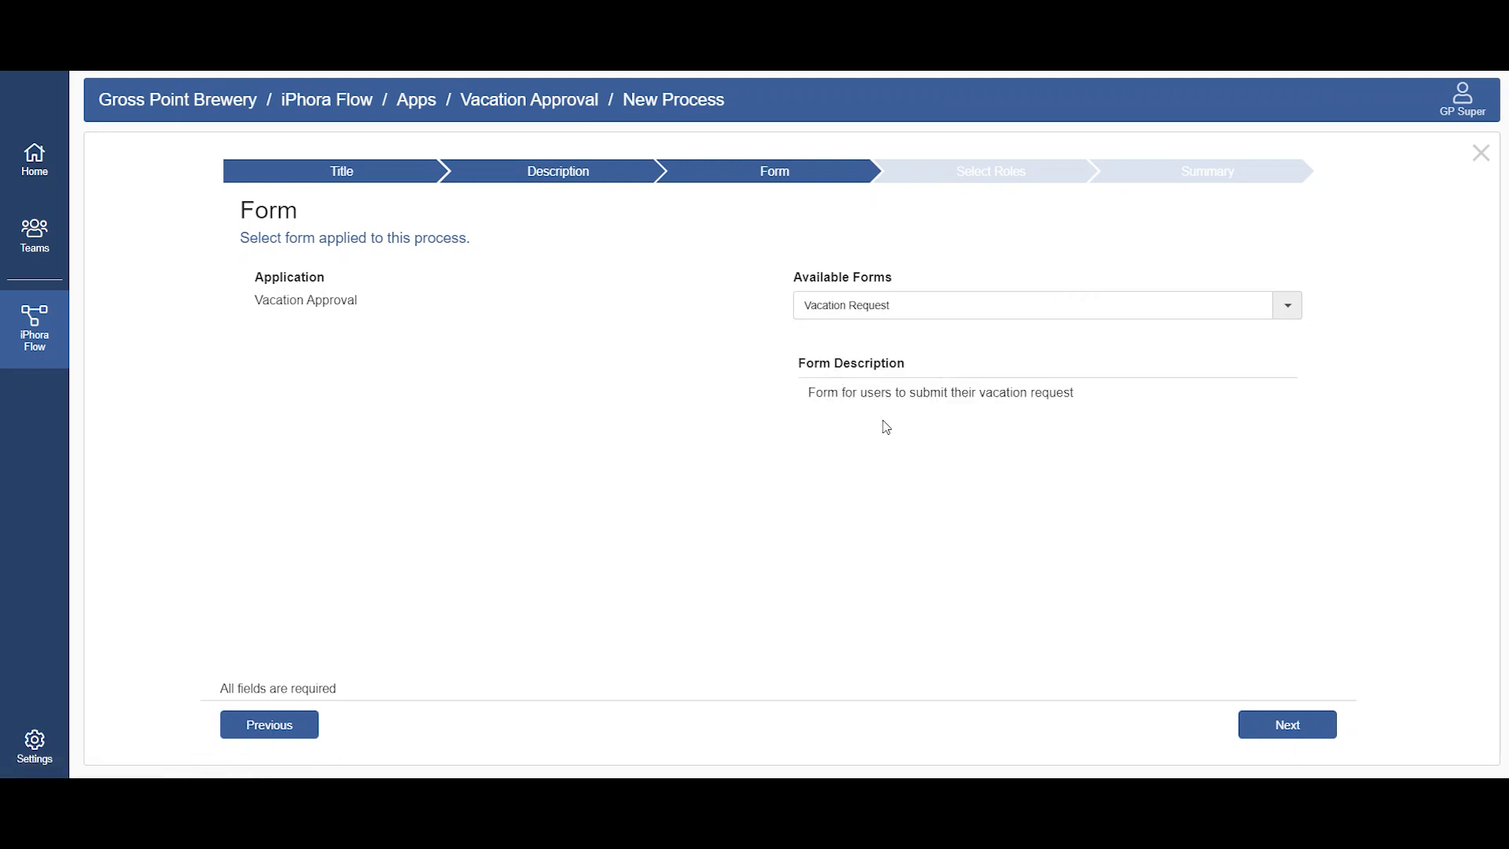
pyautogui.click(1299, 727)
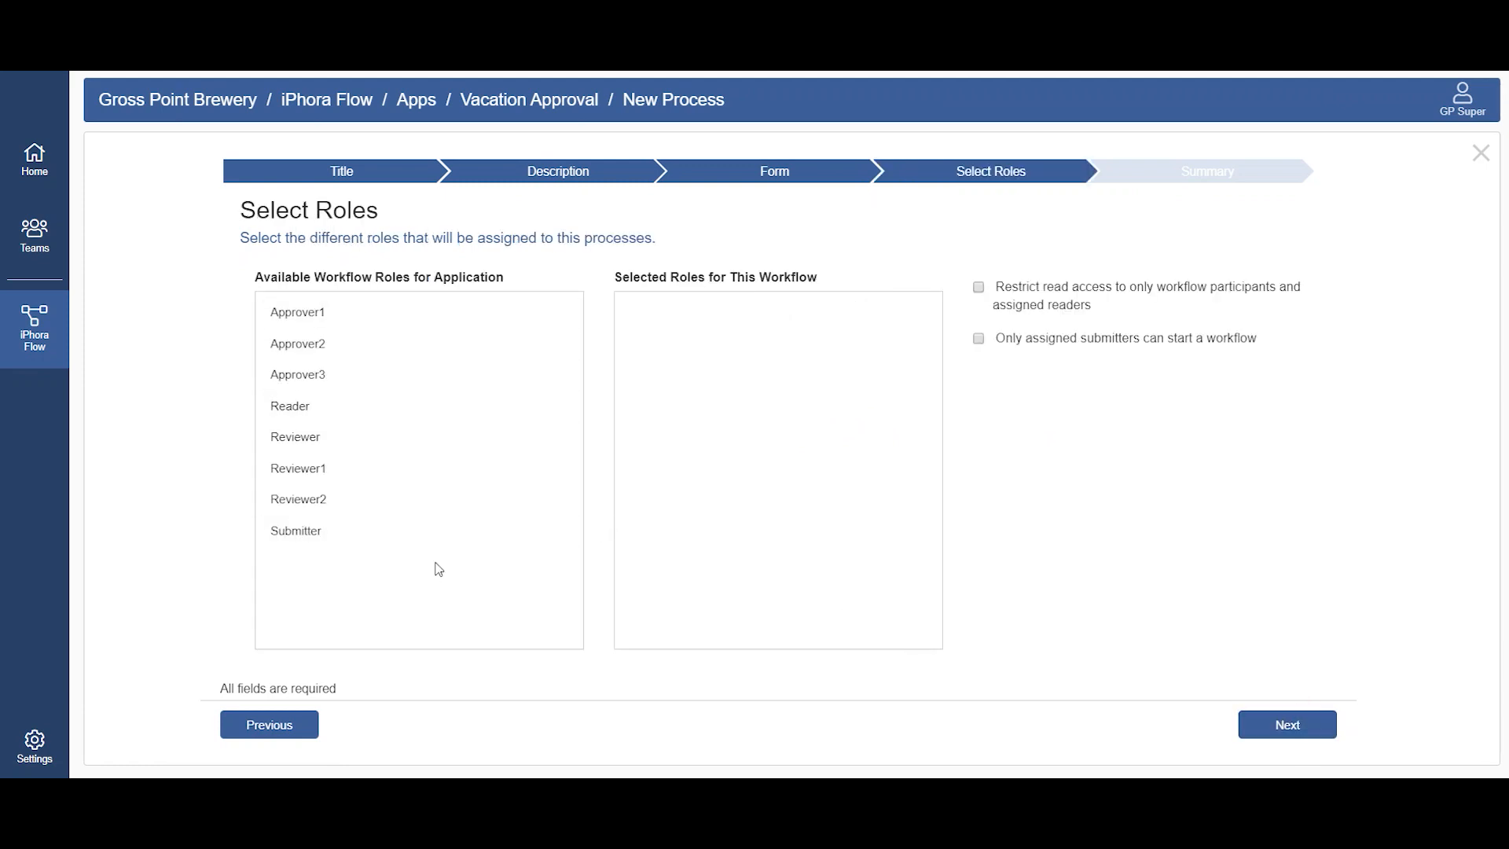
# Step: Assign the roles Approver1, Reviewer and Submitter to the workflow and submit the process from the summary
pyautogui.click(387, 322)
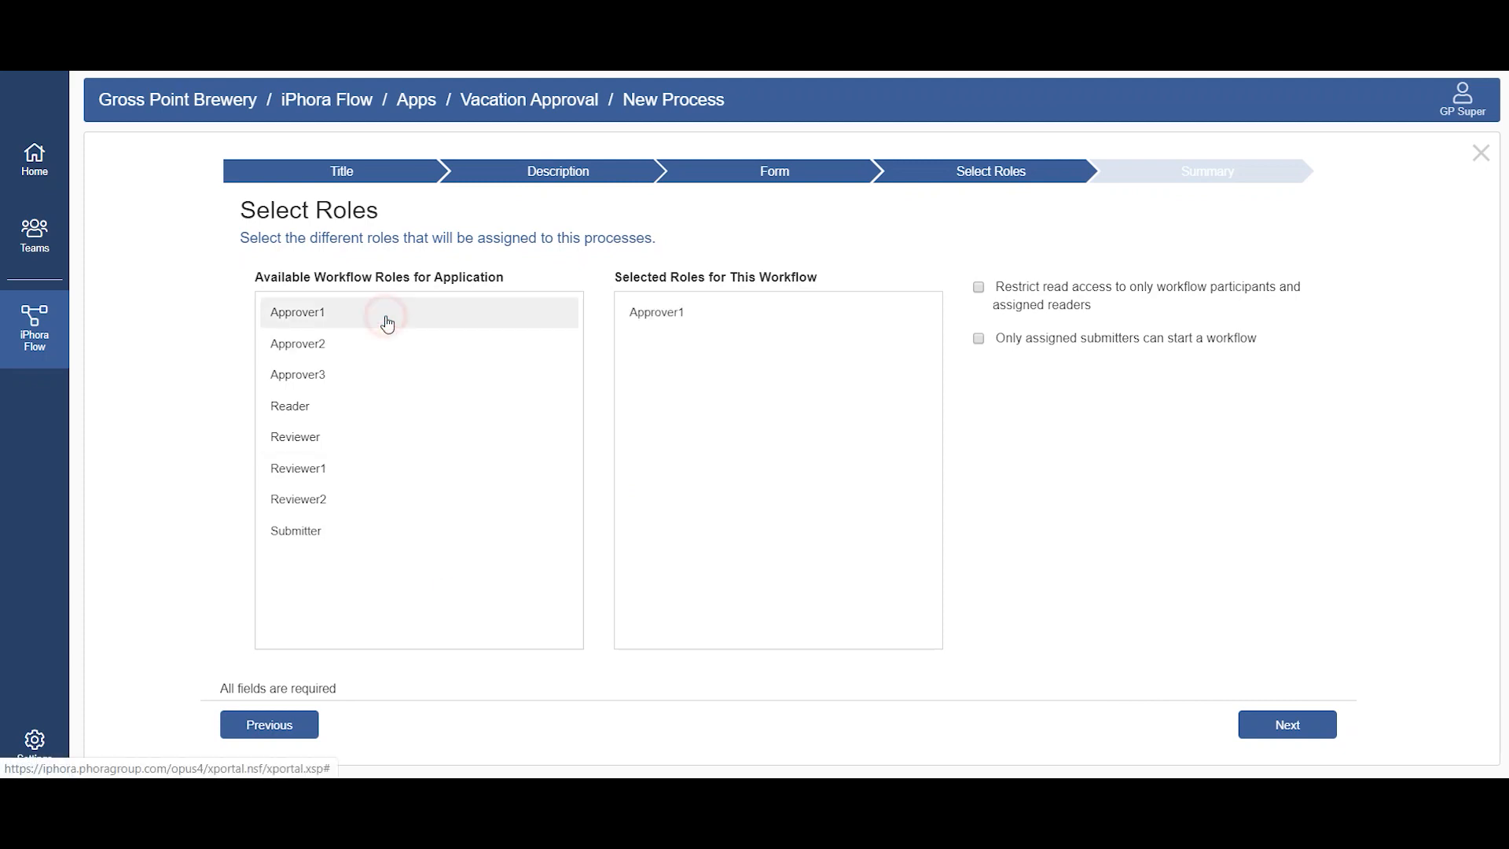
pyautogui.click(427, 441)
pyautogui.click(446, 532)
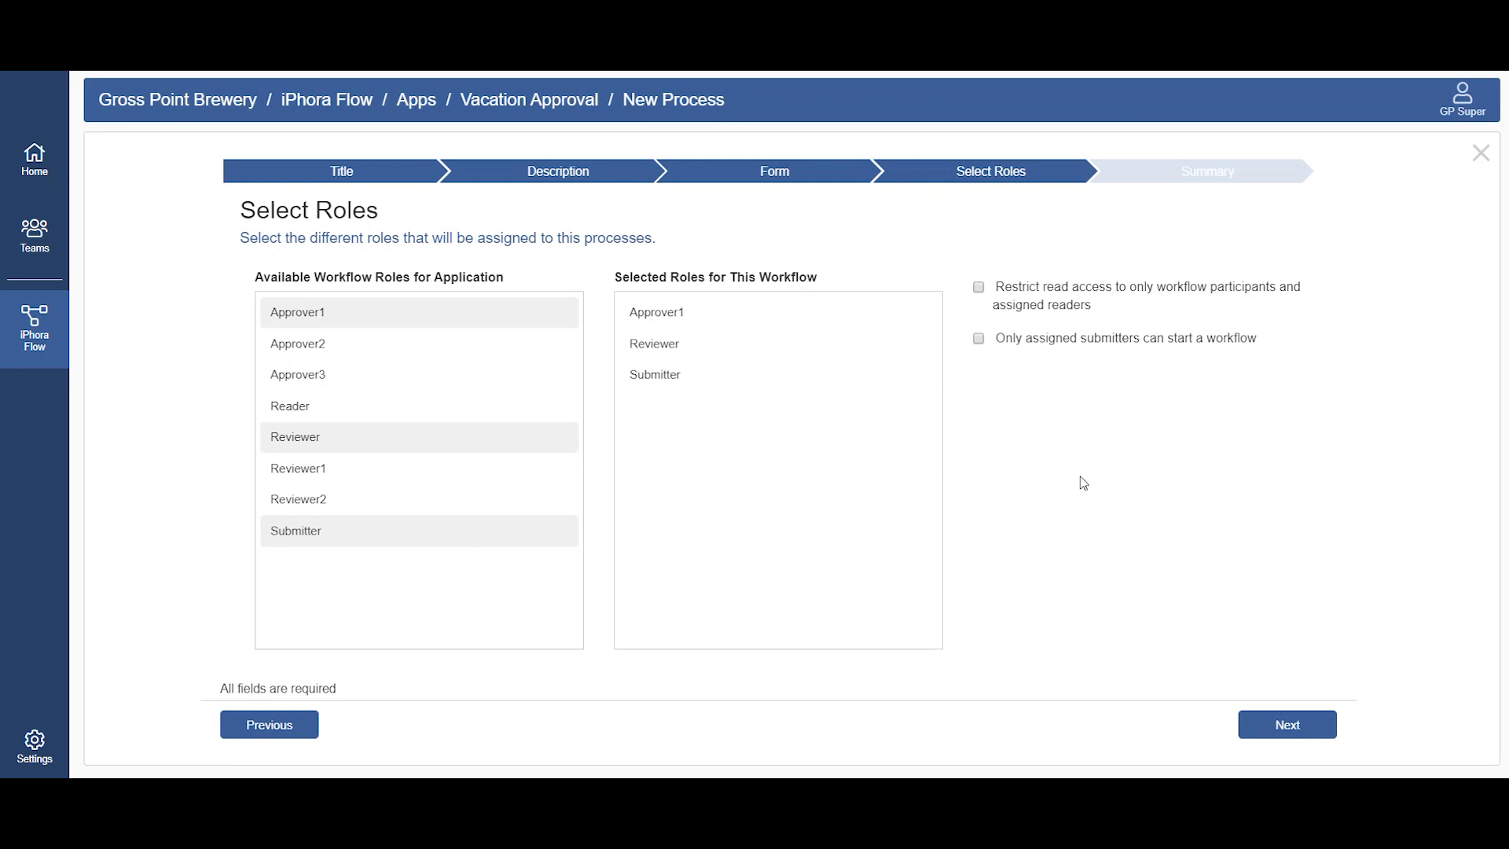
pyautogui.click(1280, 734)
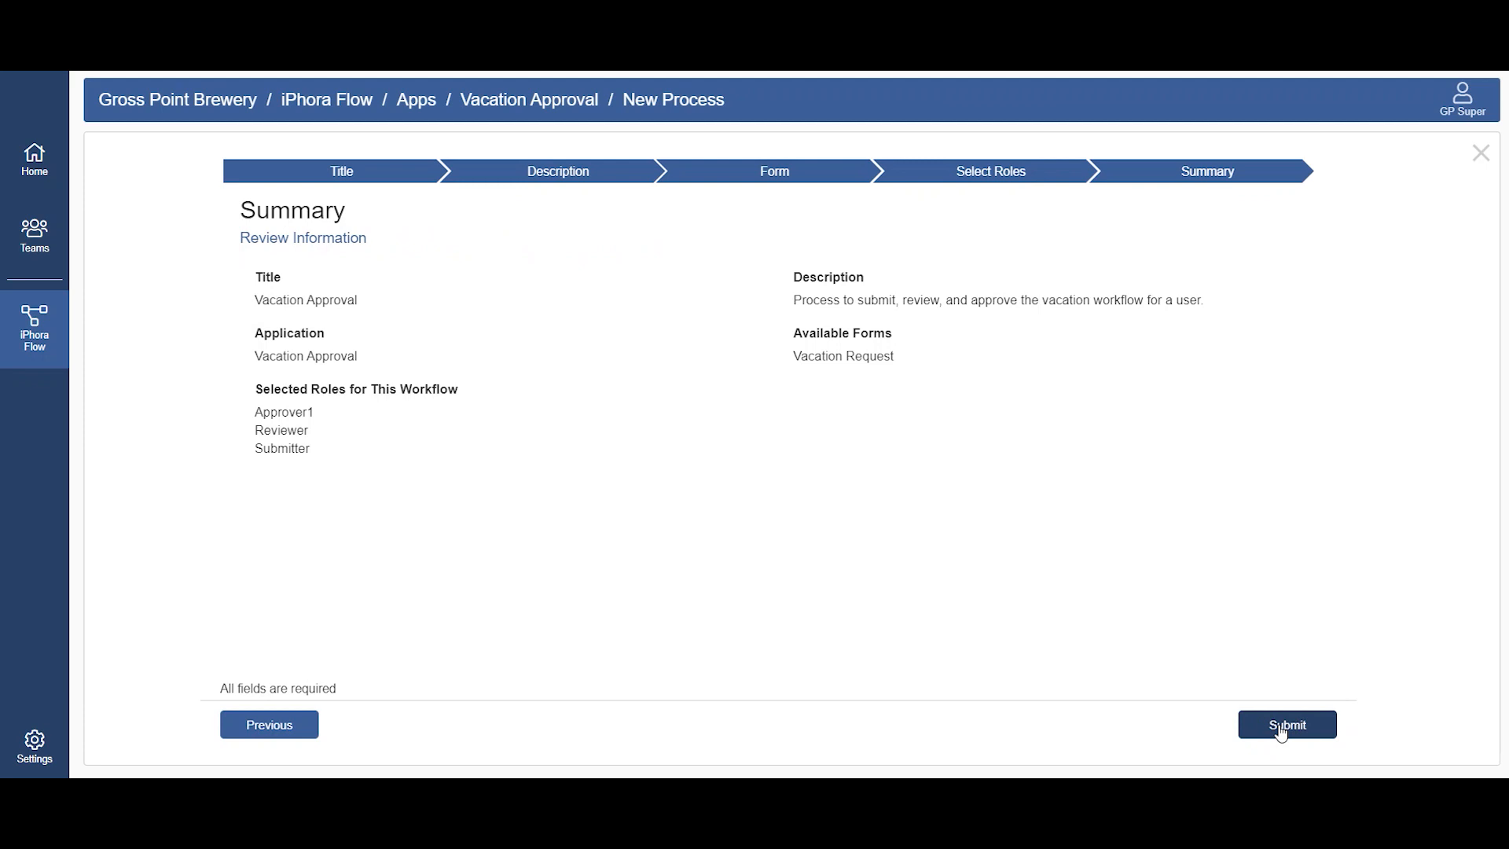
pyautogui.click(1283, 733)
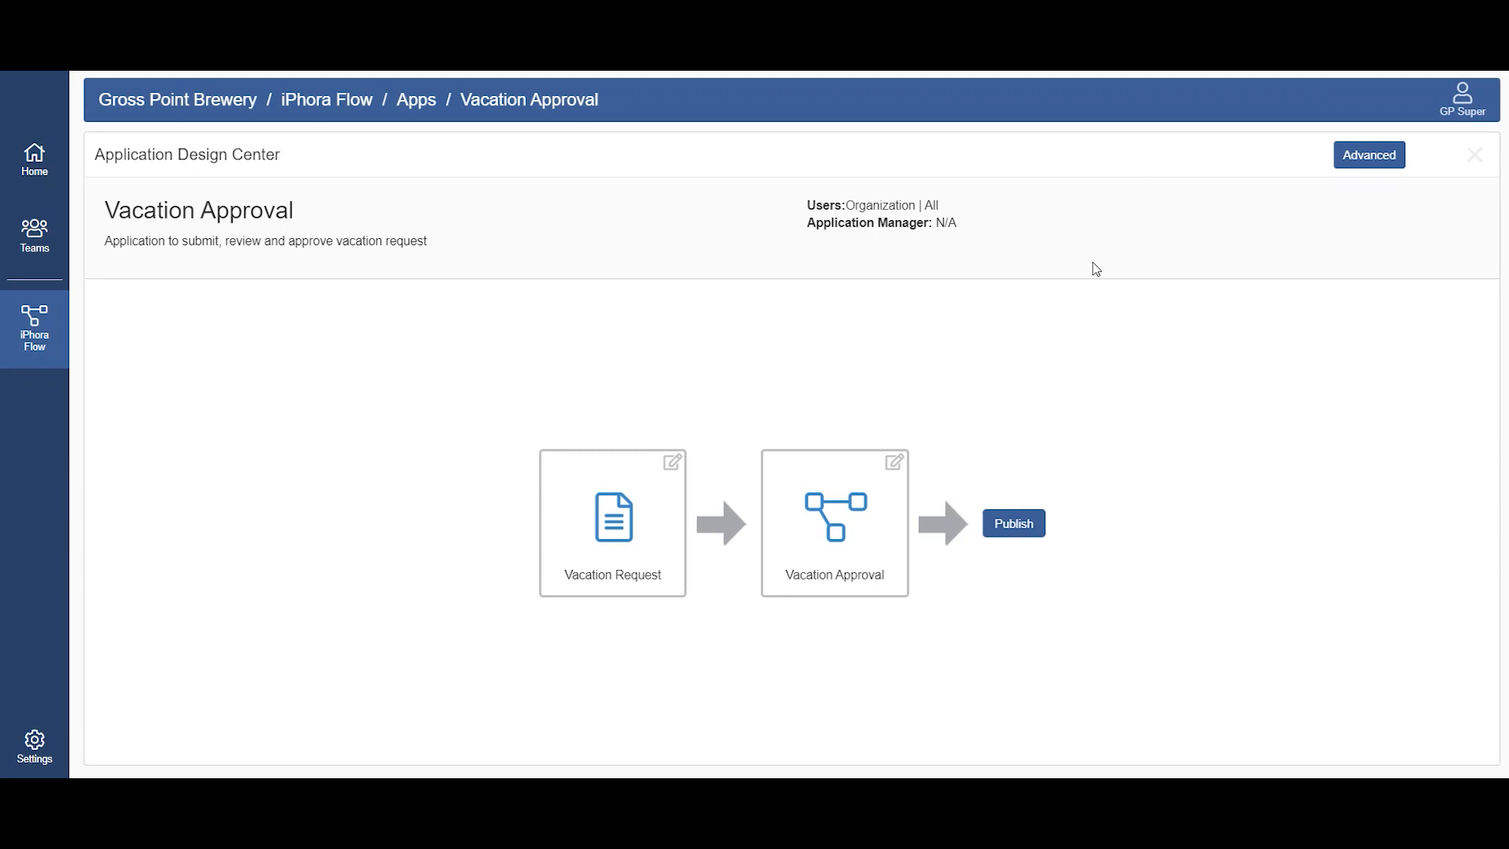
# Step: Open the Vacation Approval process and place three Task nodes one below another beneath Start Process
pyautogui.click(816, 580)
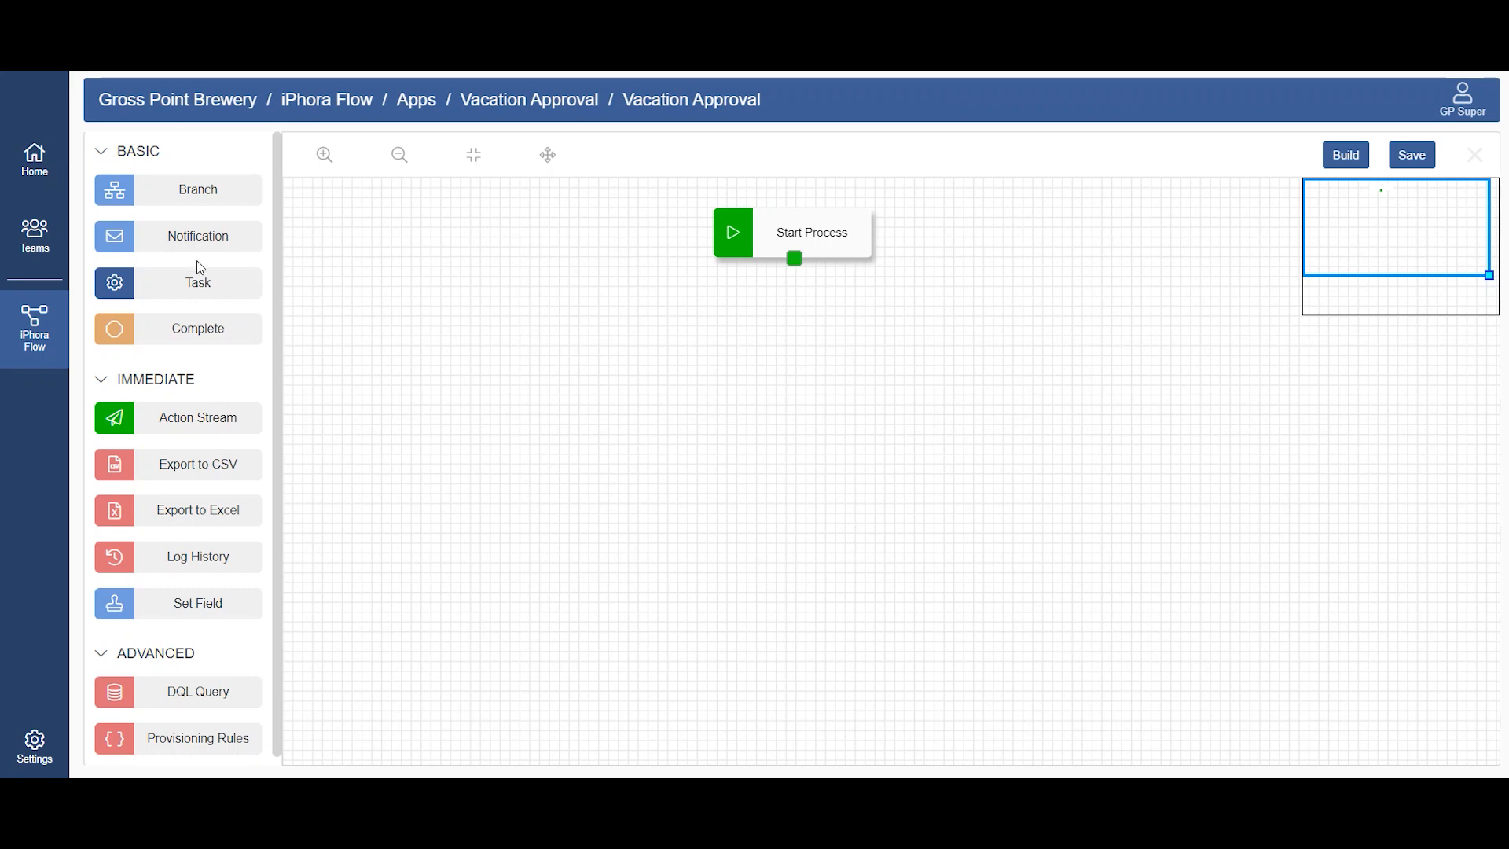
pyautogui.moveTo(194, 283); pyautogui.dragTo(748, 338)
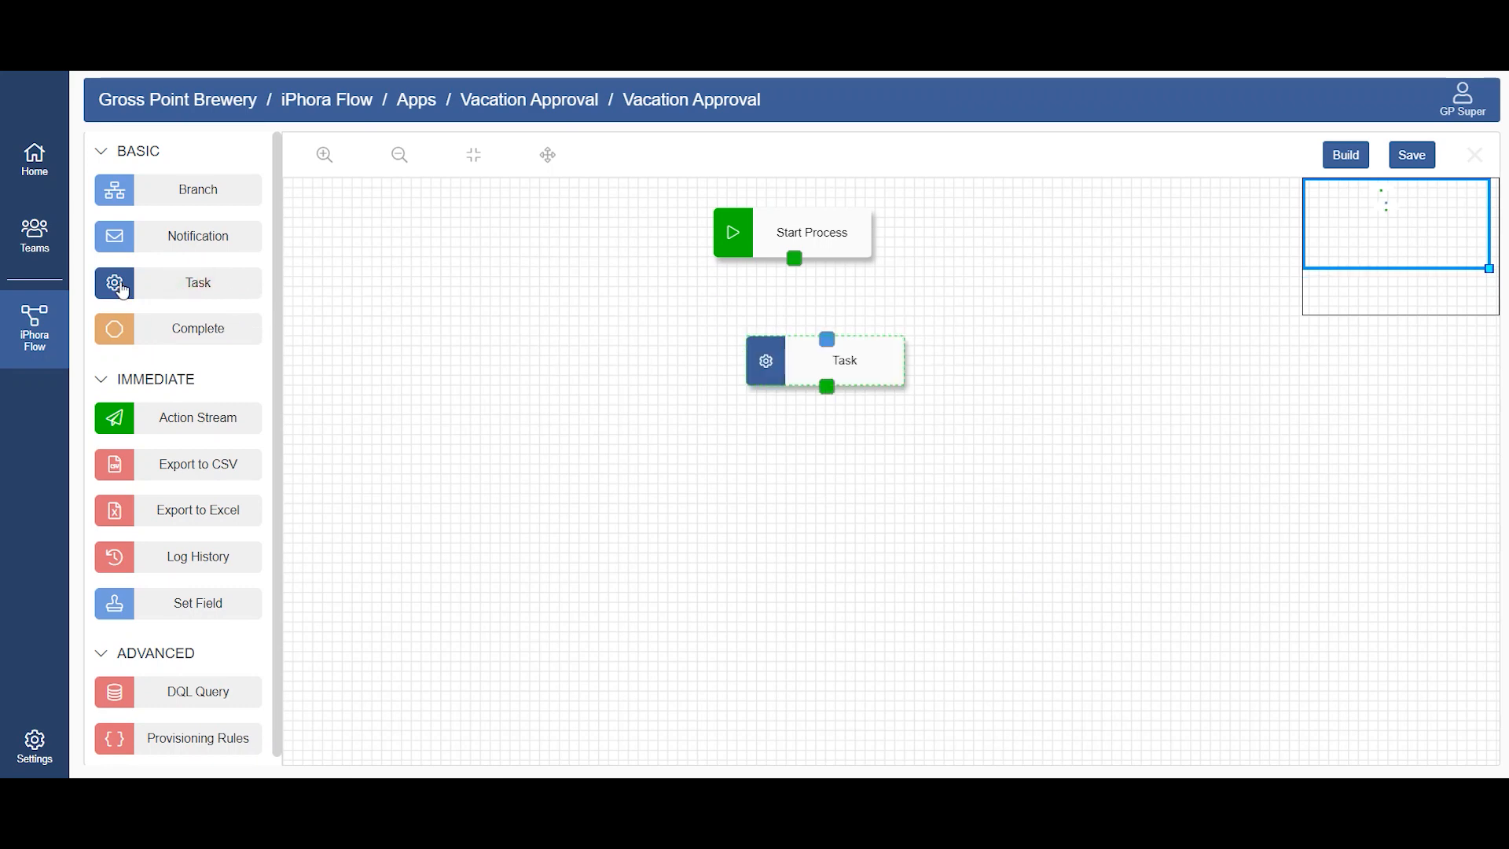
pyautogui.moveTo(229, 283); pyautogui.dragTo(746, 460)
pyautogui.moveTo(191, 283); pyautogui.dragTo(766, 559)
# Step: Open the first task below Start Process and name it "Submit Request", copied from the Notepad notes
pyautogui.doubleClick(853, 360)
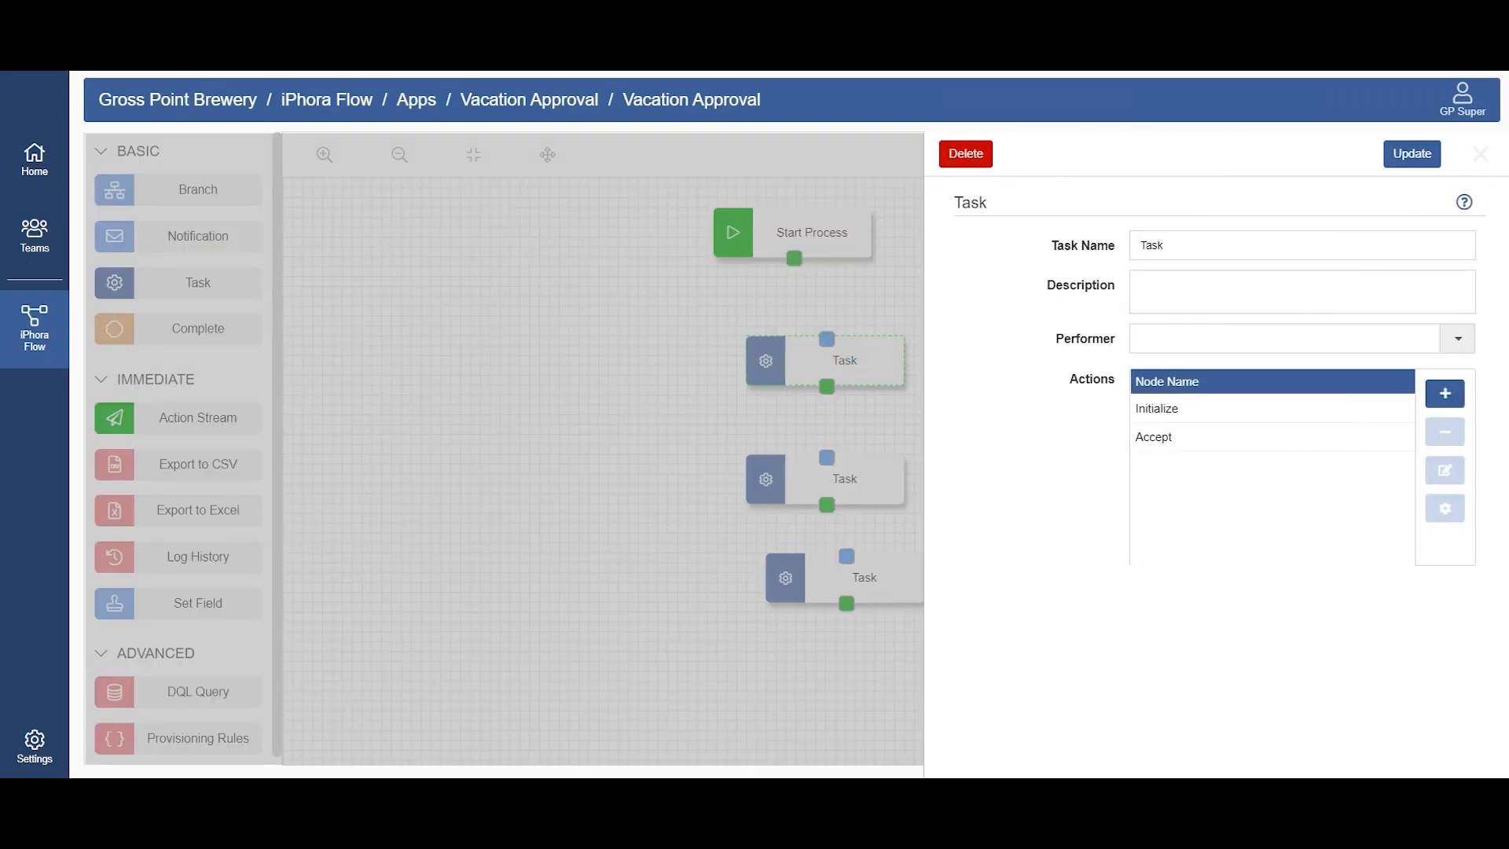
pyautogui.hotkey('alt', 'Tab')
pyautogui.scroll(3, 244, 259)
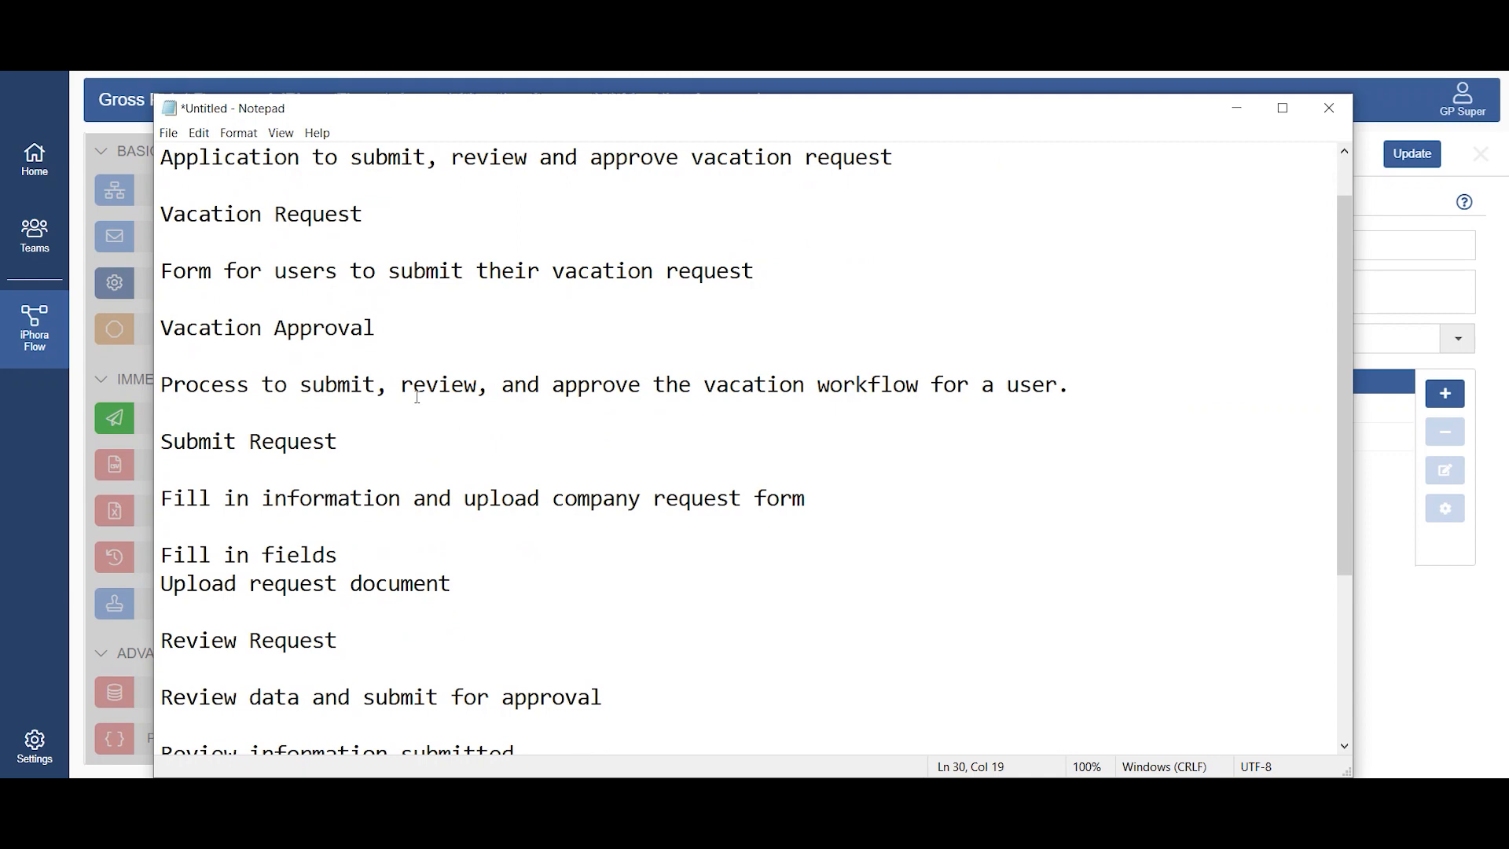
pyautogui.moveTo(364, 443); pyautogui.dragTo(160, 443)
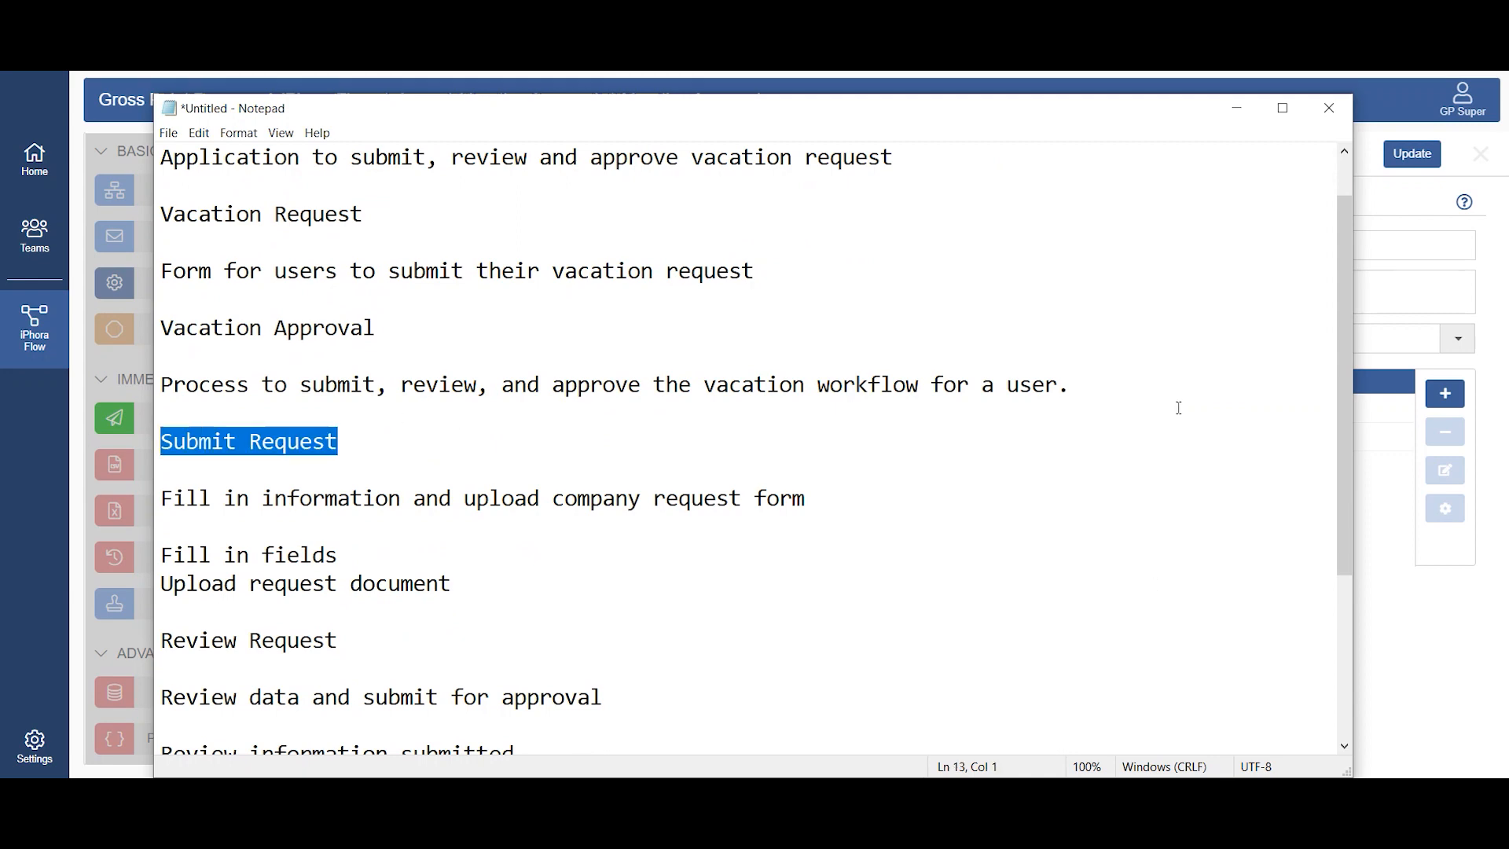
pyautogui.hotkey('alt', 'Tab')
pyautogui.doubleClick(1179, 251)
pyautogui.hotkey('ctrl', 'v')
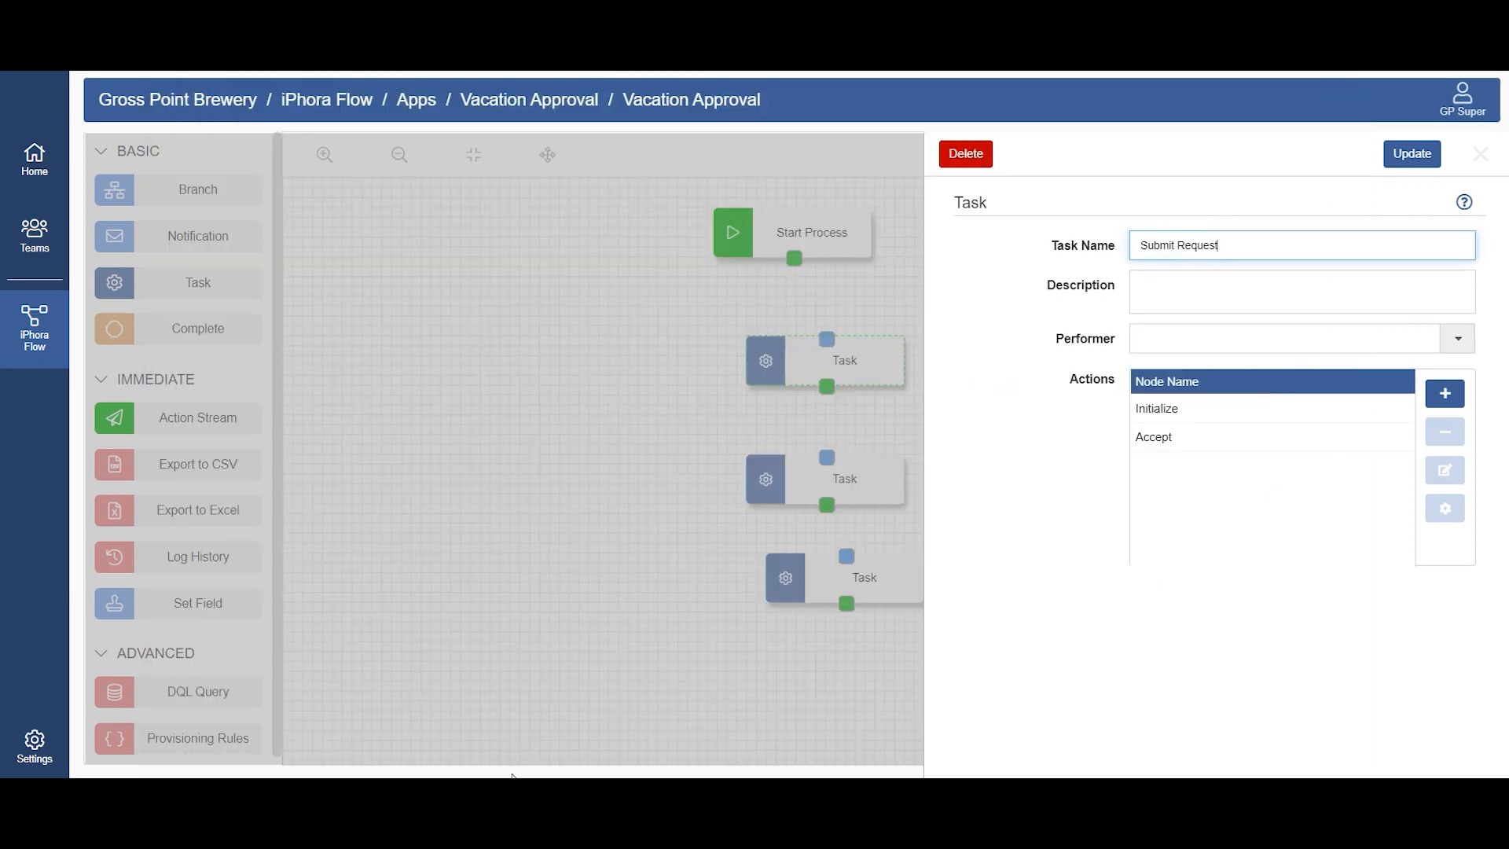
# Step: Copy "Fill in information and upload company request form" from Notepad into the task description without the blank line, and set the performer to Submitter
pyautogui.hotkey('alt', 'Tab')
pyautogui.moveTo(810, 503); pyautogui.dragTo(158, 483)
pyautogui.hotkey('ctrl', 'c')
pyautogui.hotkey('alt', 'Tab')
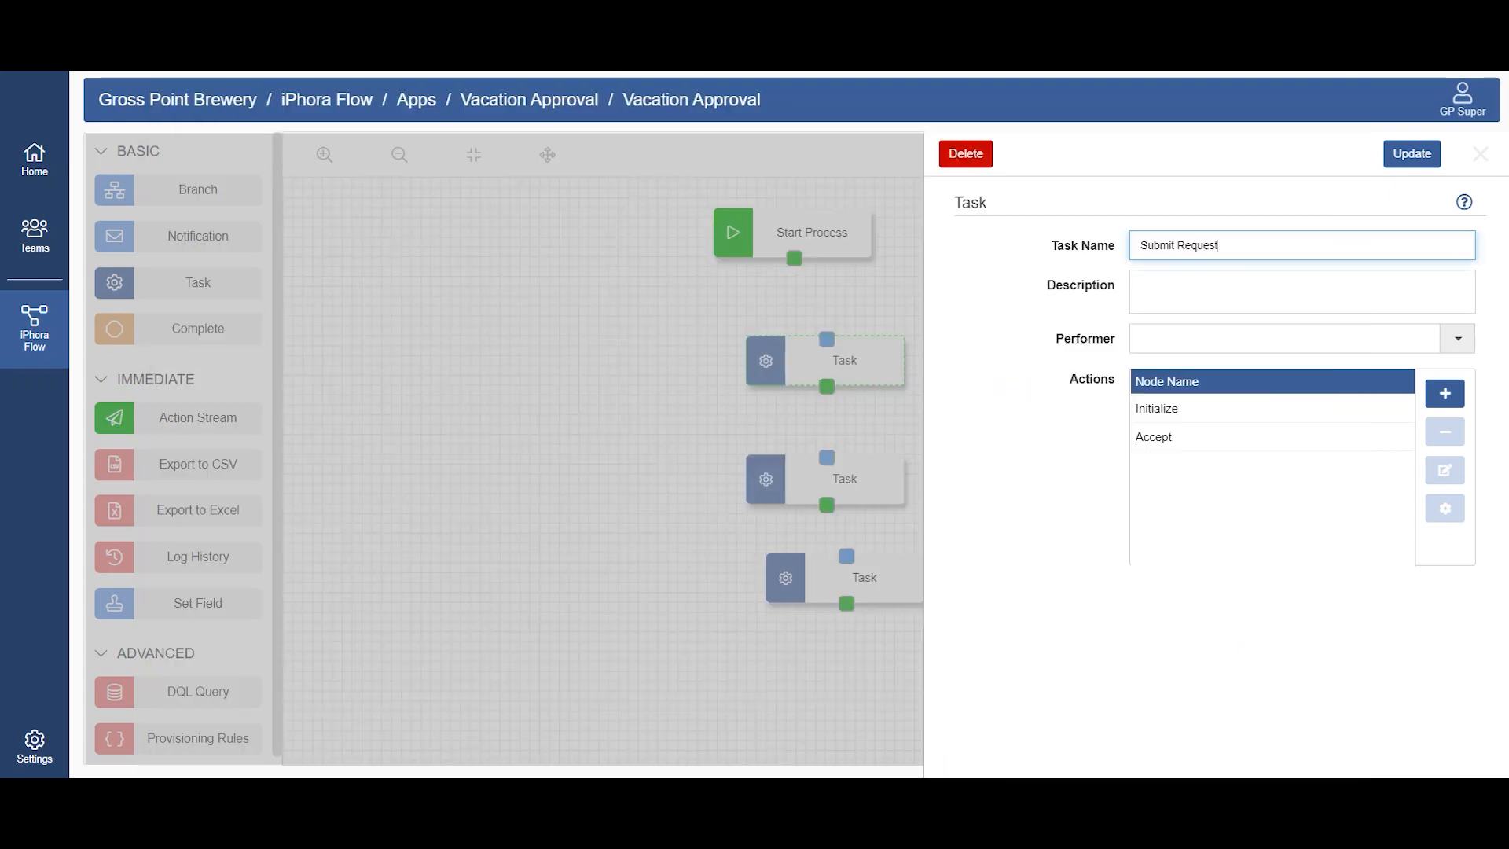
pyautogui.click(1232, 287)
pyautogui.hotkey('ctrl', 'v')
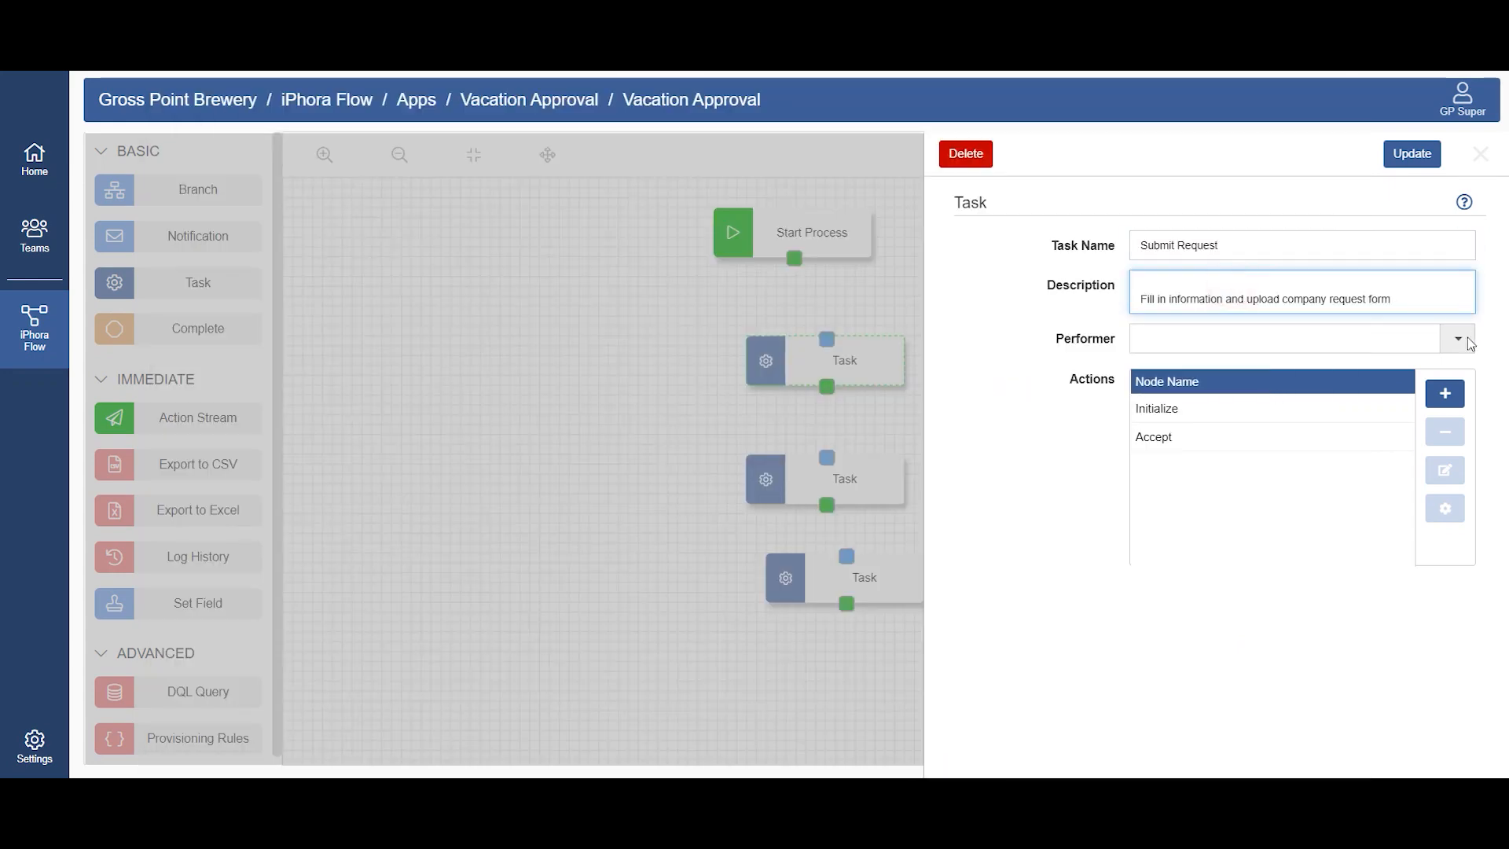
pyautogui.click(1141, 299)
pyautogui.press('BackSpace')
pyautogui.click(1458, 343)
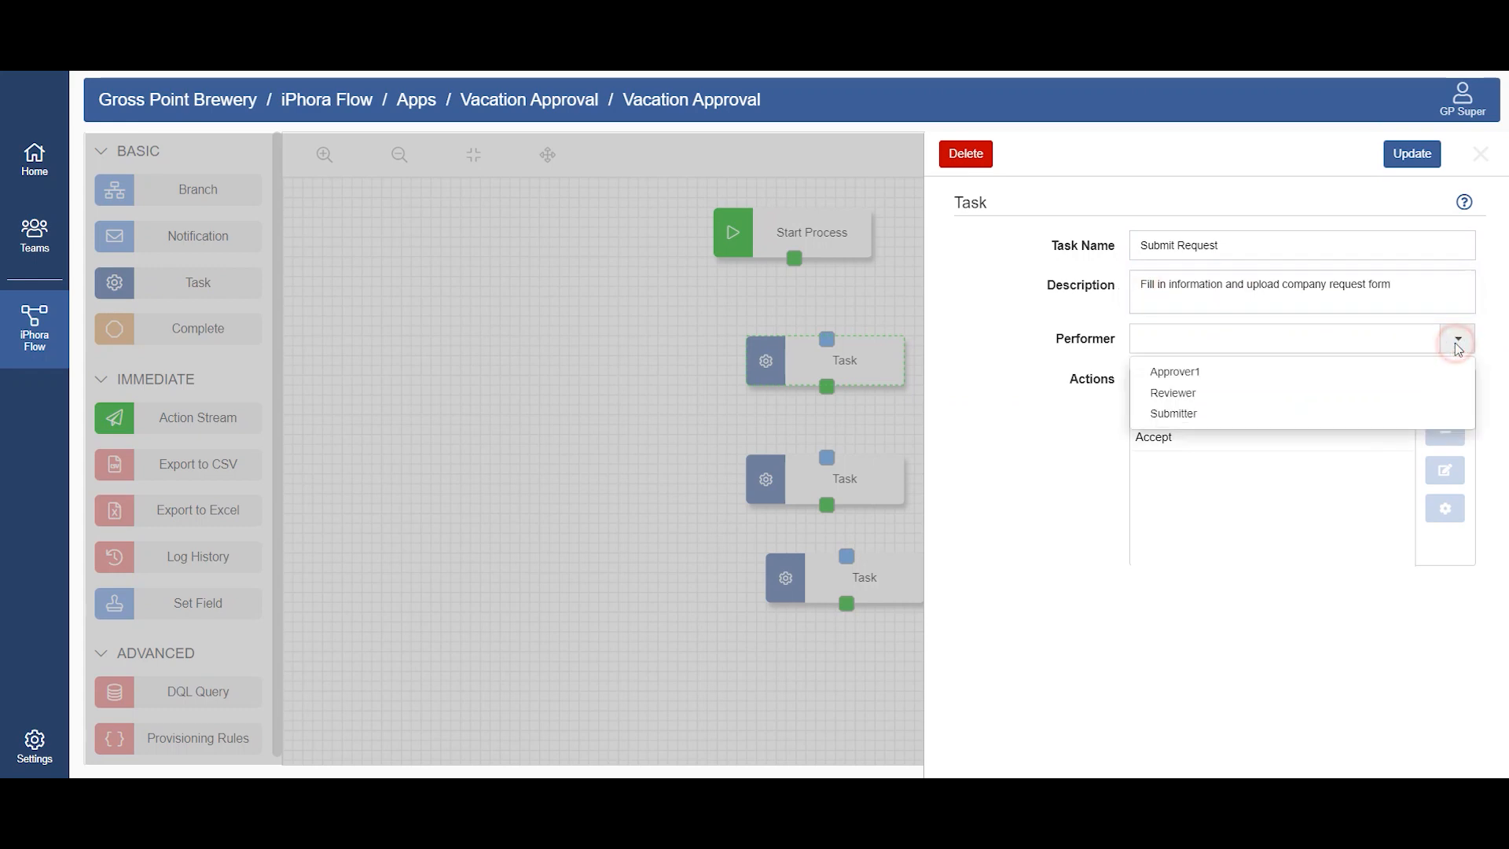
pyautogui.click(1182, 408)
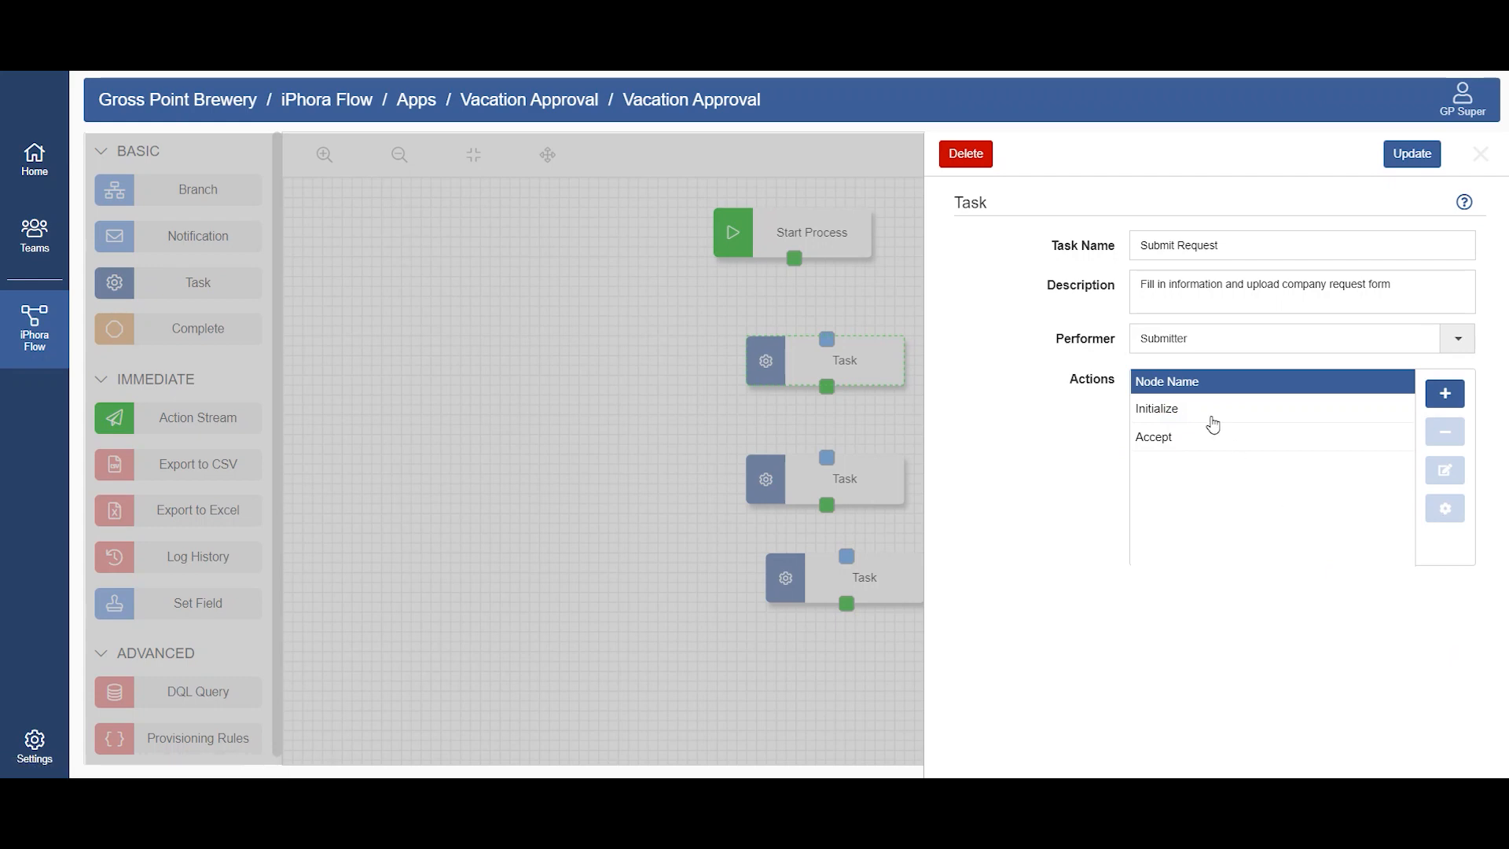
# Step: Open the subtasks of the Initialize action and add the subtask "Fill in fields" copied from Notepad
pyautogui.click(1334, 413)
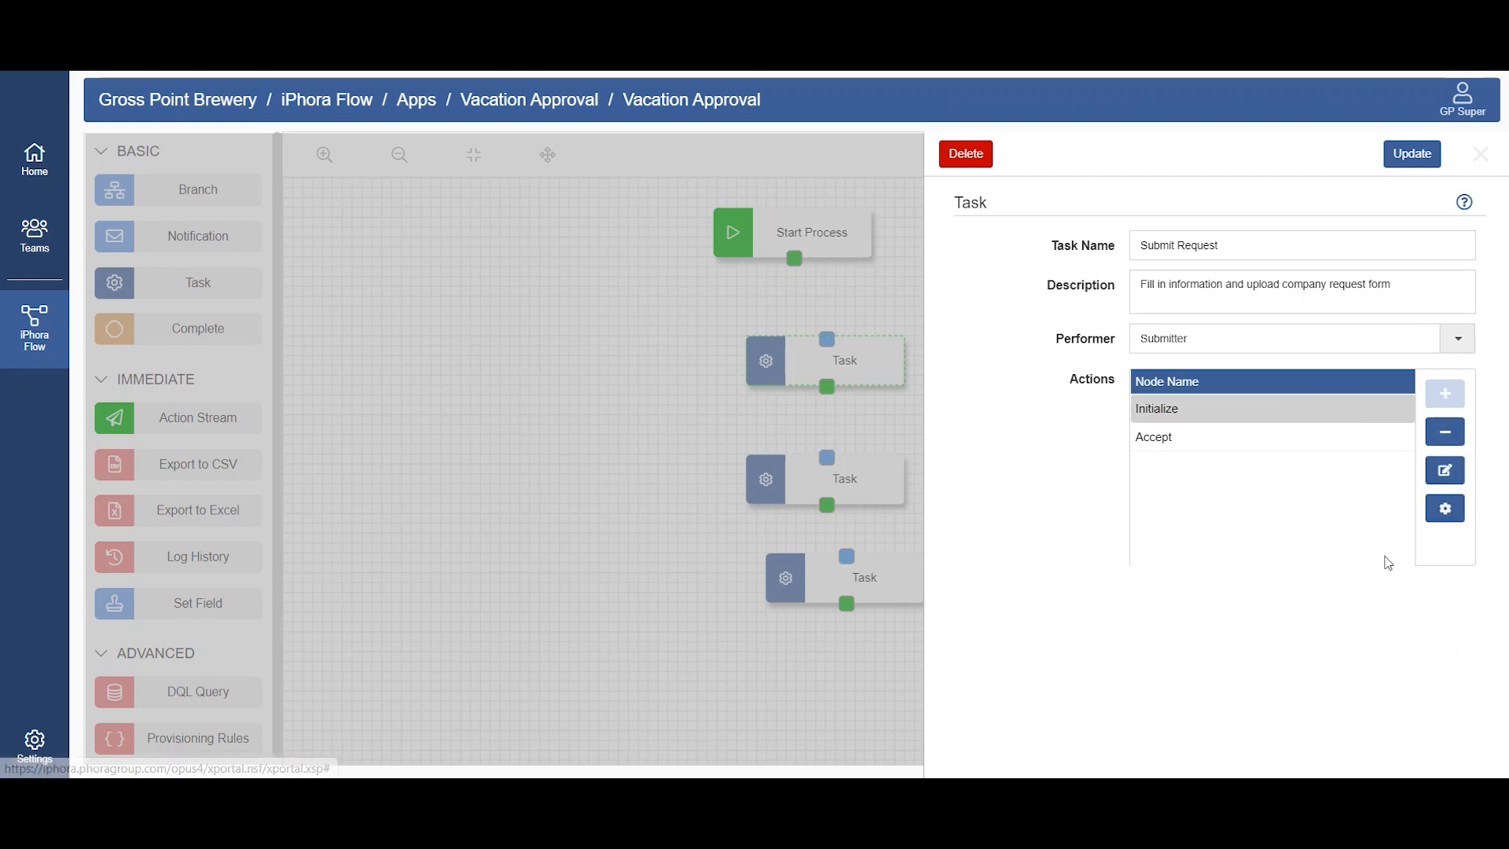
pyautogui.click(1451, 508)
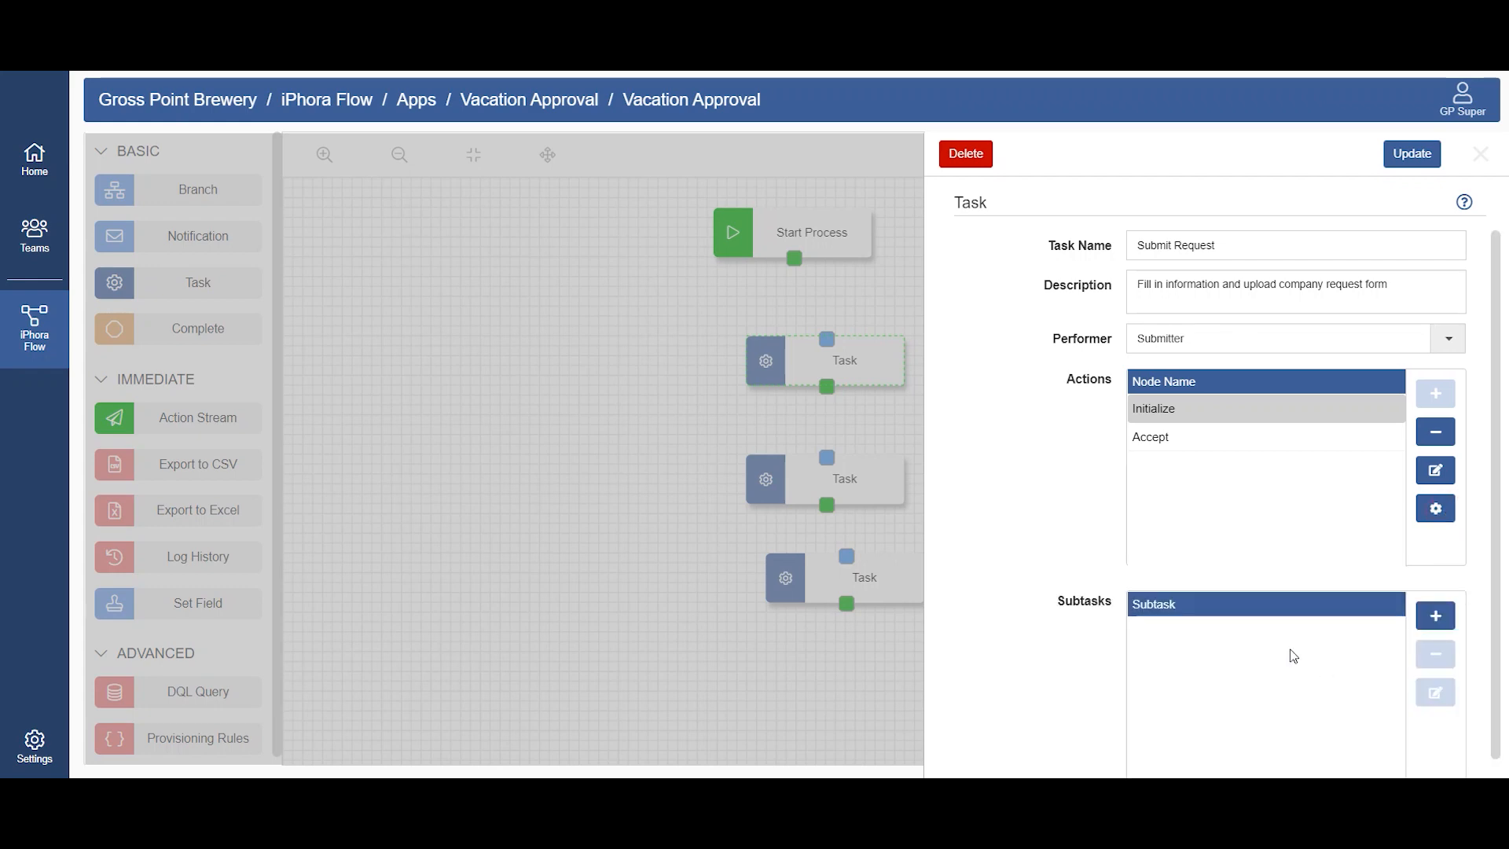
pyautogui.click(1435, 618)
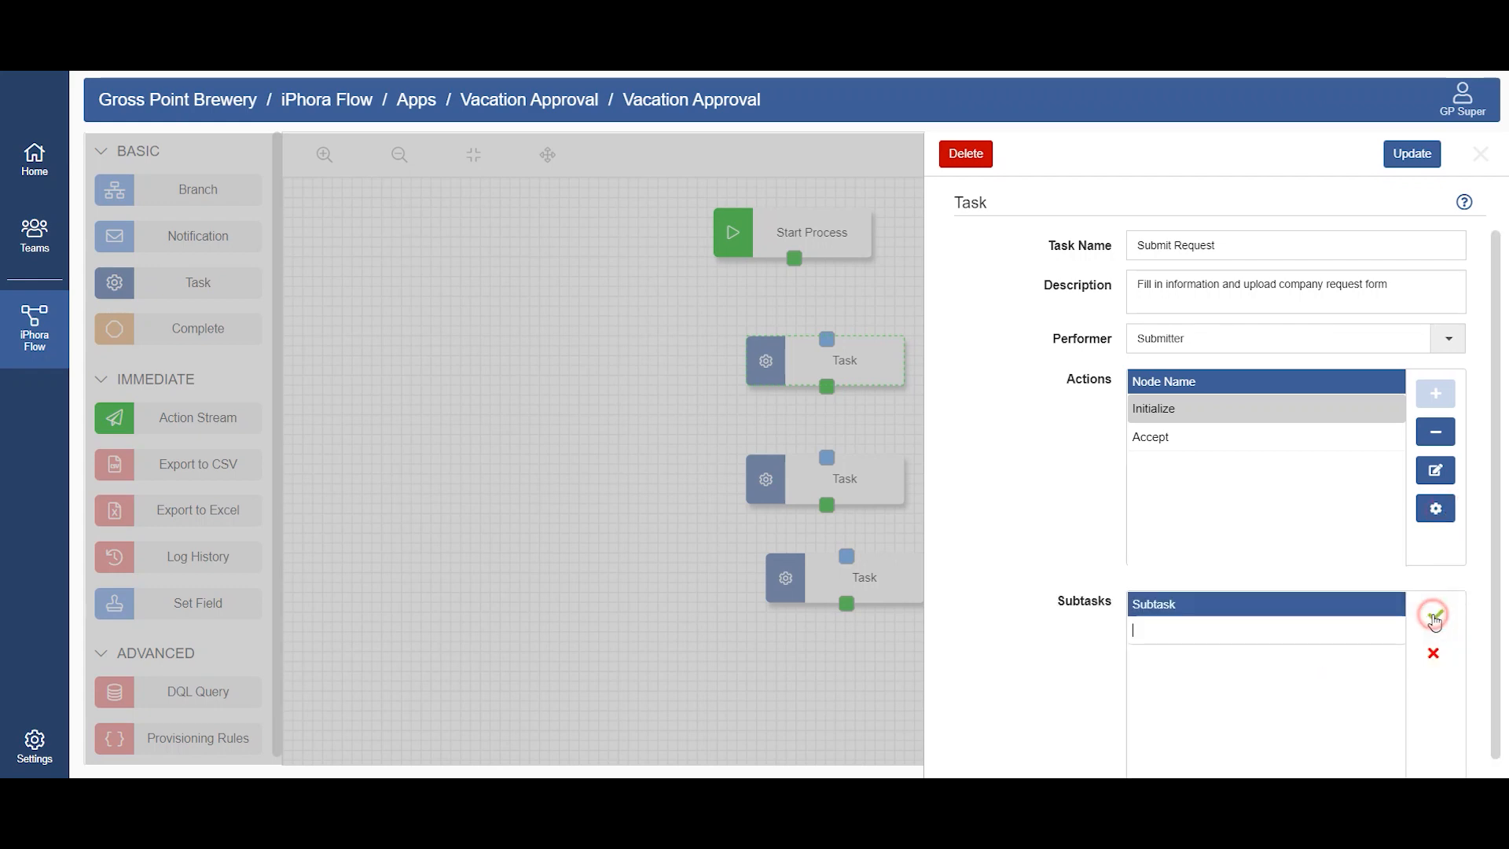
pyautogui.hotkey('alt', 'Tab')
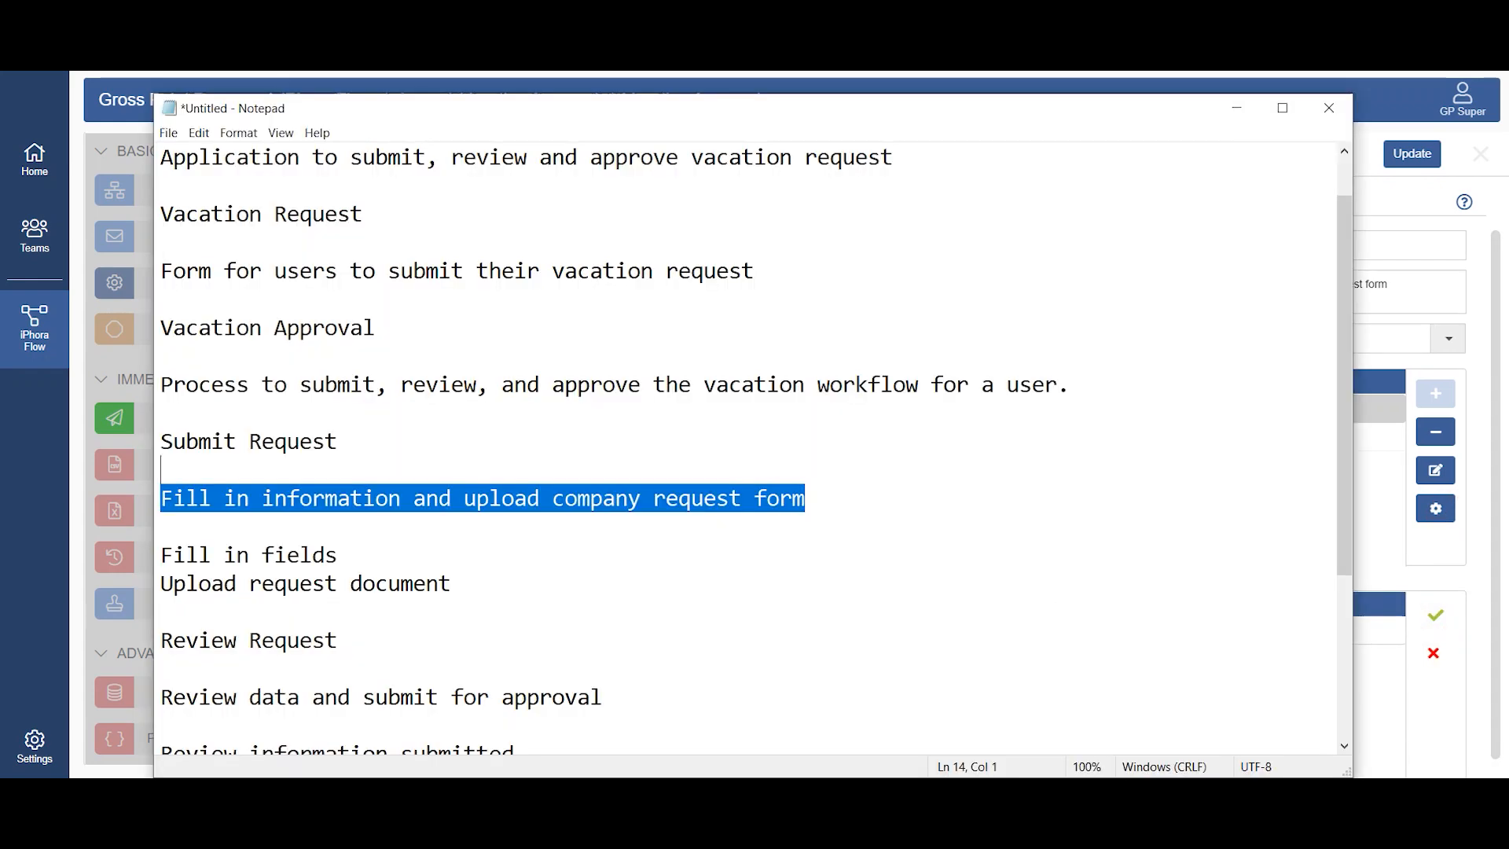
pyautogui.tripleClick(355, 542)
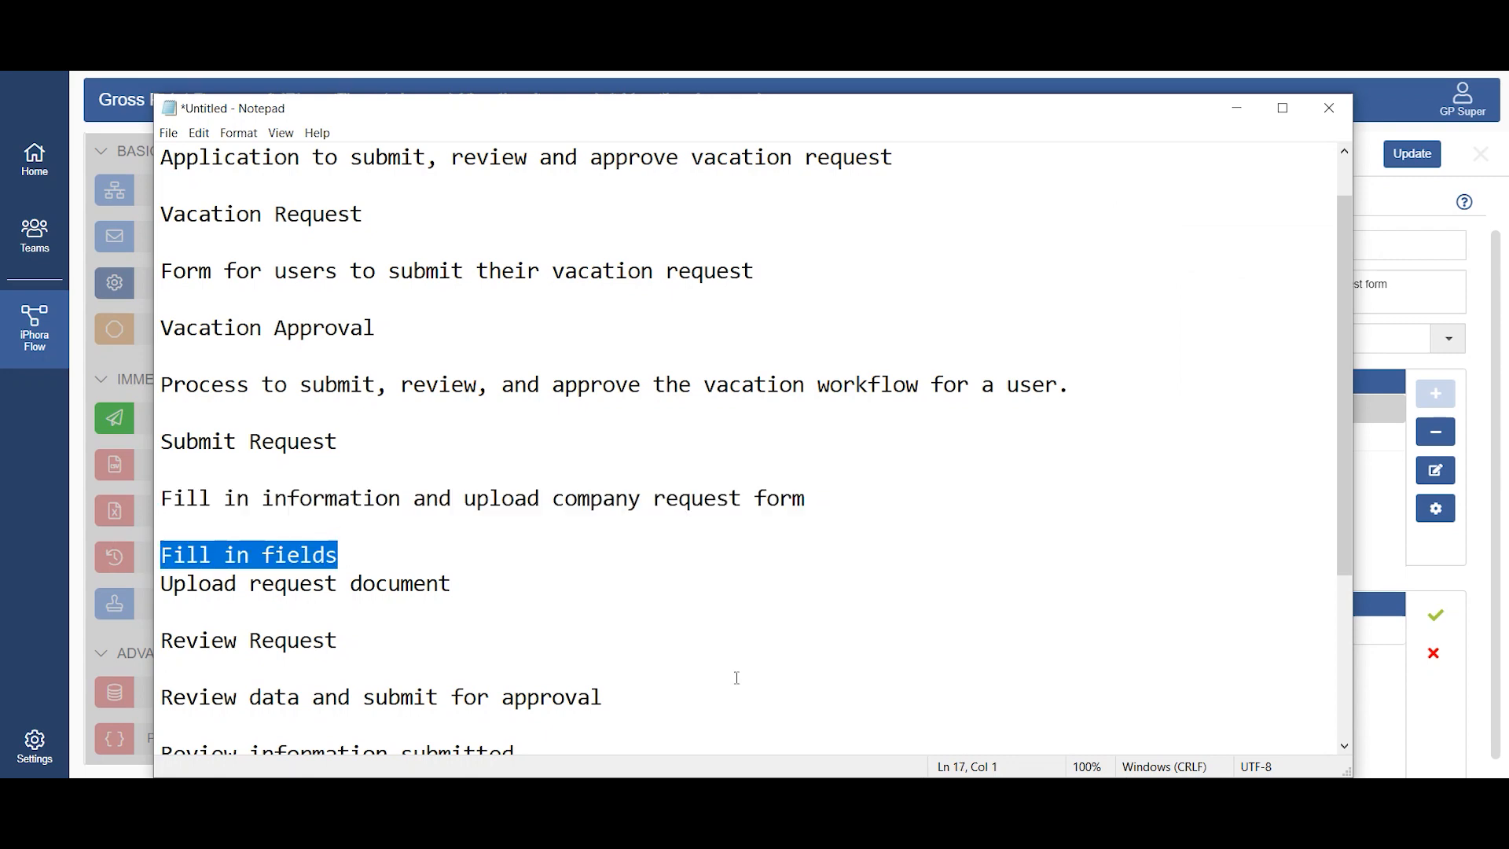
pyautogui.hotkey('ctrl', 'c')
pyautogui.hotkey('alt', 'Tab')
pyautogui.hotkey('ctrl', 'v')
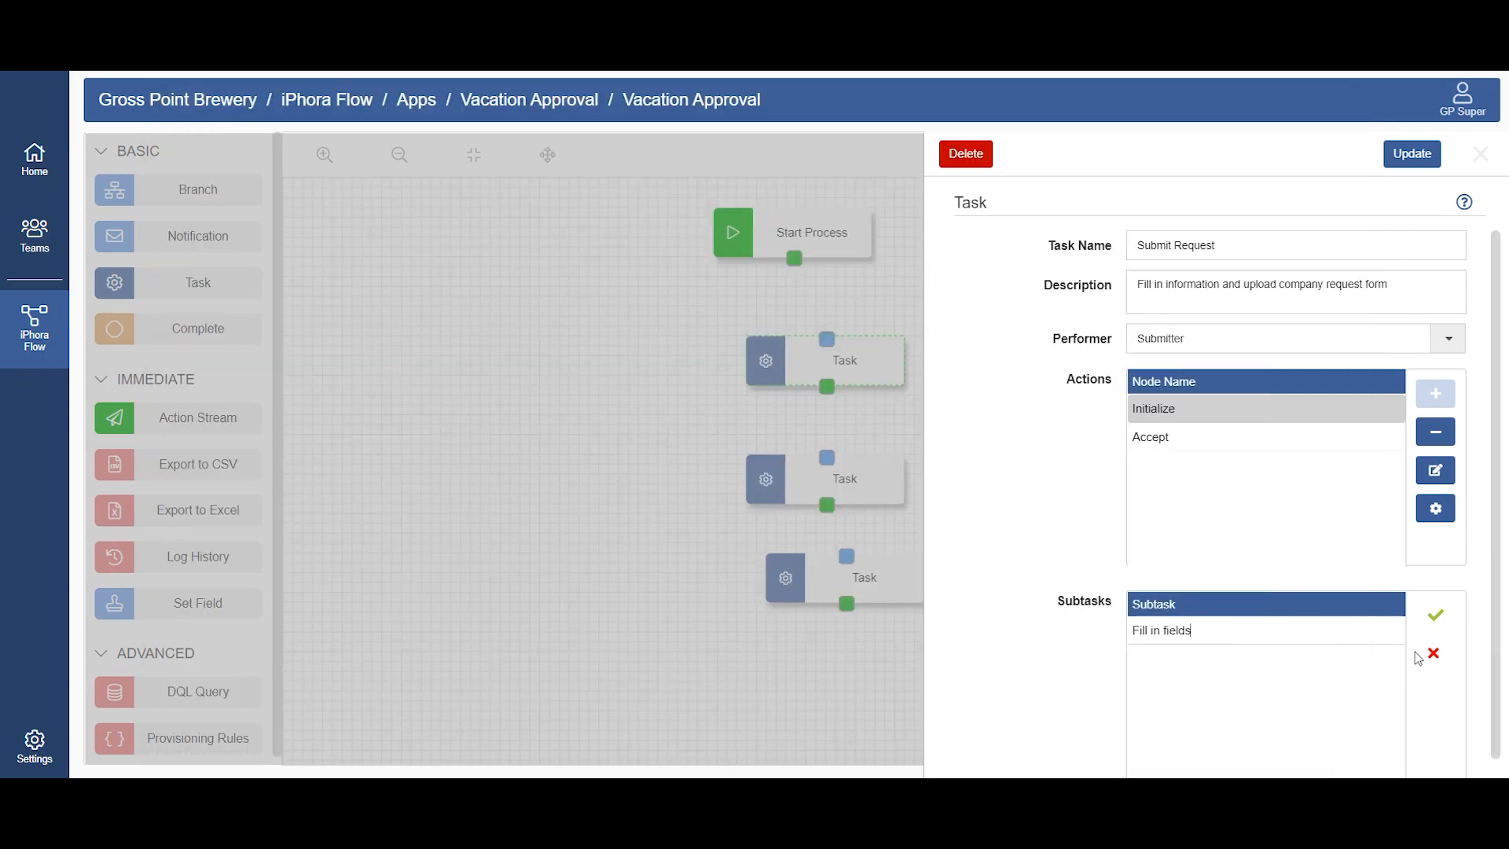
pyautogui.click(1437, 616)
# Step: Add a second Initialize subtask "pload request document" copied from Notepad, and update the Submit Request task
pyautogui.click(1435, 616)
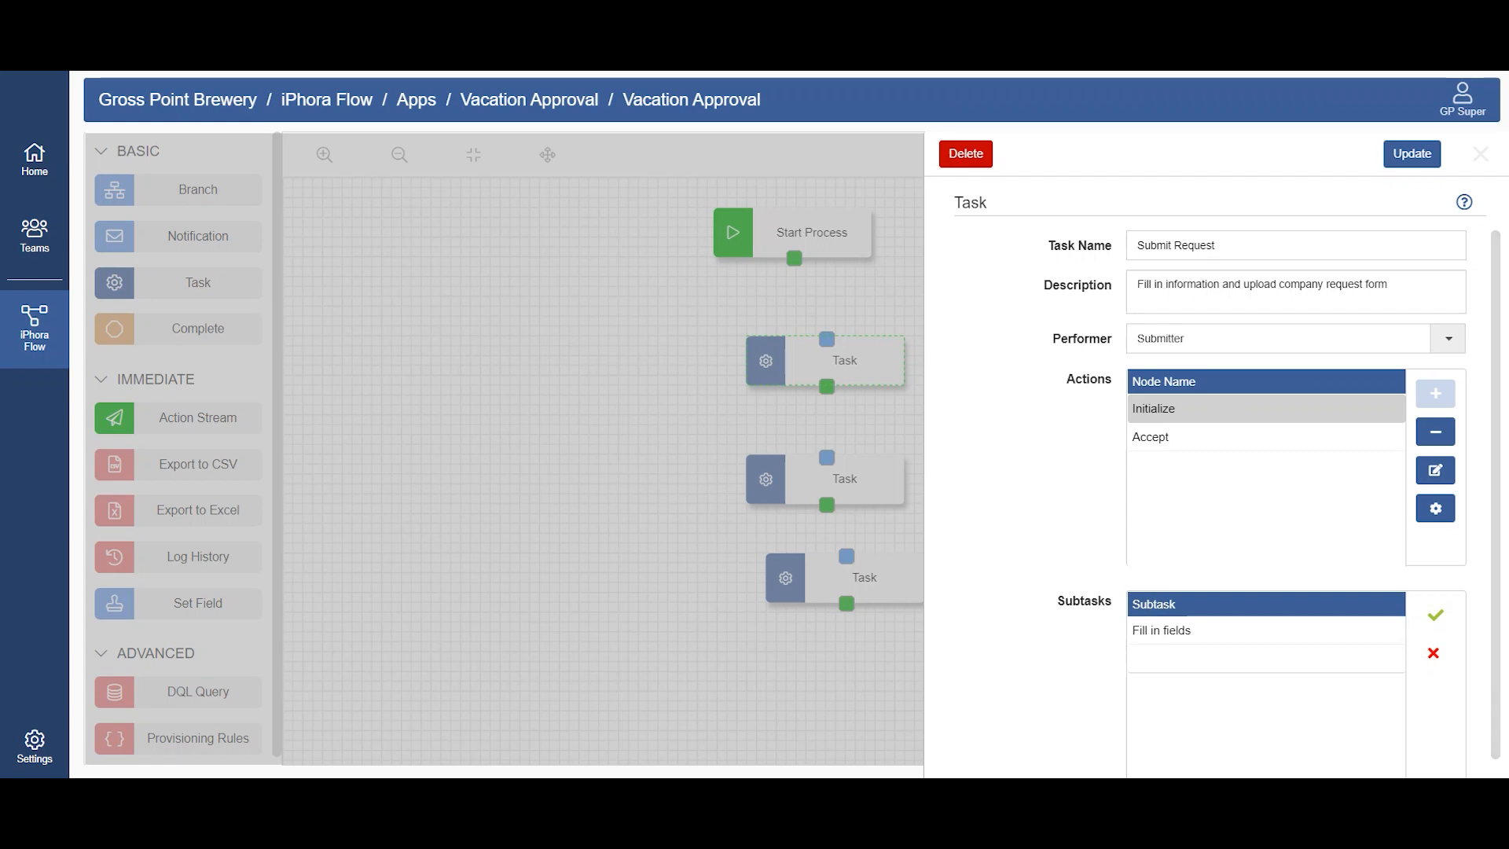
pyautogui.hotkey('alt', 'Tab')
pyautogui.moveTo(467, 588); pyautogui.dragTo(173, 585)
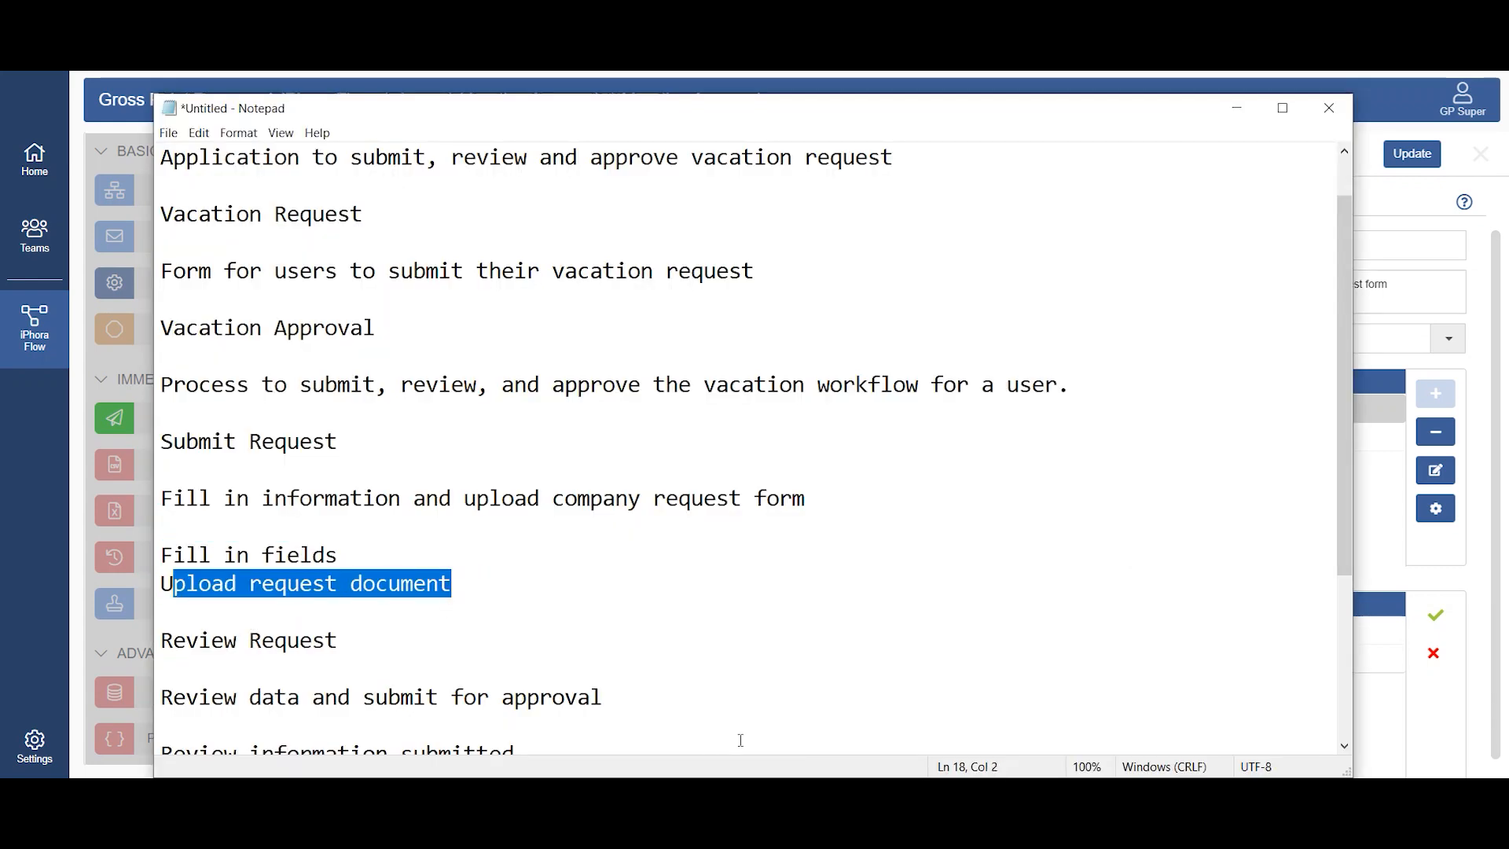
pyautogui.hotkey('alt', 'Tab')
pyautogui.click(1327, 654)
pyautogui.hotkey('ctrl', 'v')
pyautogui.click(1431, 616)
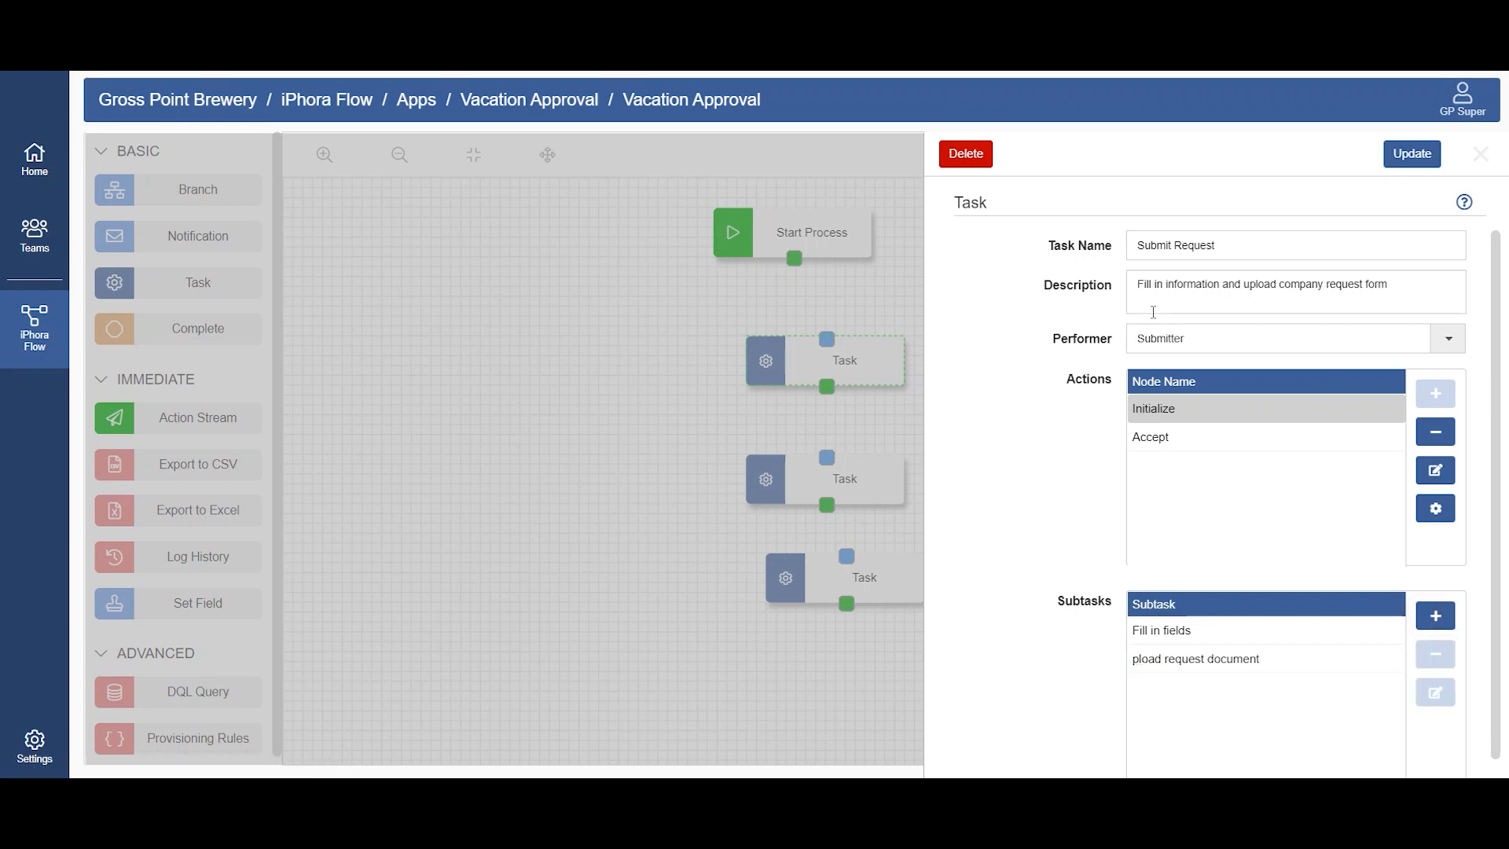
pyautogui.click(1169, 525)
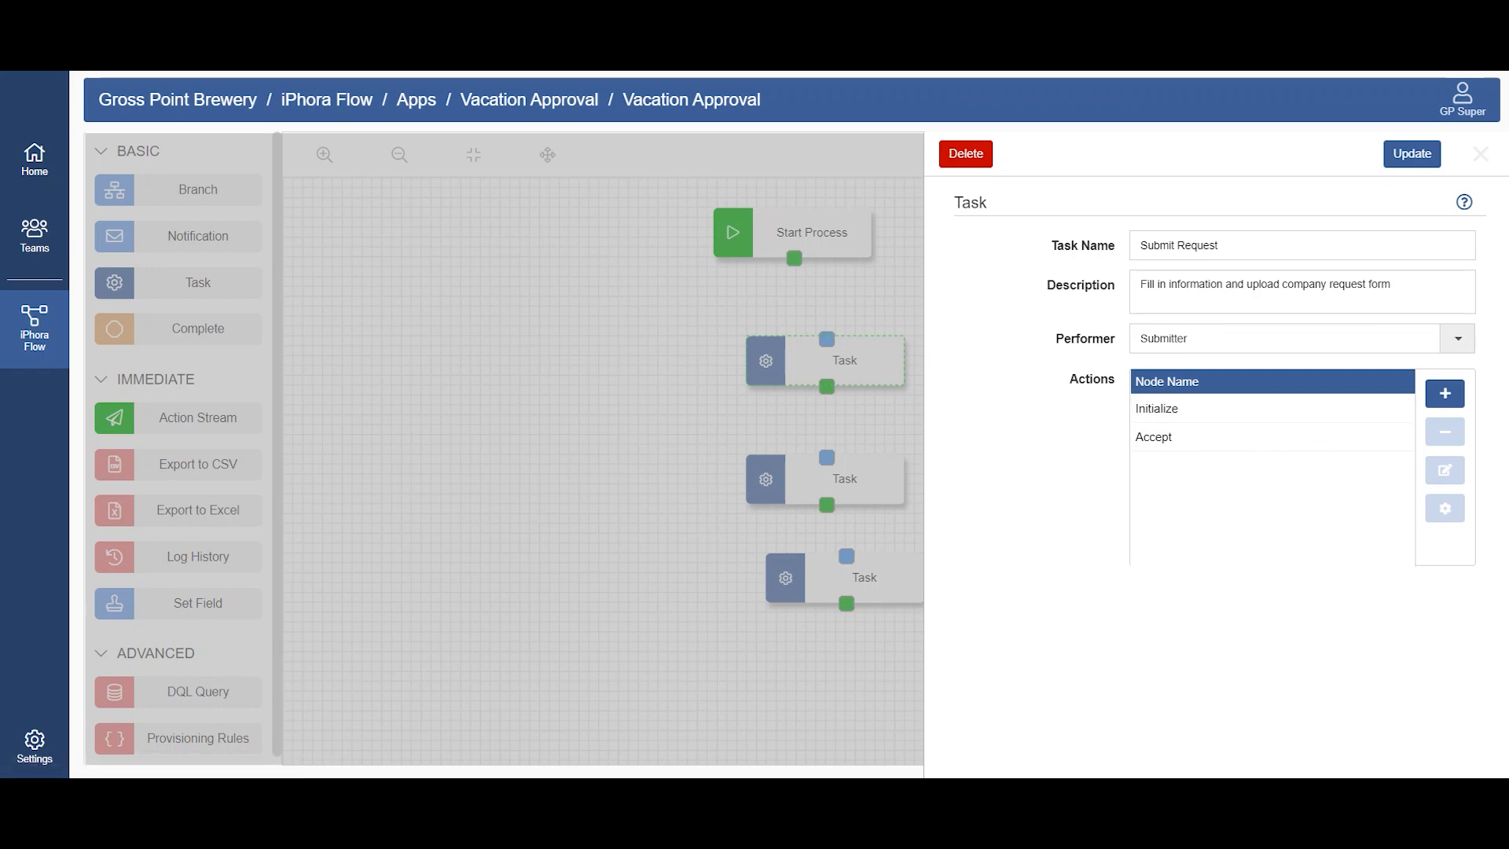
pyautogui.click(1412, 153)
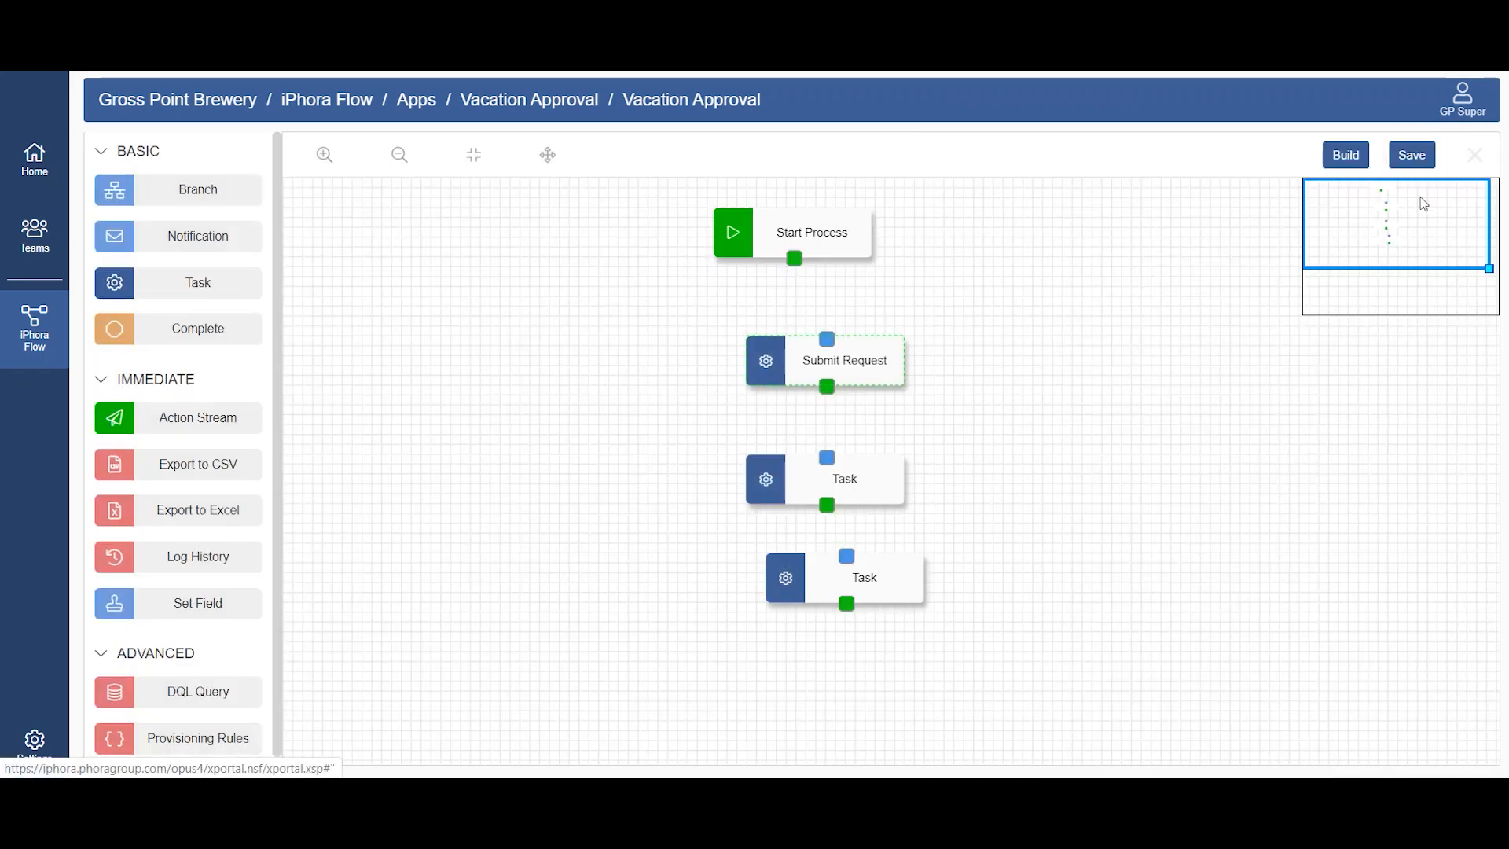
# Step: Open the second task, below Submit Request, and name it "Review Request", copied from the Notepad notes
pyautogui.click(838, 490)
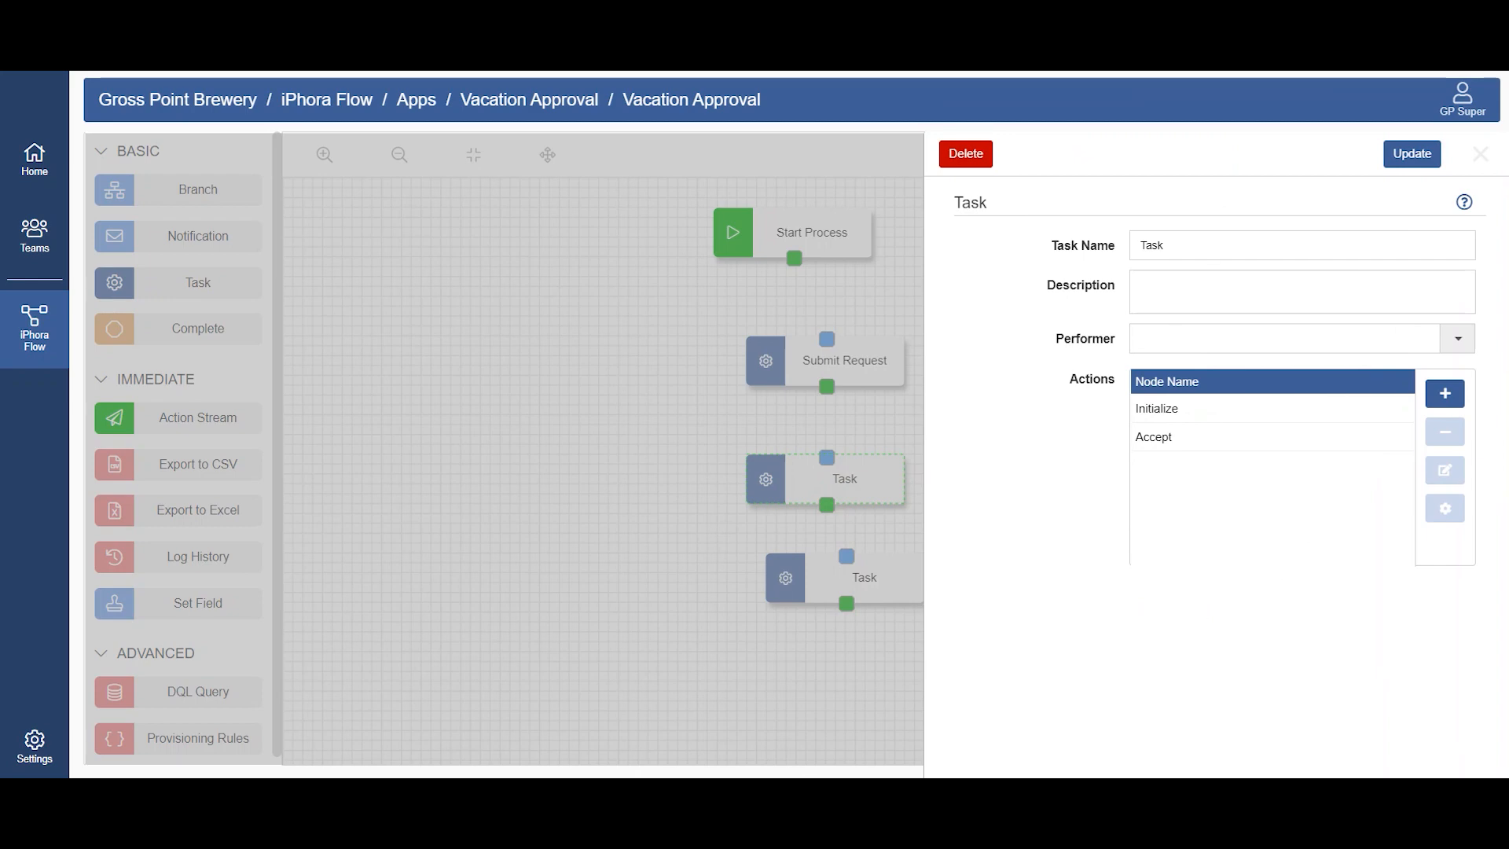
pyautogui.hotkey('alt', 'Tab')
pyautogui.scroll(-2, 526, 598)
pyautogui.click(377, 479)
pyautogui.hotkey('shift', 'Home')
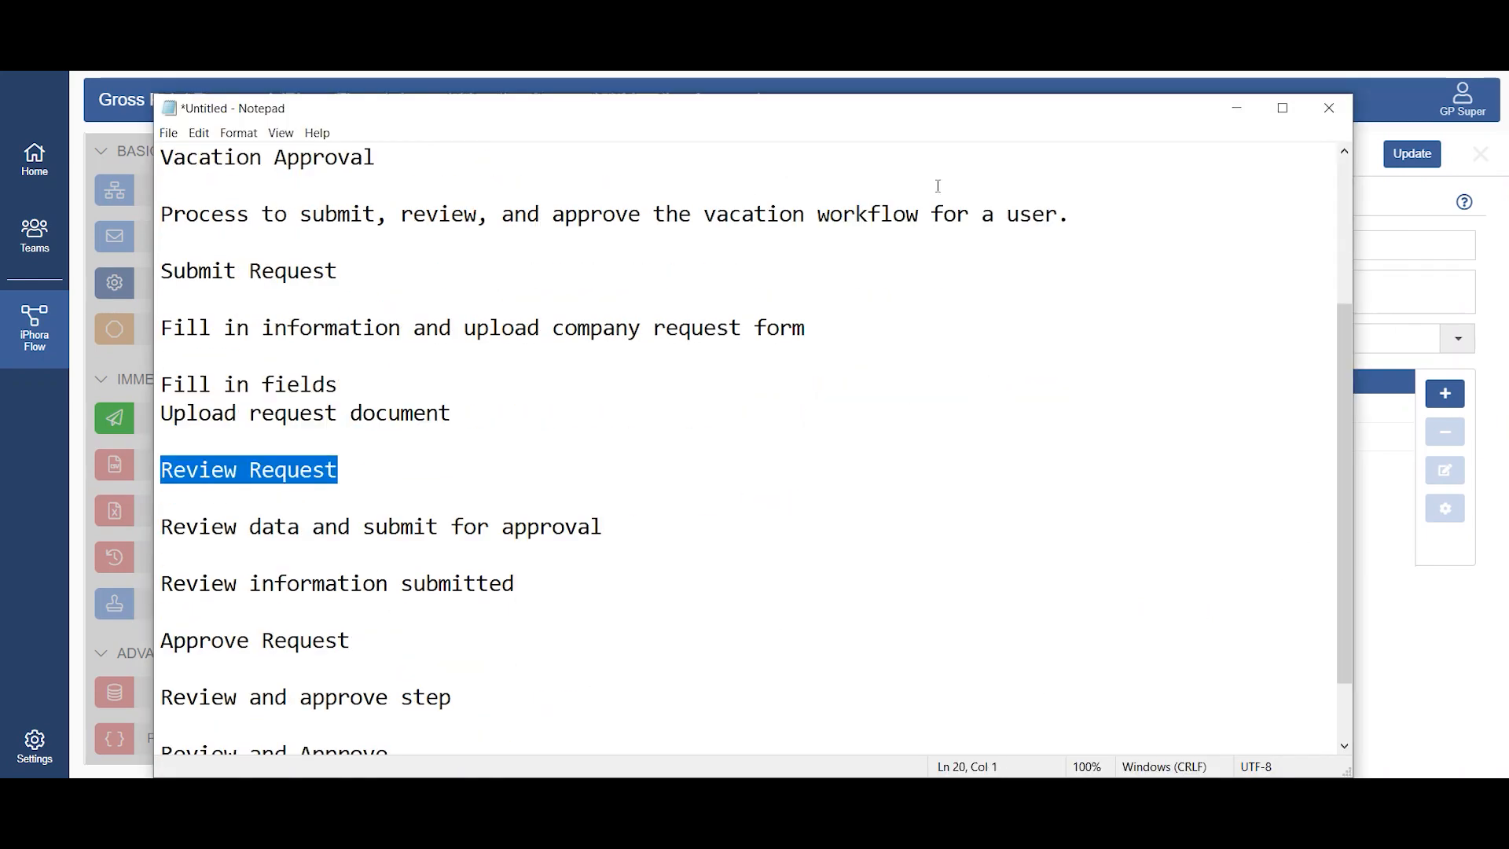
pyautogui.hotkey('alt', 'Tab')
pyautogui.doubleClick(1179, 242)
pyautogui.hotkey('ctrl', 'v')
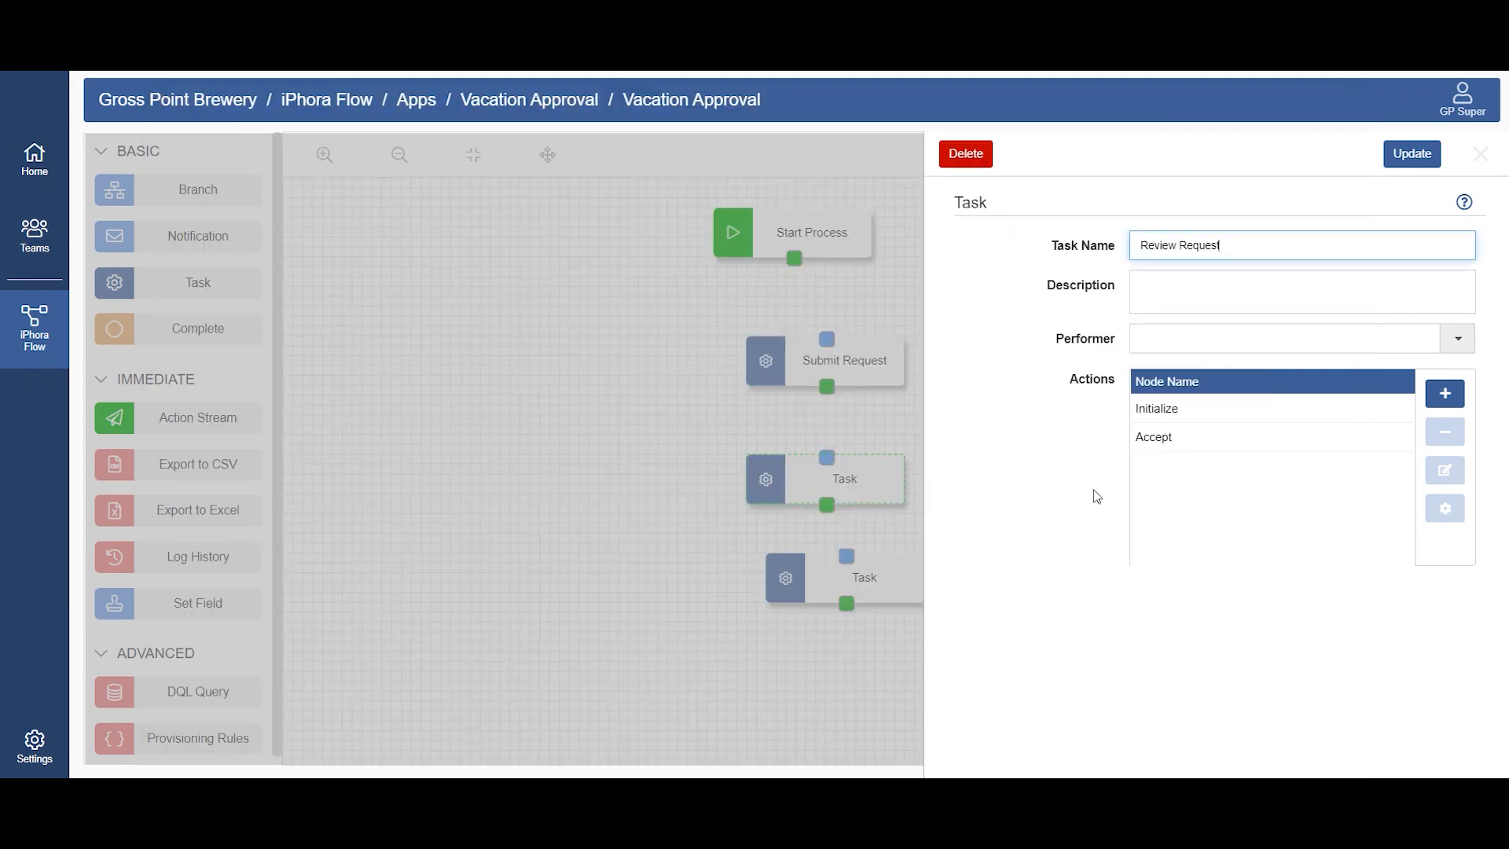
# Step: Copy "Review data and submit for approval" from Notepad into the task description and set the performer to Reviewer
pyautogui.hotkey('alt', 'Tab')
pyautogui.moveTo(604, 528); pyautogui.dragTo(159, 527)
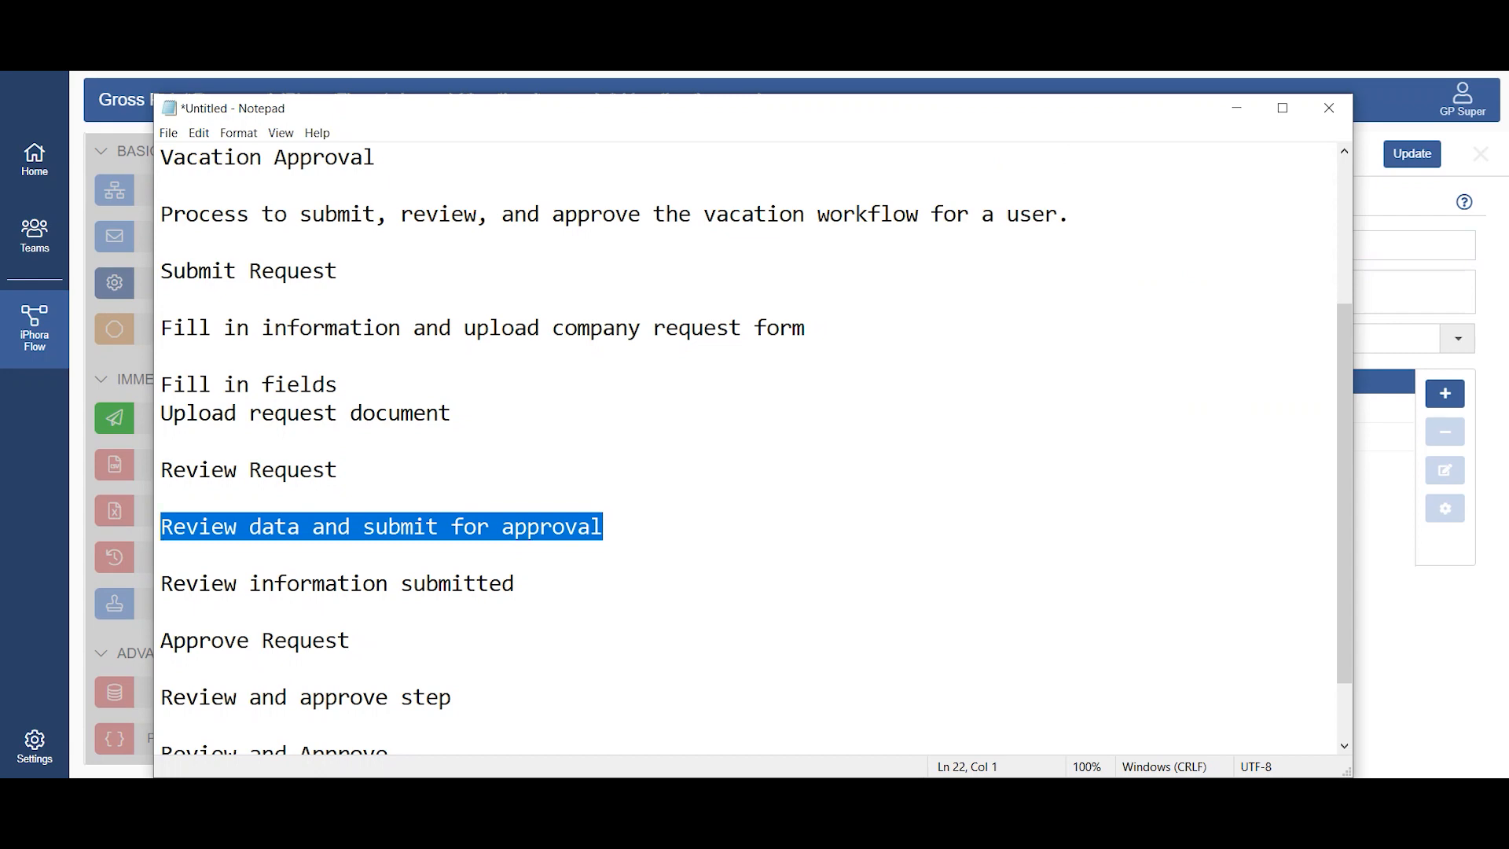
pyautogui.hotkey('alt', 'Tab')
pyautogui.click(1254, 295)
pyautogui.hotkey('ctrl', 'v')
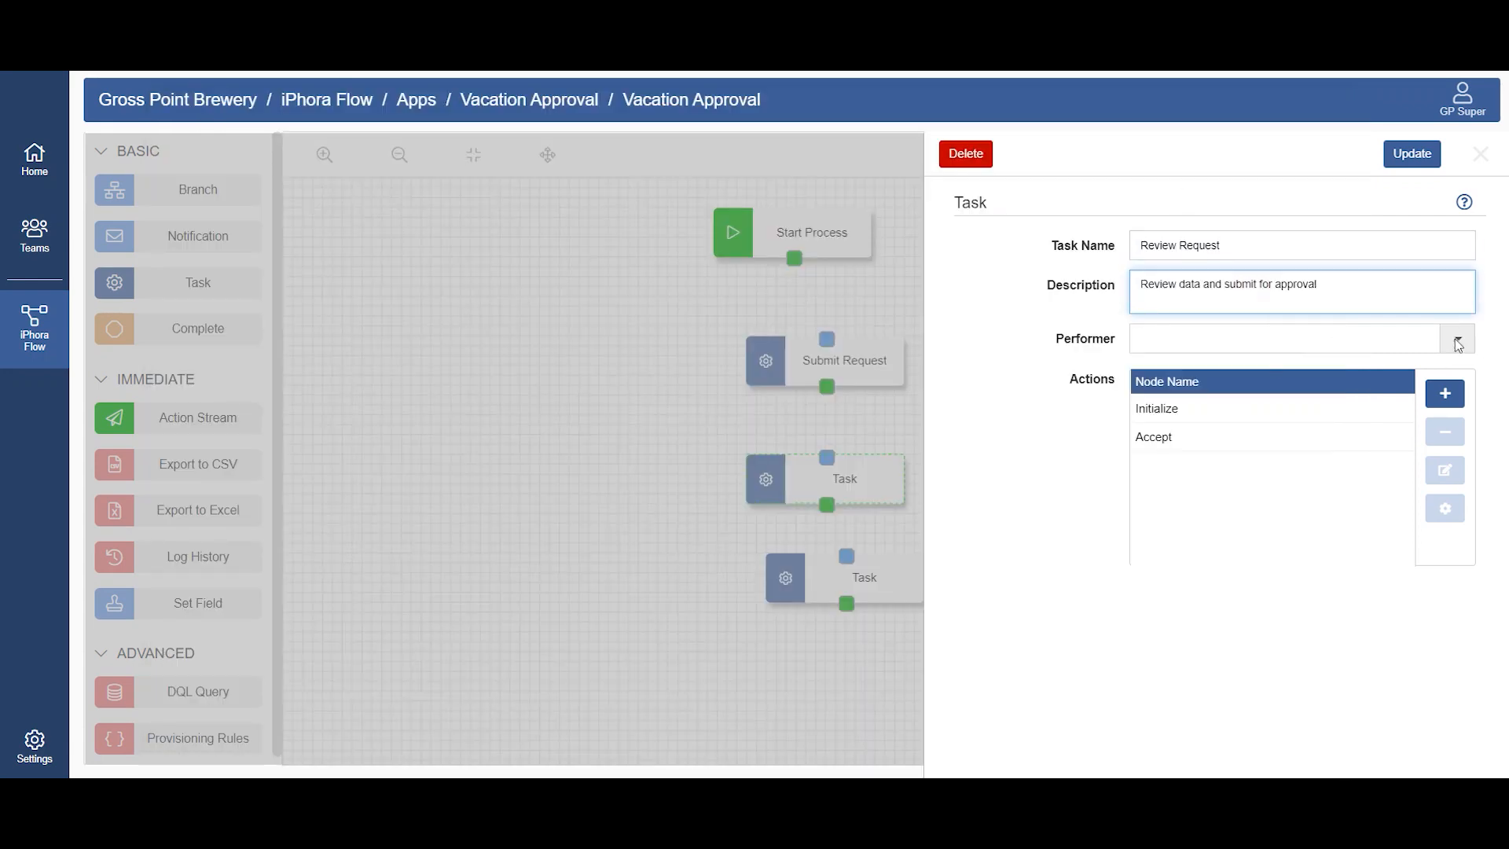
pyautogui.click(1457, 343)
pyautogui.click(1214, 396)
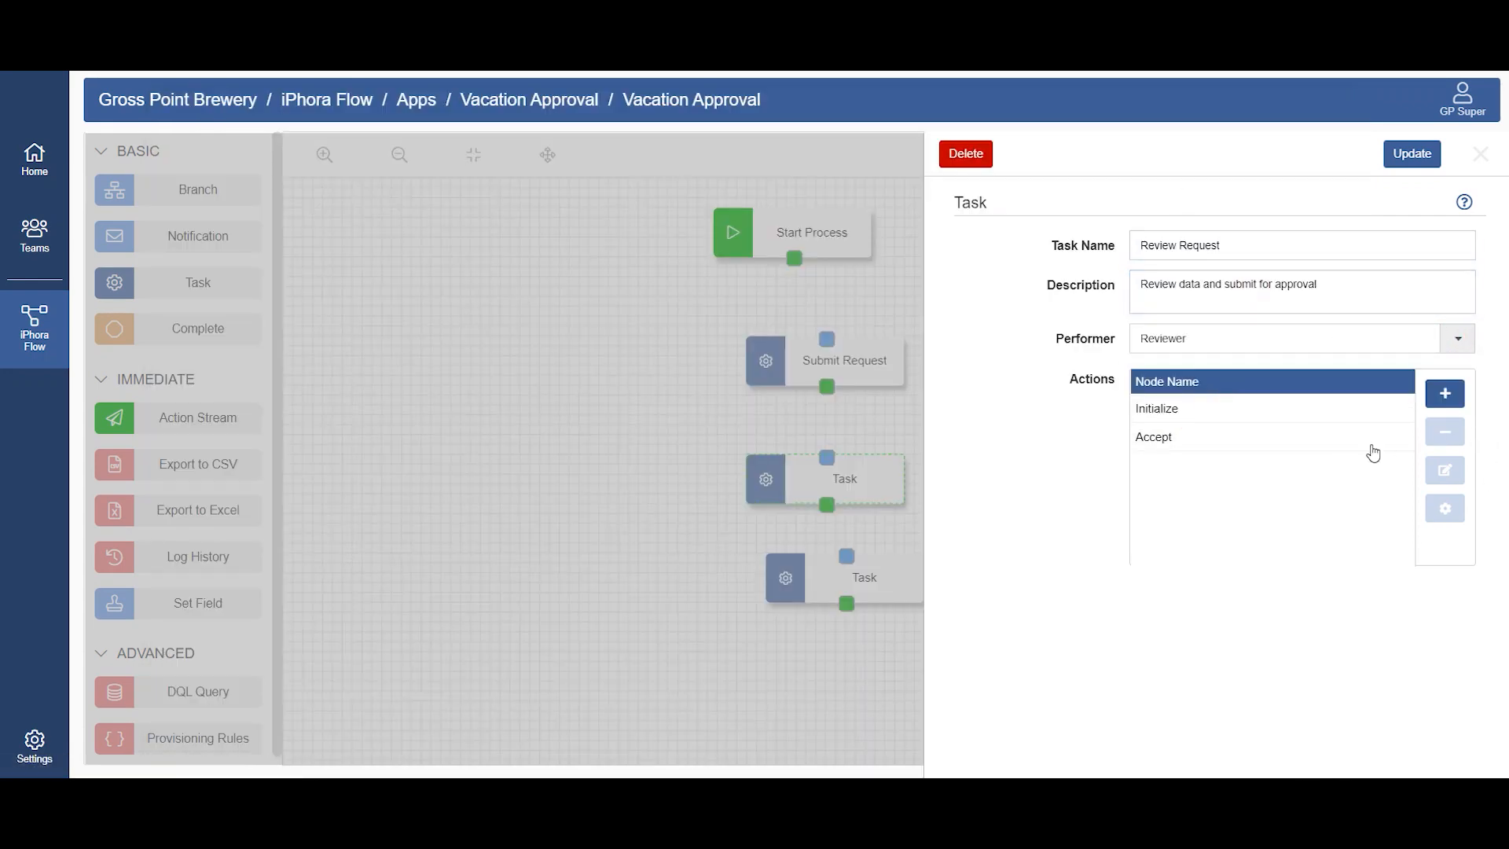
# Step: Open the Initialize action's subtasks and enter a new subtask "Review information submitted" copied from Notepad
pyautogui.click(1273, 409)
pyautogui.click(1445, 511)
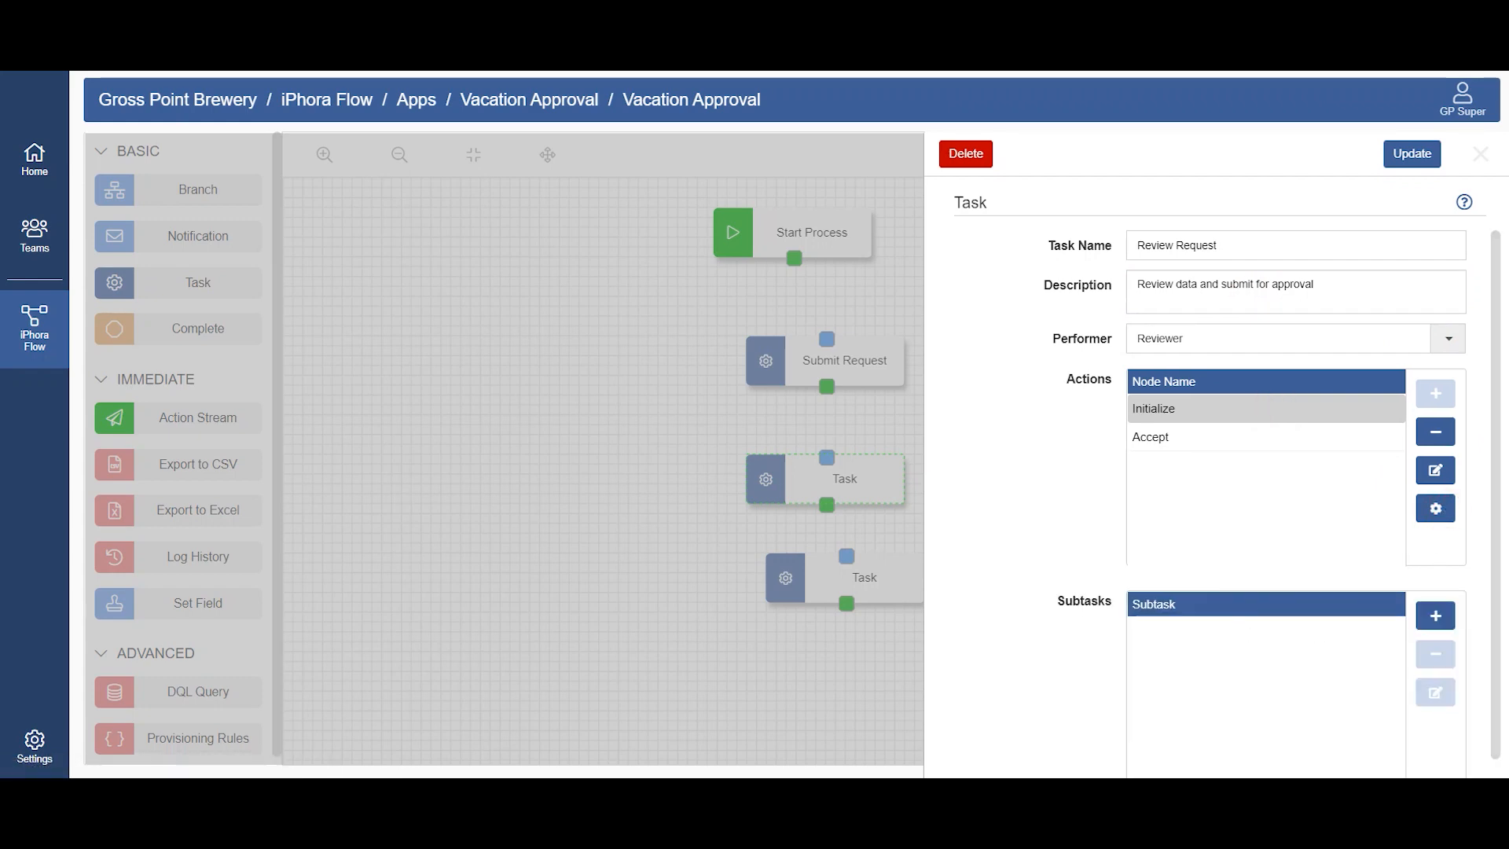
pyautogui.hotkey('alt', 'Tab')
pyautogui.click(530, 584)
pyautogui.hotkey('shift', 'Home')
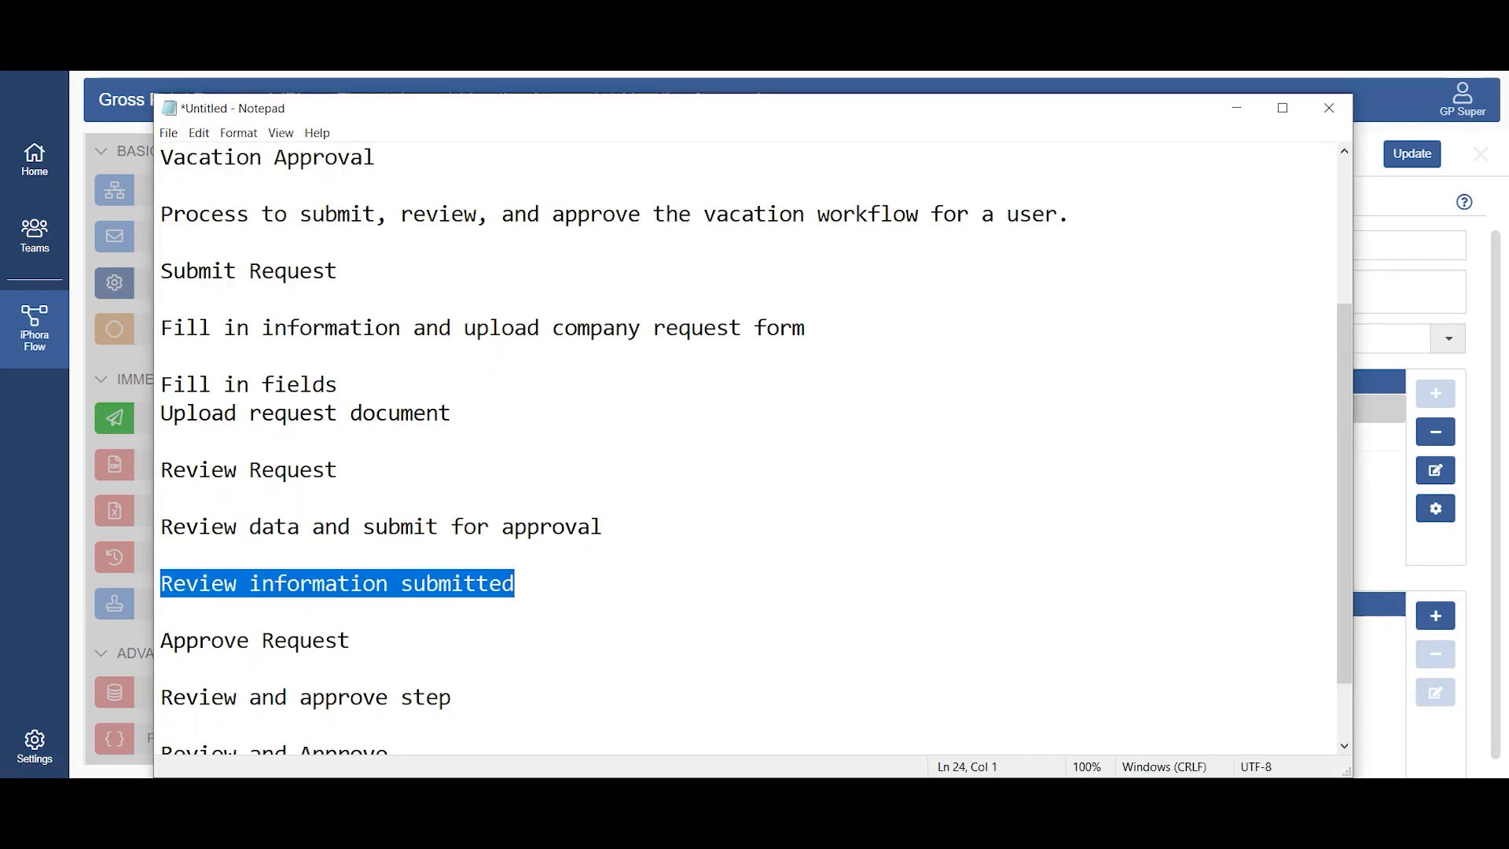
pyautogui.hotkey('alt', 'Tab')
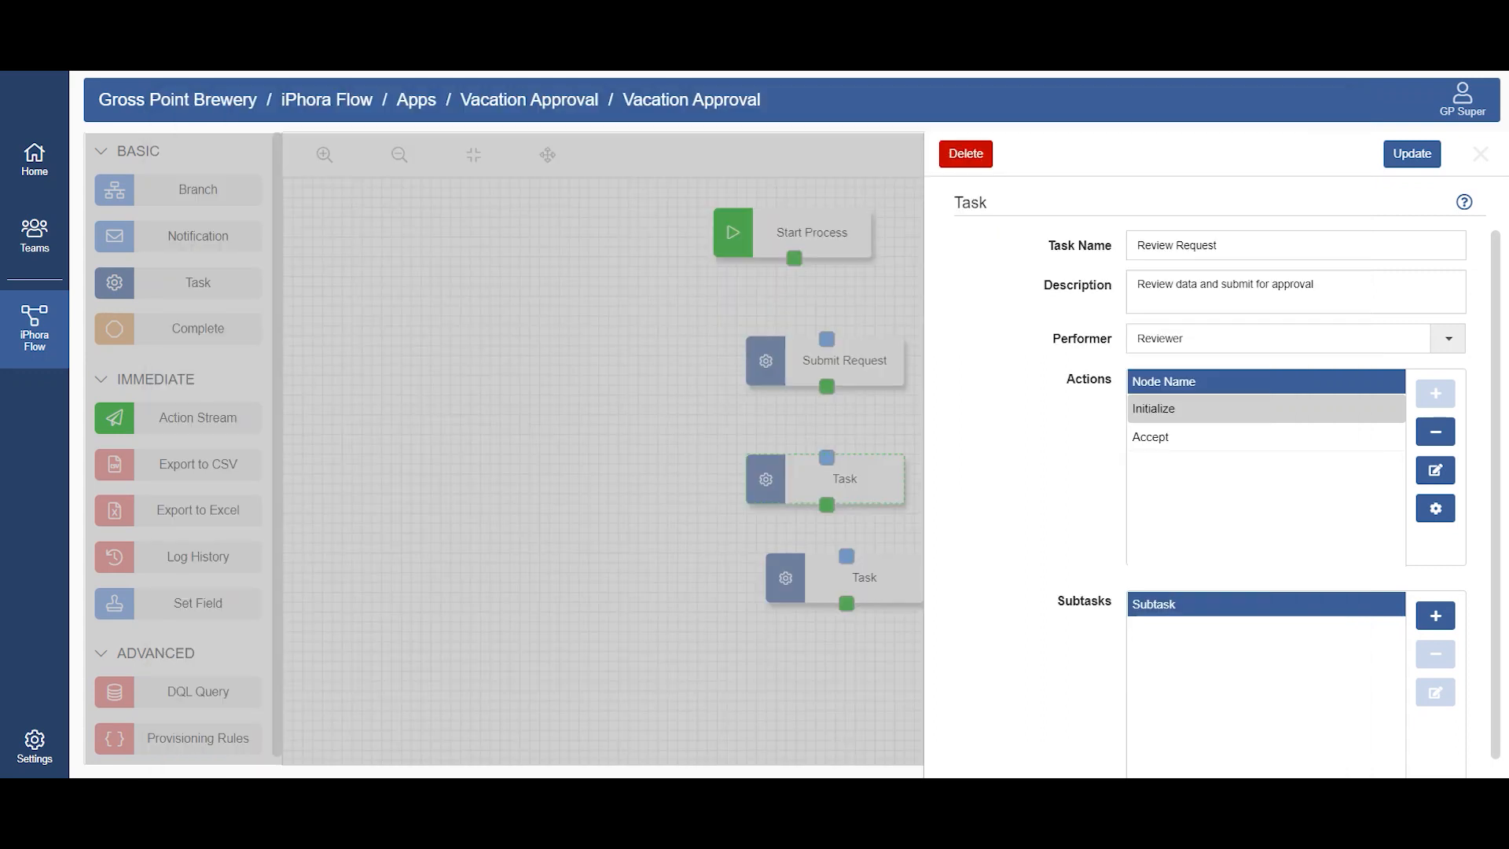
pyautogui.click(1435, 615)
pyautogui.hotkey('ctrl', 'v')
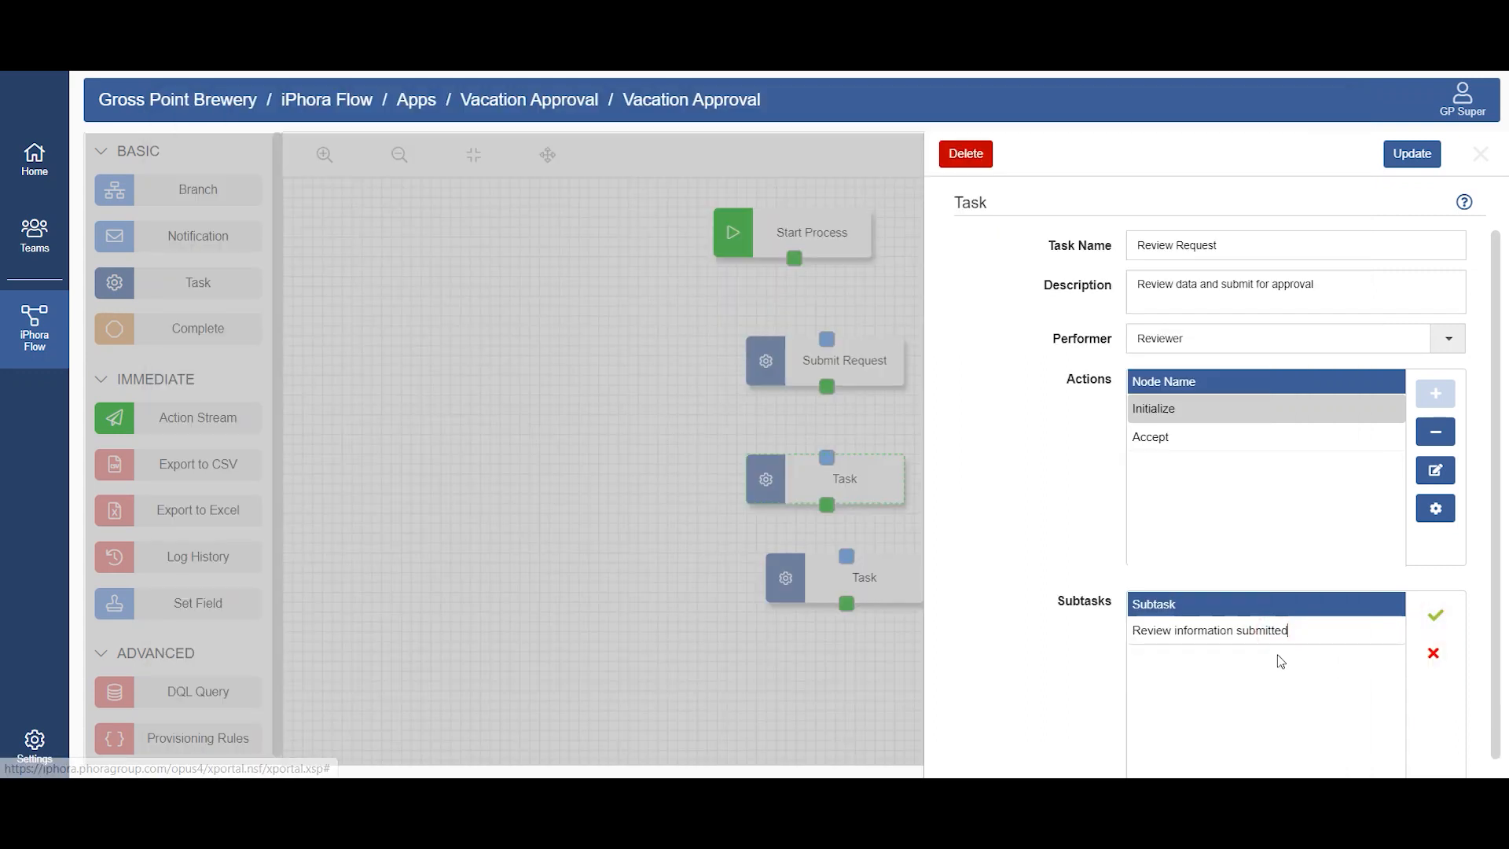
# Step: Reword the new subtask as "Review information and submit", accept it, and update the Review Request task
pyautogui.click(1232, 630)
pyautogui.write('and')
pyautogui.click(1327, 631)
pyautogui.press('BackSpace')
pyautogui.press('BackSpace')
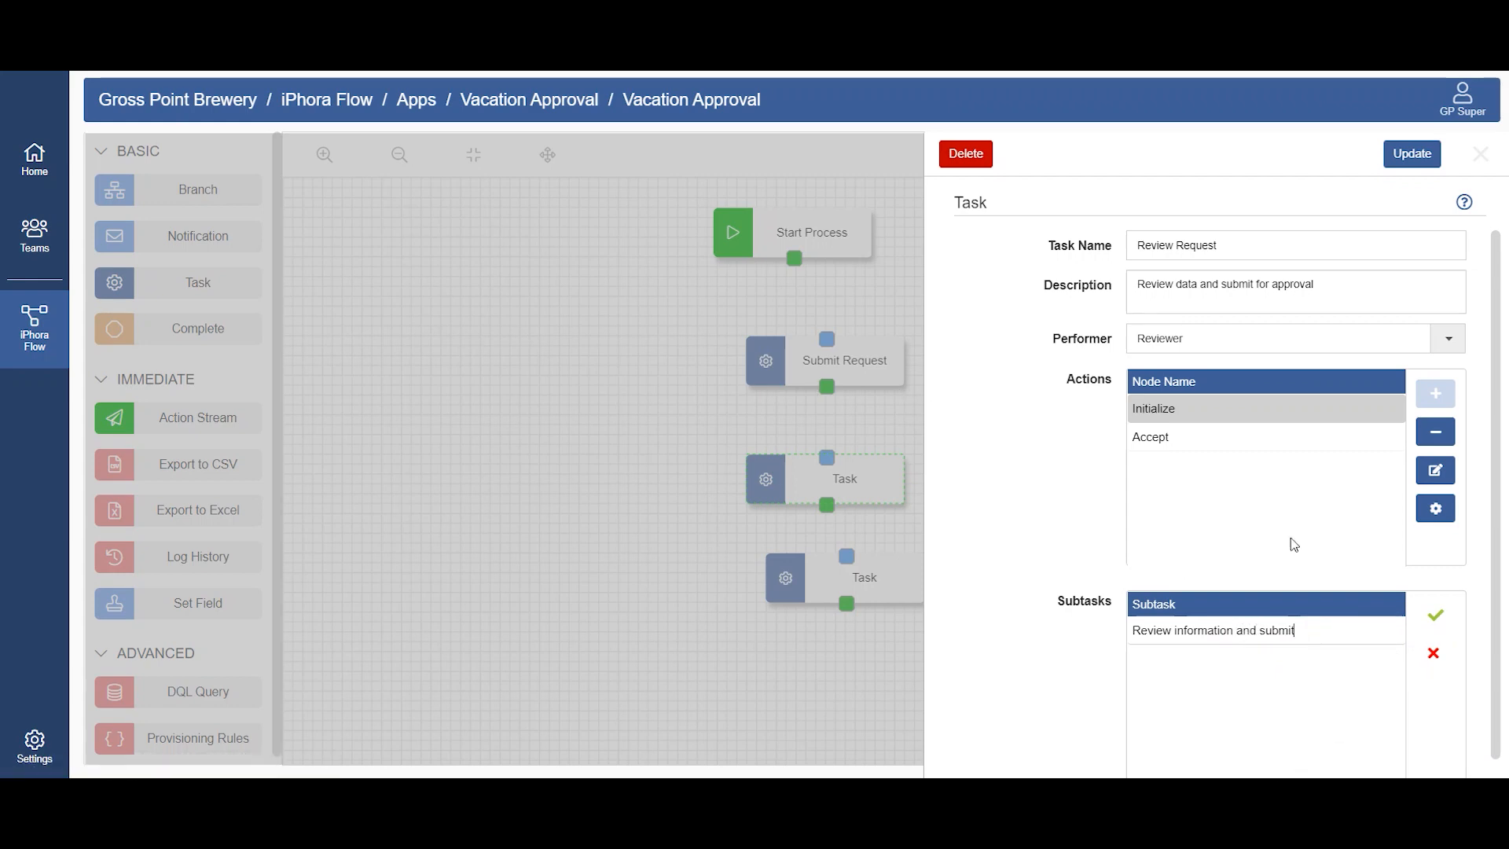
pyautogui.click(1435, 614)
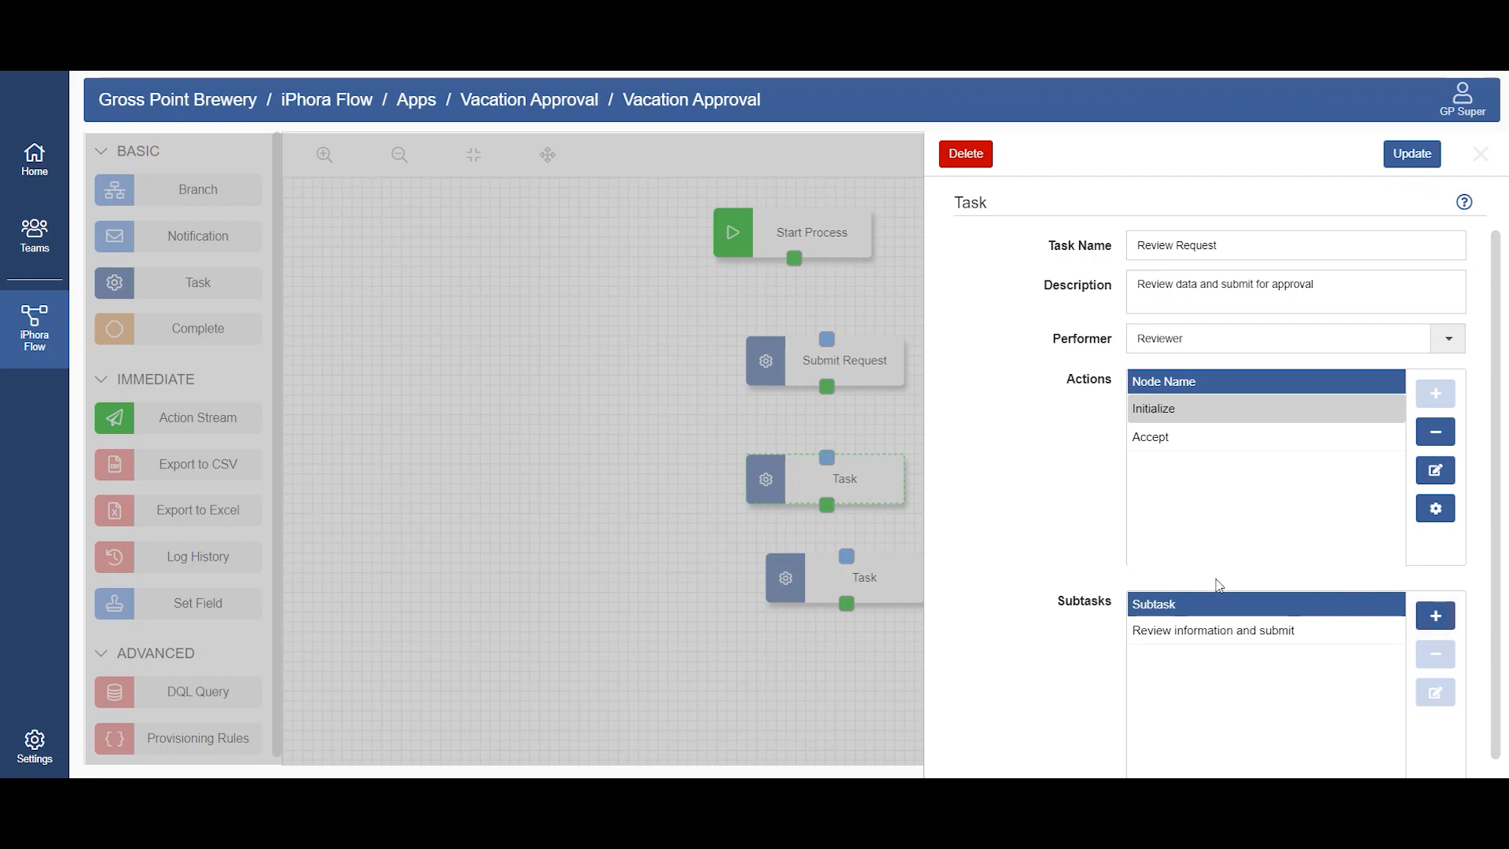
pyautogui.click(1413, 153)
# Step: Move the Review Request task slightly up and the third task further down to space them out
pyautogui.moveTo(873, 476); pyautogui.dragTo(868, 466)
pyautogui.moveTo(889, 577); pyautogui.dragTo(848, 628)
# Step: Open the third task and name it "Approve Request", copied from Notepad
pyautogui.click(821, 629)
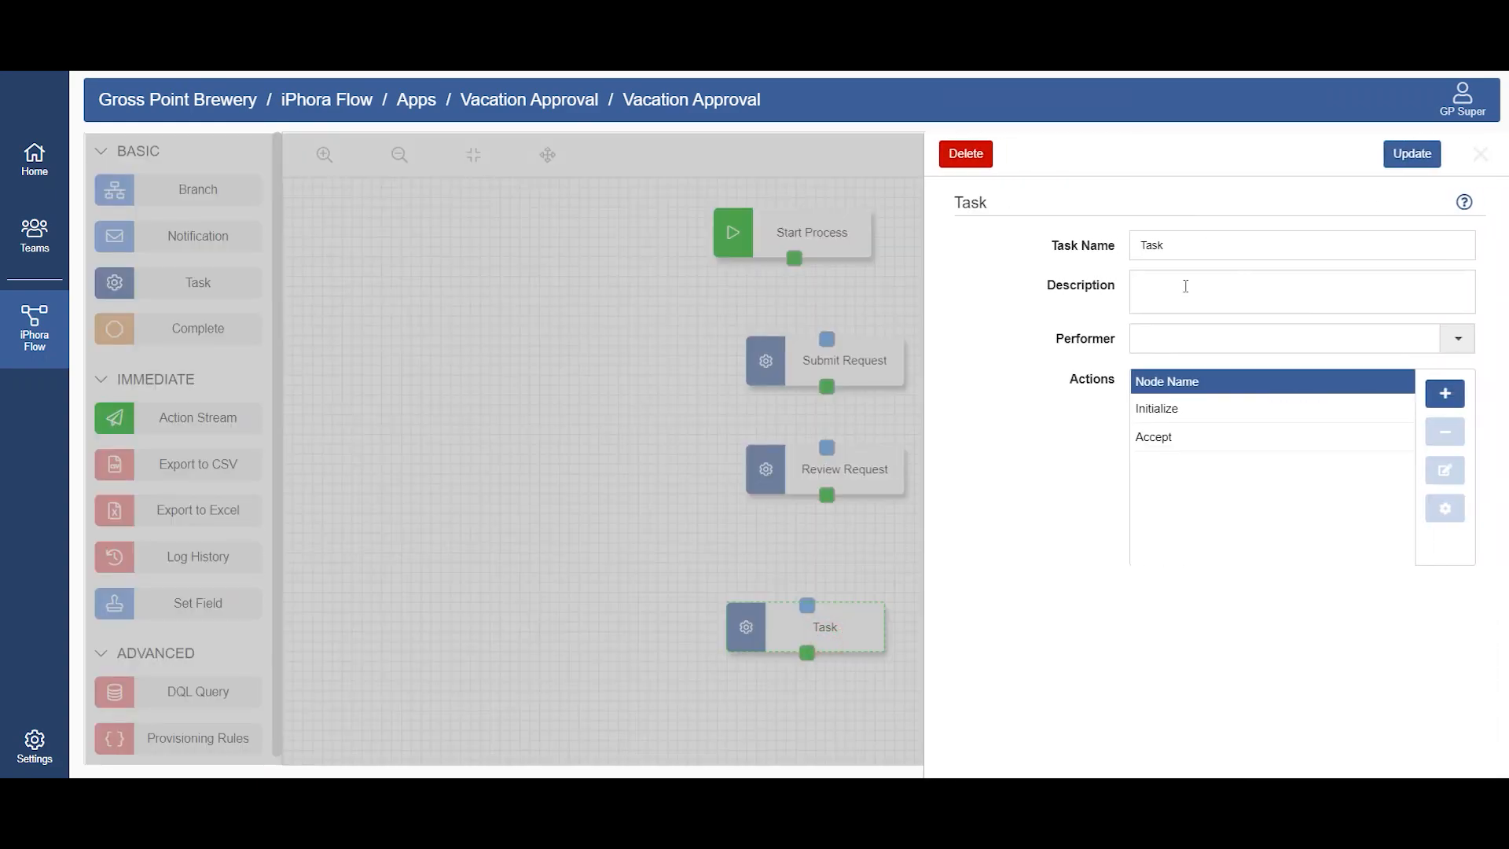
pyautogui.click(869, 786)
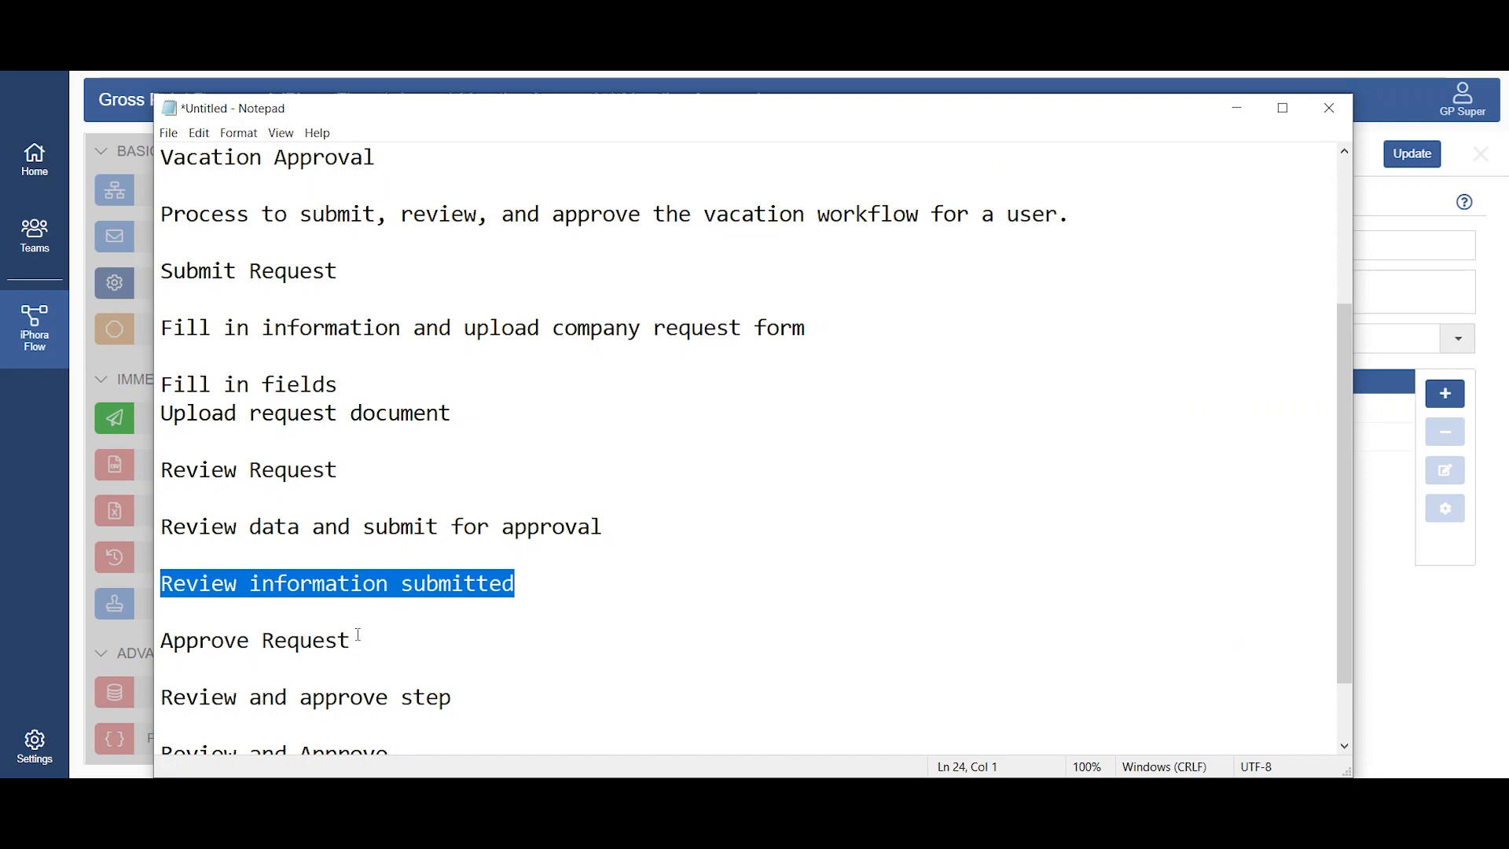
pyautogui.moveTo(359, 639); pyautogui.dragTo(363, 626)
pyautogui.hotkey('ctrl', 'c')
pyautogui.hotkey('alt', 'Tab')
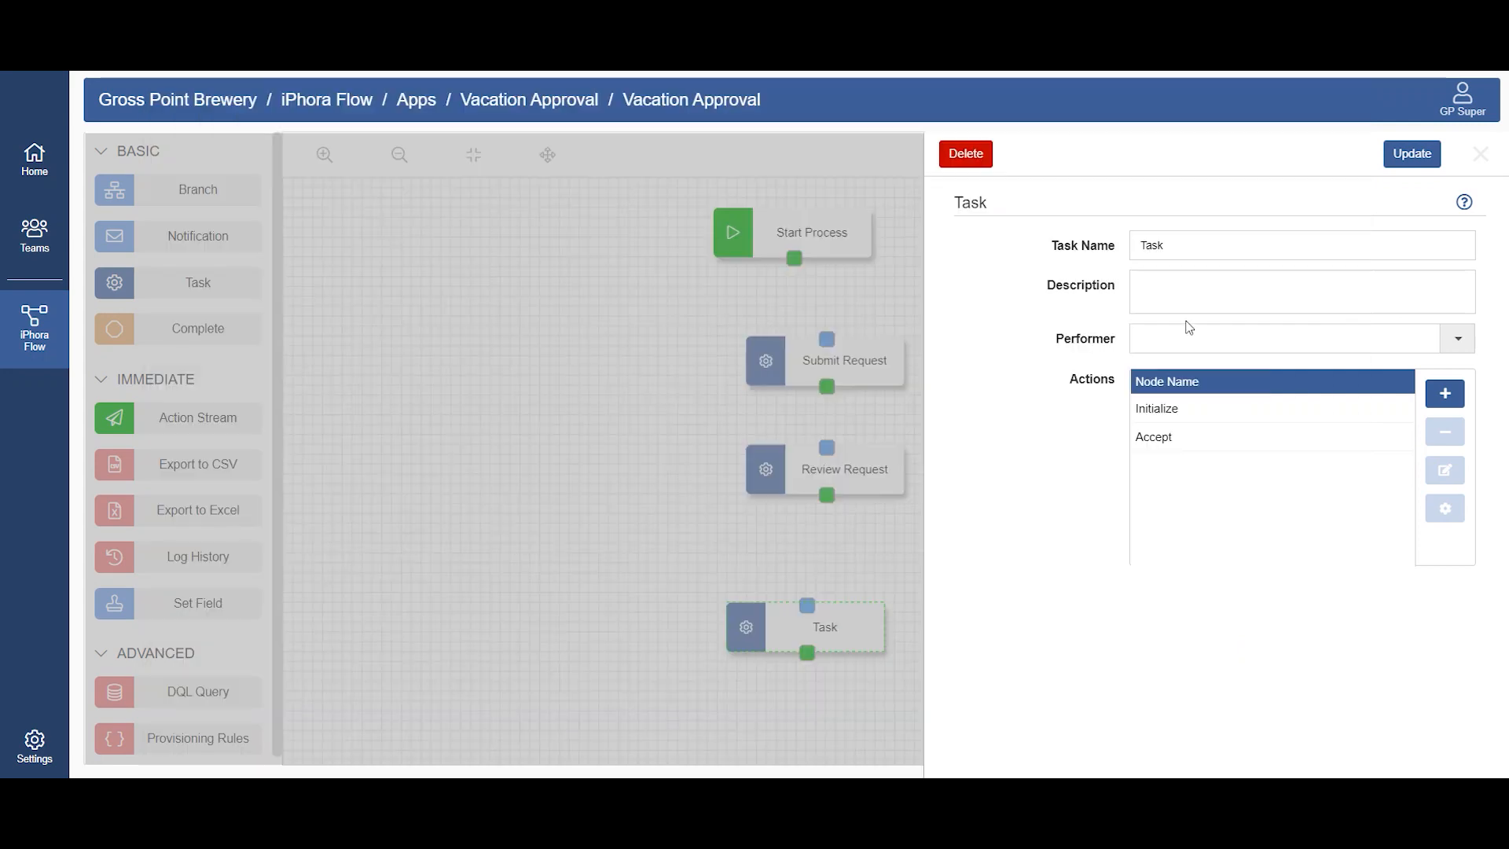
pyautogui.doubleClick(1189, 245)
pyautogui.hotkey('ctrl', 'v')
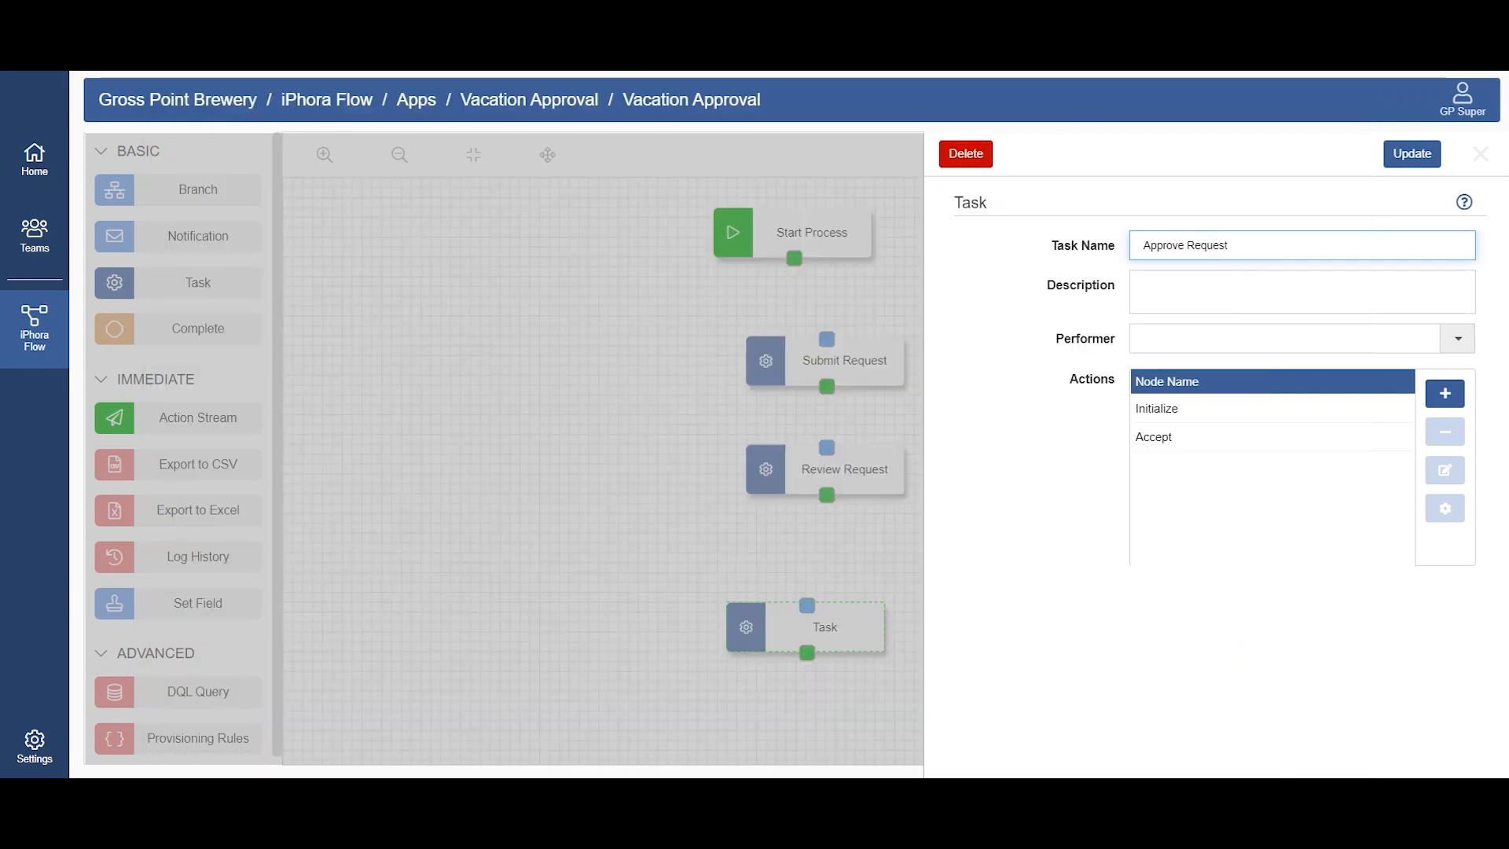
# Step: Copy "Review and approve step" from Notepad into the Approve Request task's description
pyautogui.hotkey('alt', 'Tab')
pyautogui.moveTo(467, 699); pyautogui.dragTo(146, 695)
pyautogui.hotkey('ctrl', 'c')
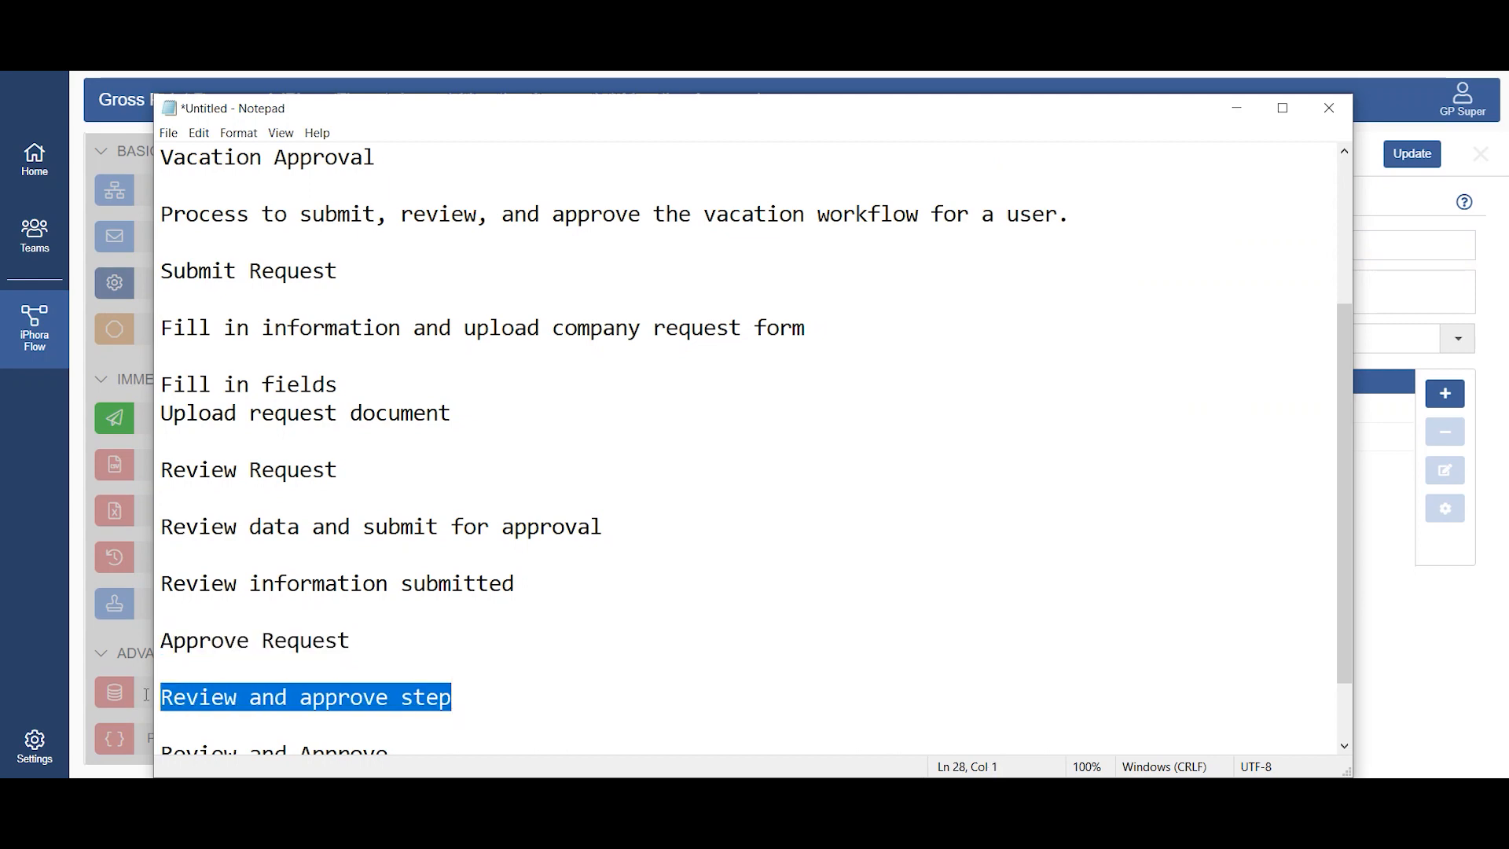
pyautogui.hotkey('alt', 'Tab')
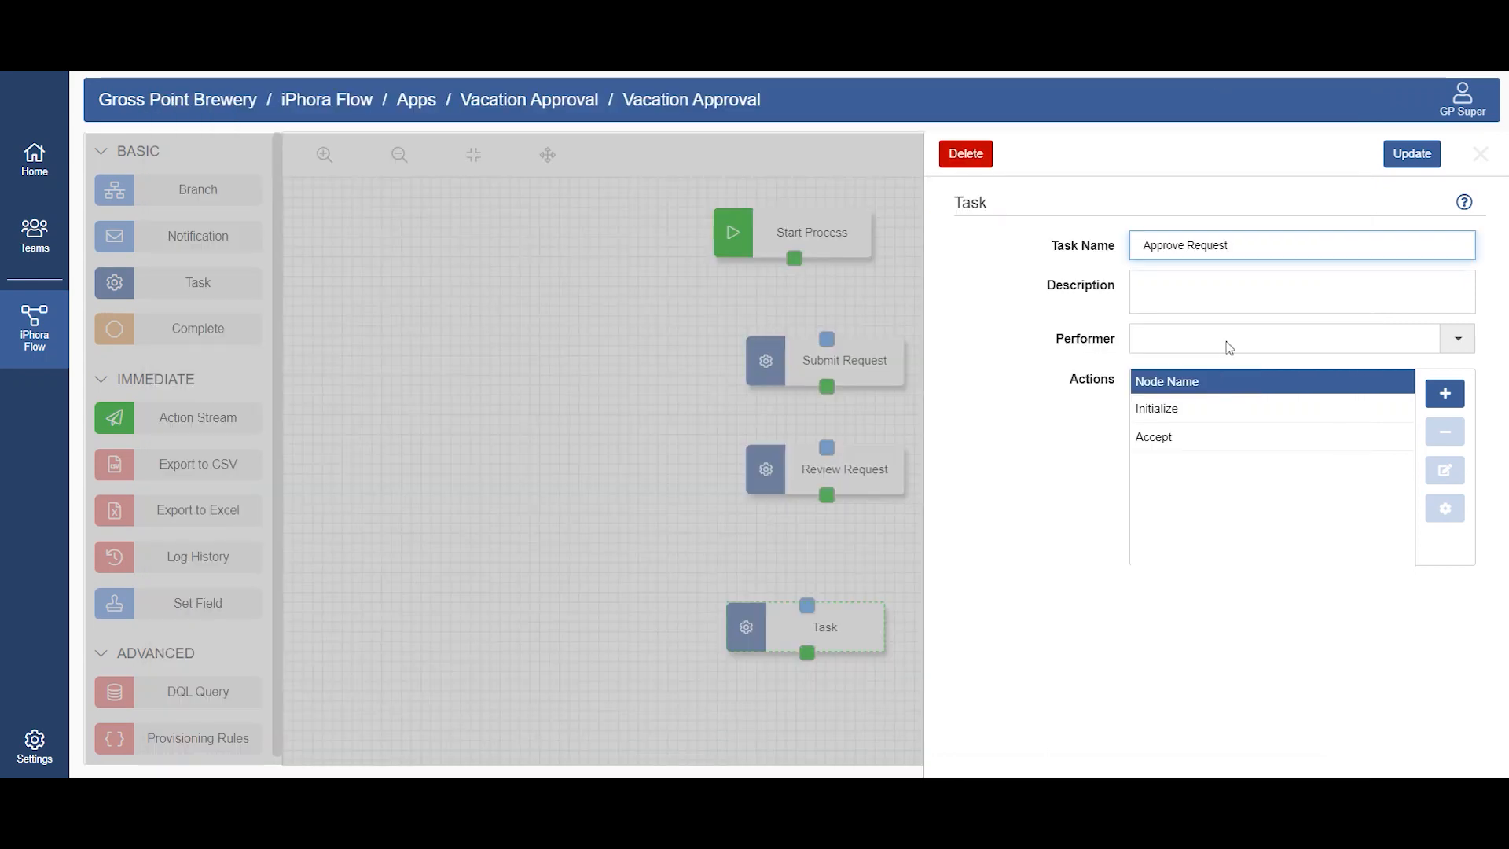
pyautogui.click(1227, 293)
pyautogui.hotkey('ctrl', 'v')
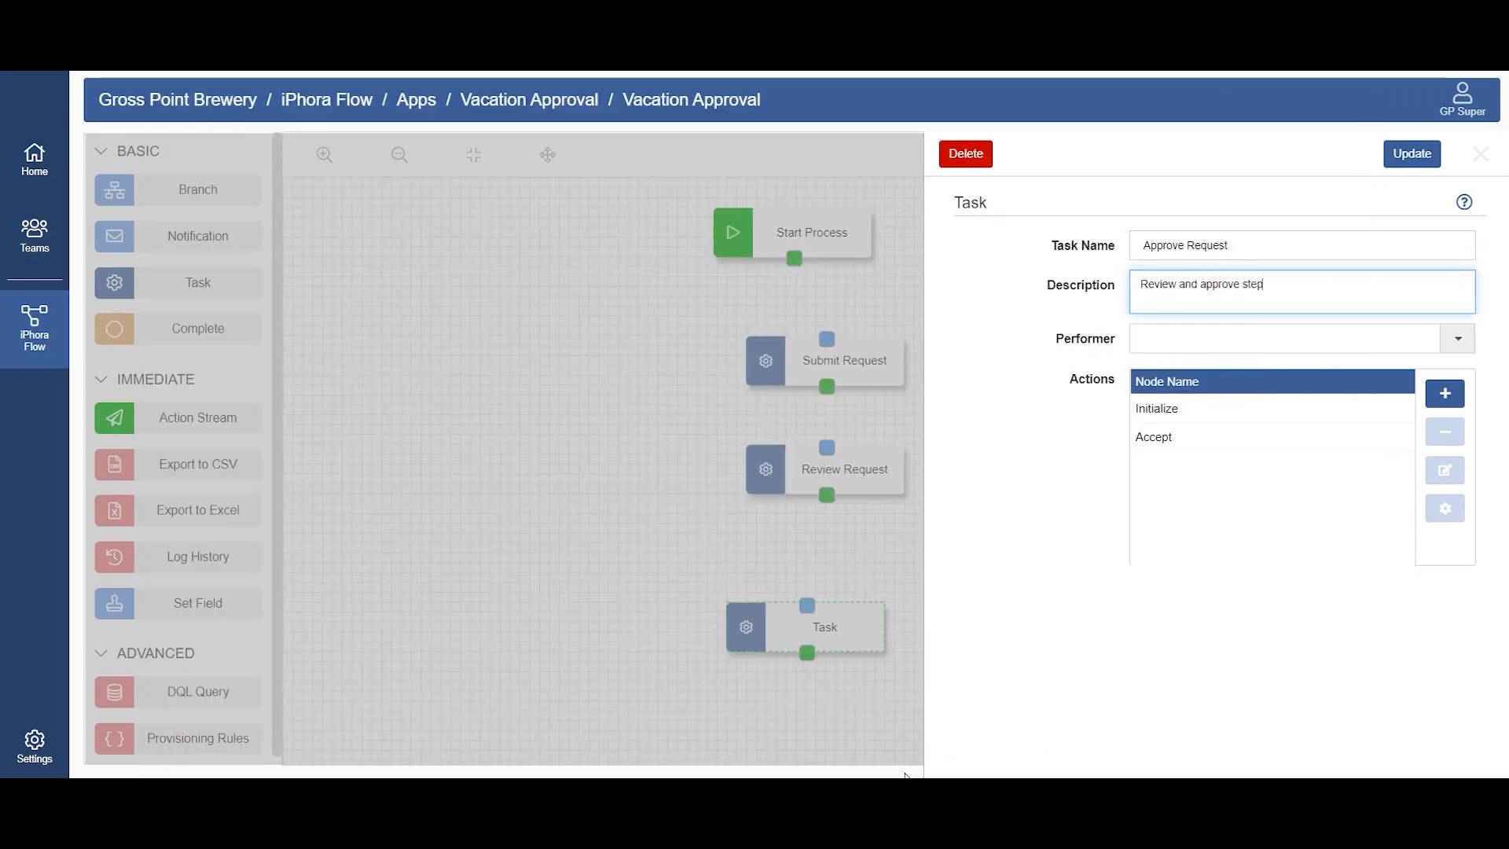
# Step: Add the subtask "Review and Approve", copied from Notepad, to the Approve Request task's Initialize action
pyautogui.hotkey('alt', 'Tab')
pyautogui.scroll(-1, 300, 720)
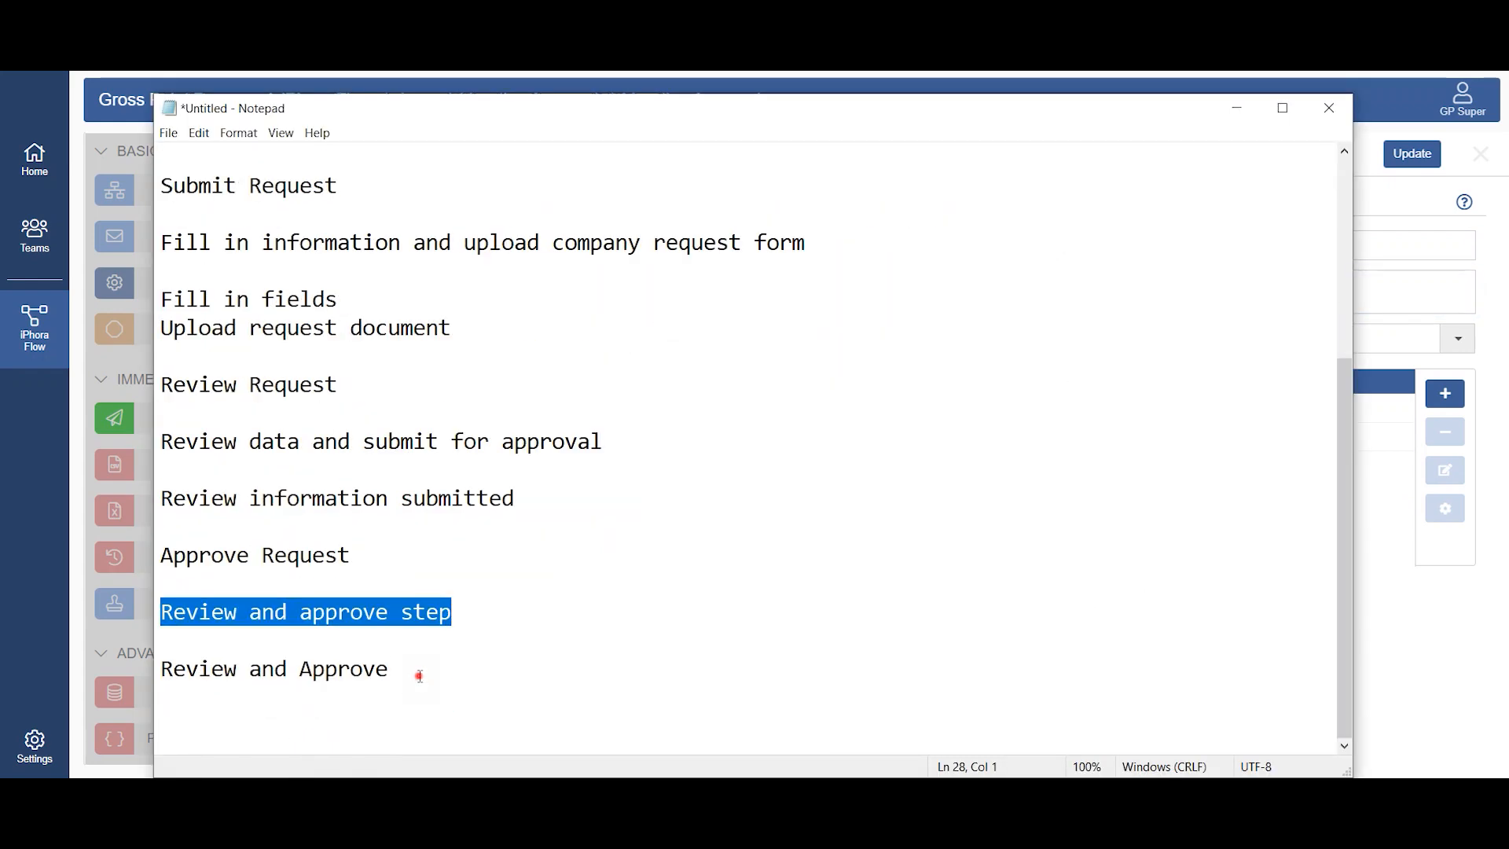
pyautogui.moveTo(420, 676); pyautogui.dragTo(132, 658)
pyautogui.hotkey('alt', 'Tab')
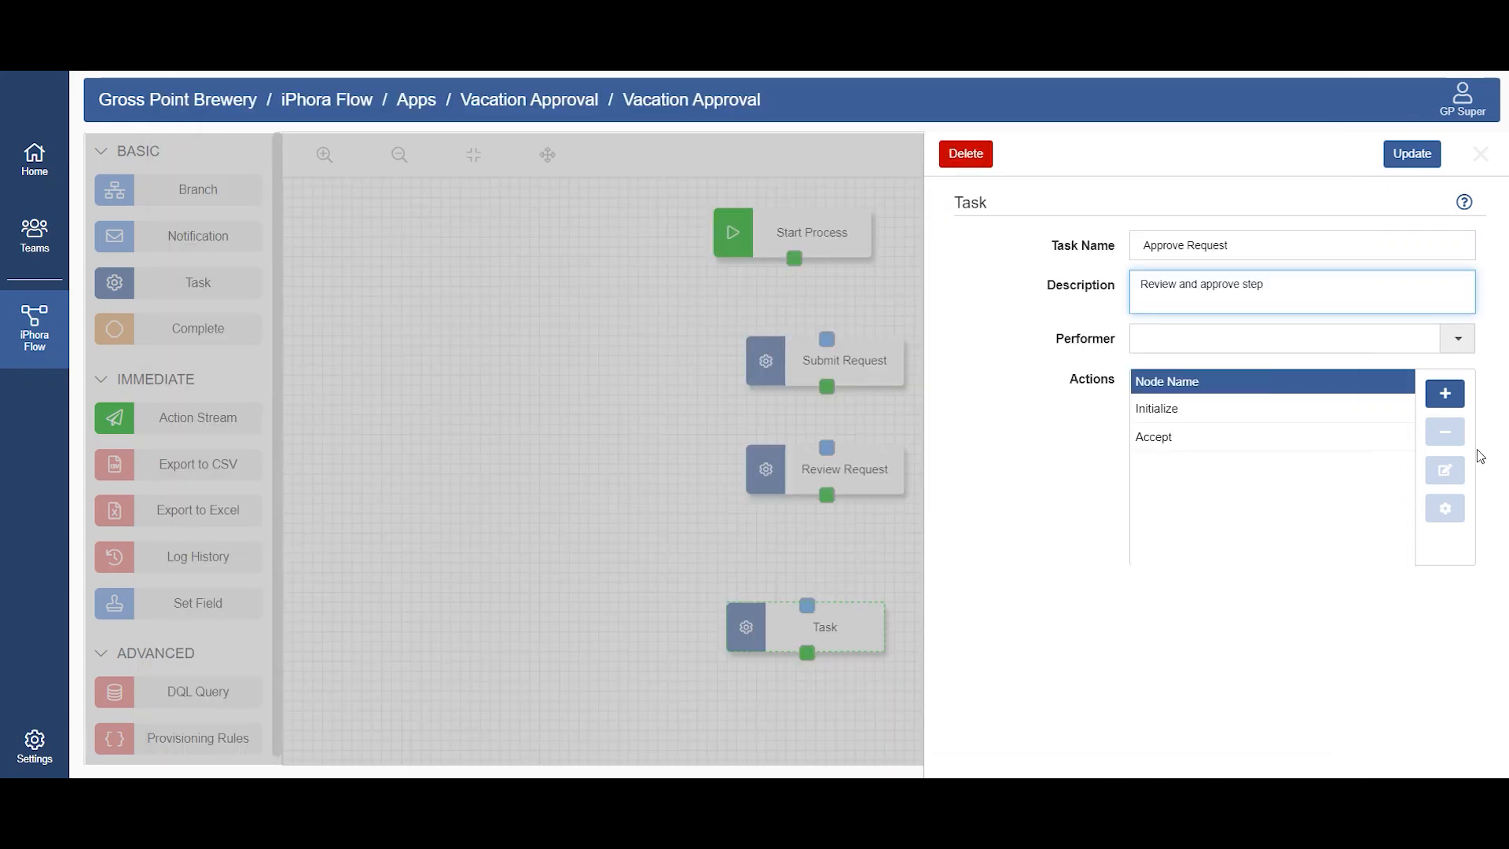
pyautogui.click(1283, 408)
pyautogui.click(1436, 508)
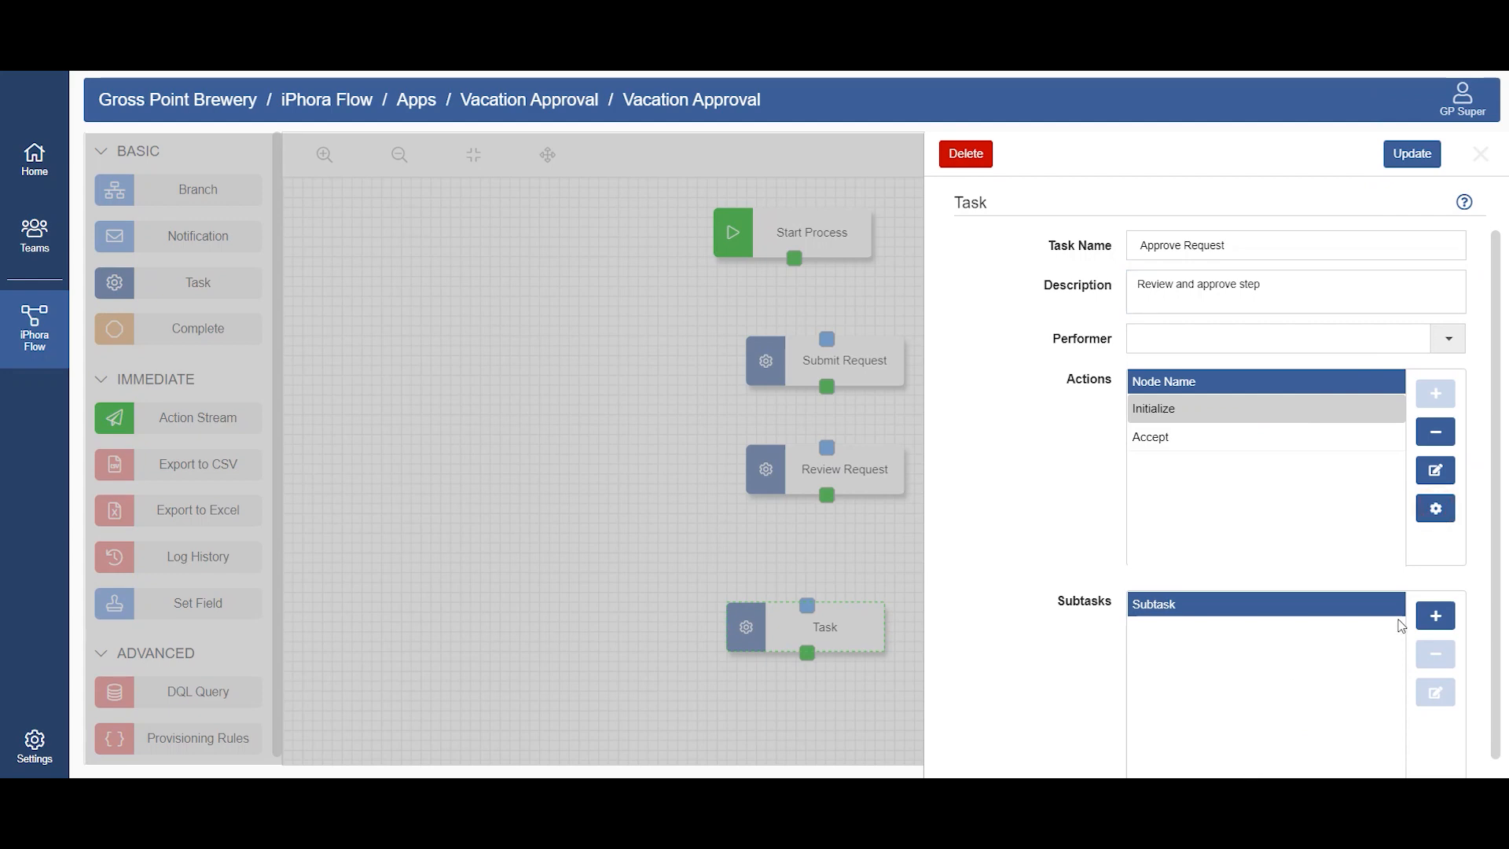
pyautogui.click(1435, 615)
pyautogui.write('Review and Approve')
pyautogui.click(1434, 613)
# Step: Set the Approve Request task's performer to Approver1 and update the task
pyautogui.click(1443, 339)
pyautogui.click(1222, 370)
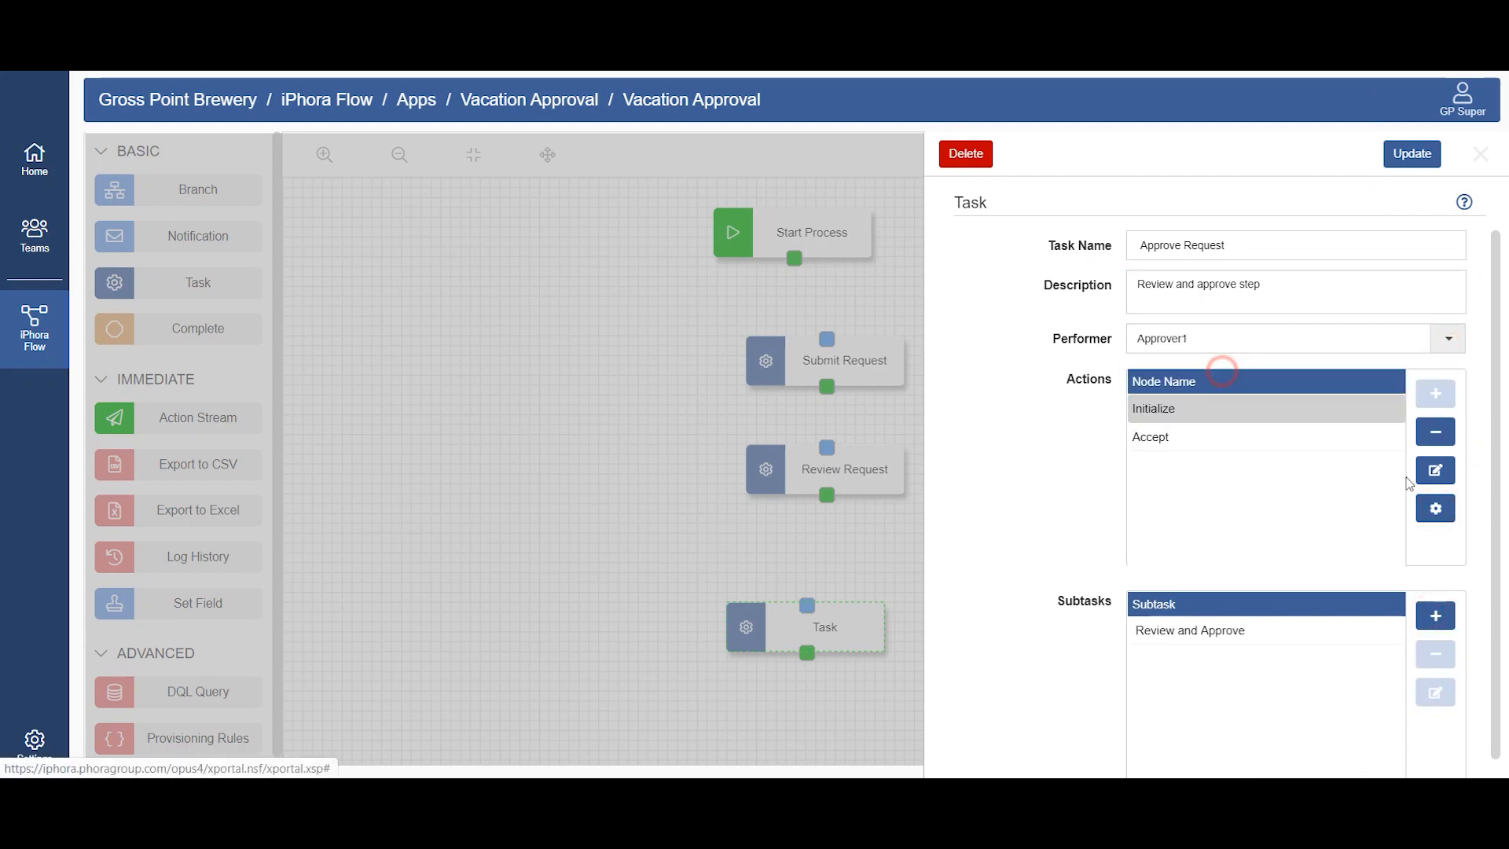
pyautogui.click(1409, 154)
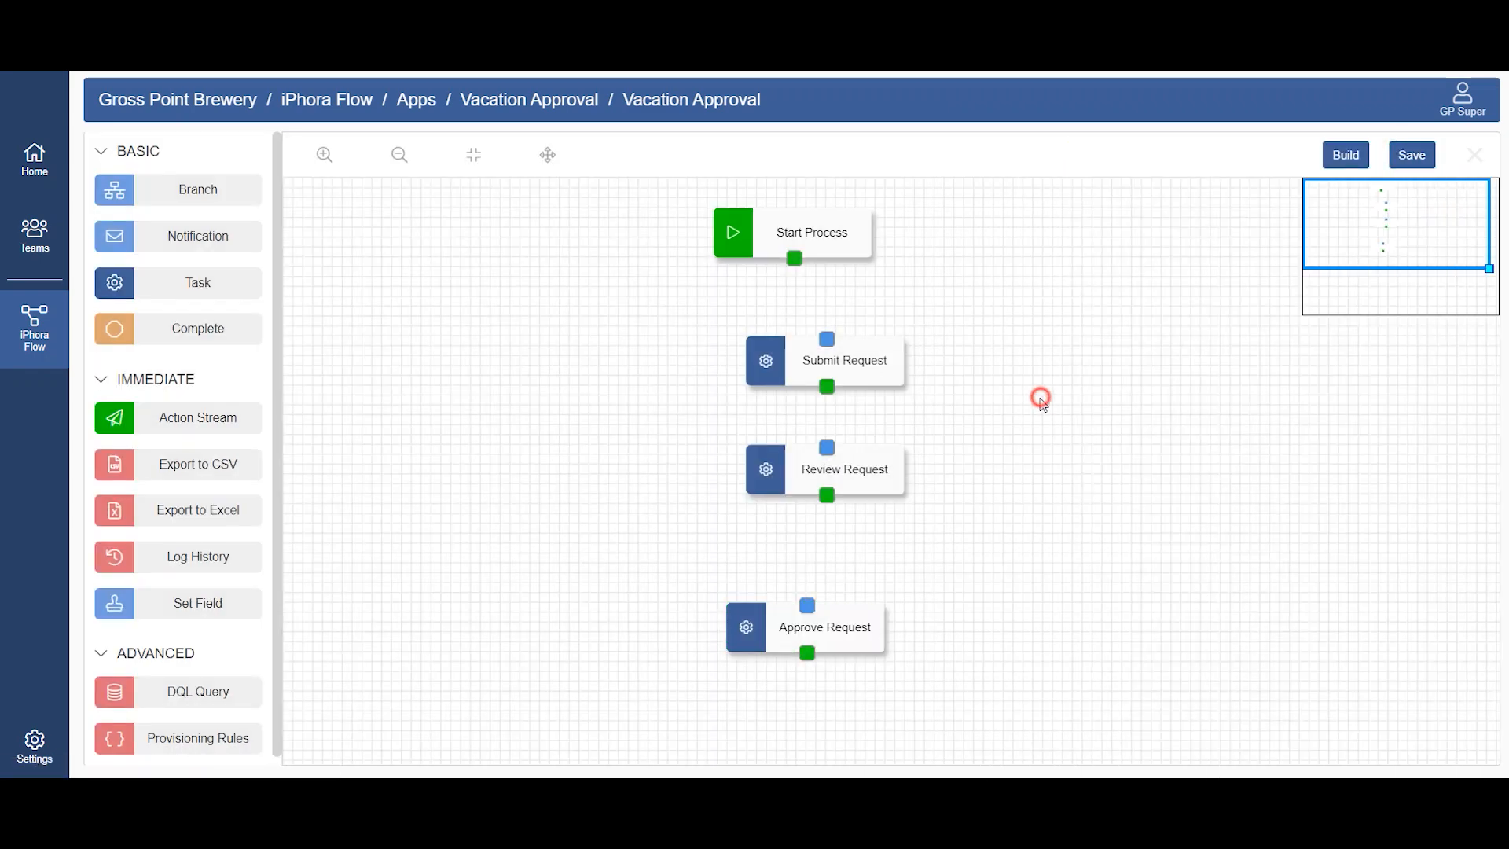
# Step: Move the Approve Request task closer to Review Request and add Complete and Notification nodes below it
pyautogui.moveTo(847, 636); pyautogui.dragTo(877, 597)
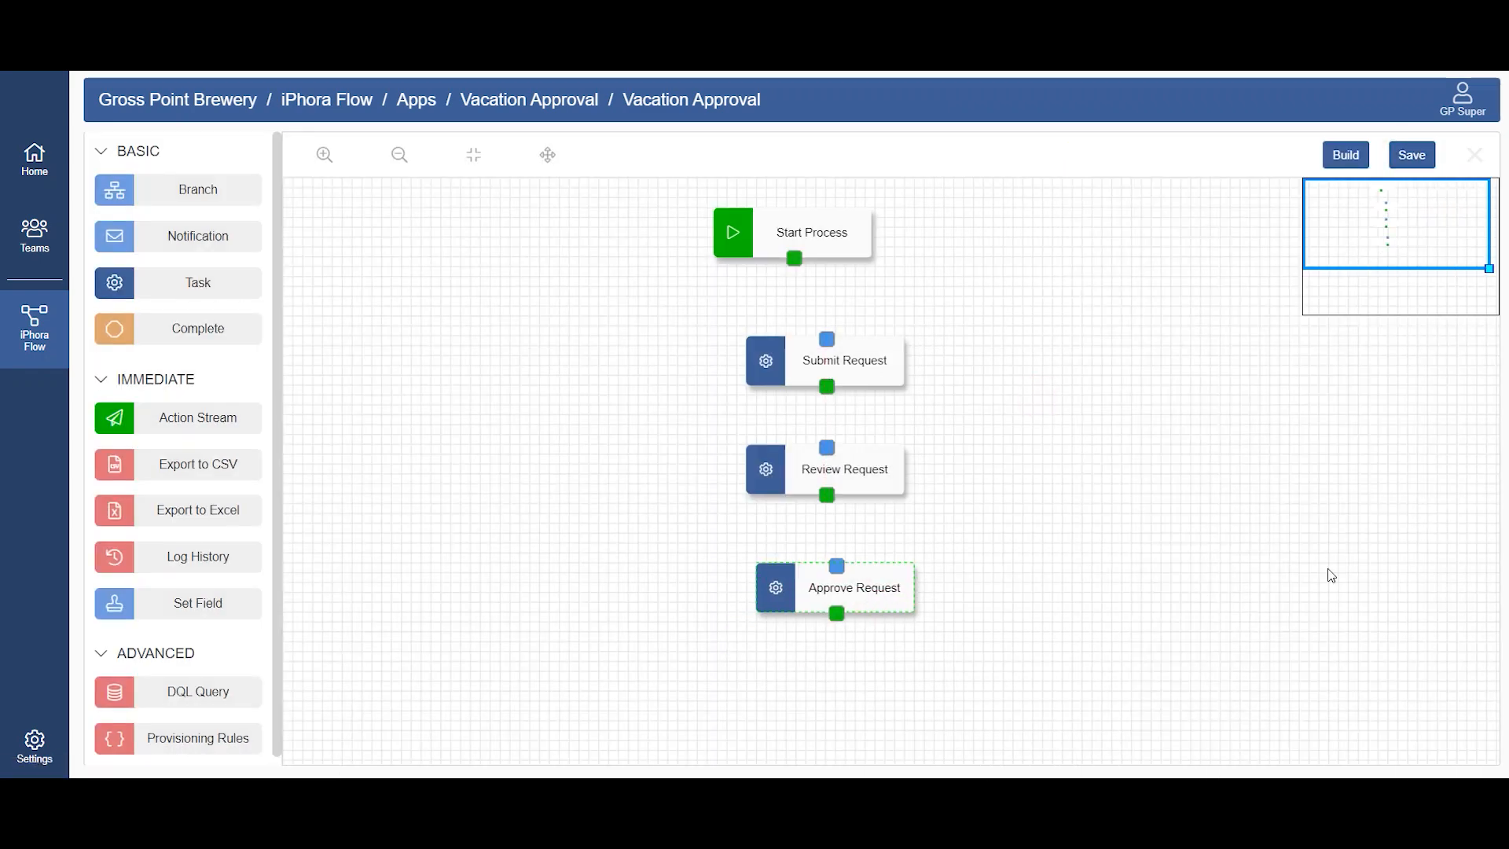
pyautogui.moveTo(187, 346); pyautogui.dragTo(971, 705)
pyautogui.moveTo(200, 236); pyautogui.dragTo(716, 698)
# Step: Align the three tasks and the Notification node in one column under Start Process, keeping Complete off to the side
pyautogui.moveTo(862, 350); pyautogui.dragTo(830, 327)
pyautogui.moveTo(859, 460); pyautogui.dragTo(833, 429)
pyautogui.moveTo(865, 579); pyautogui.dragTo(830, 581)
pyautogui.moveTo(832, 707); pyautogui.dragTo(838, 672)
pyautogui.moveTo(1065, 725); pyautogui.dragTo(1127, 742)
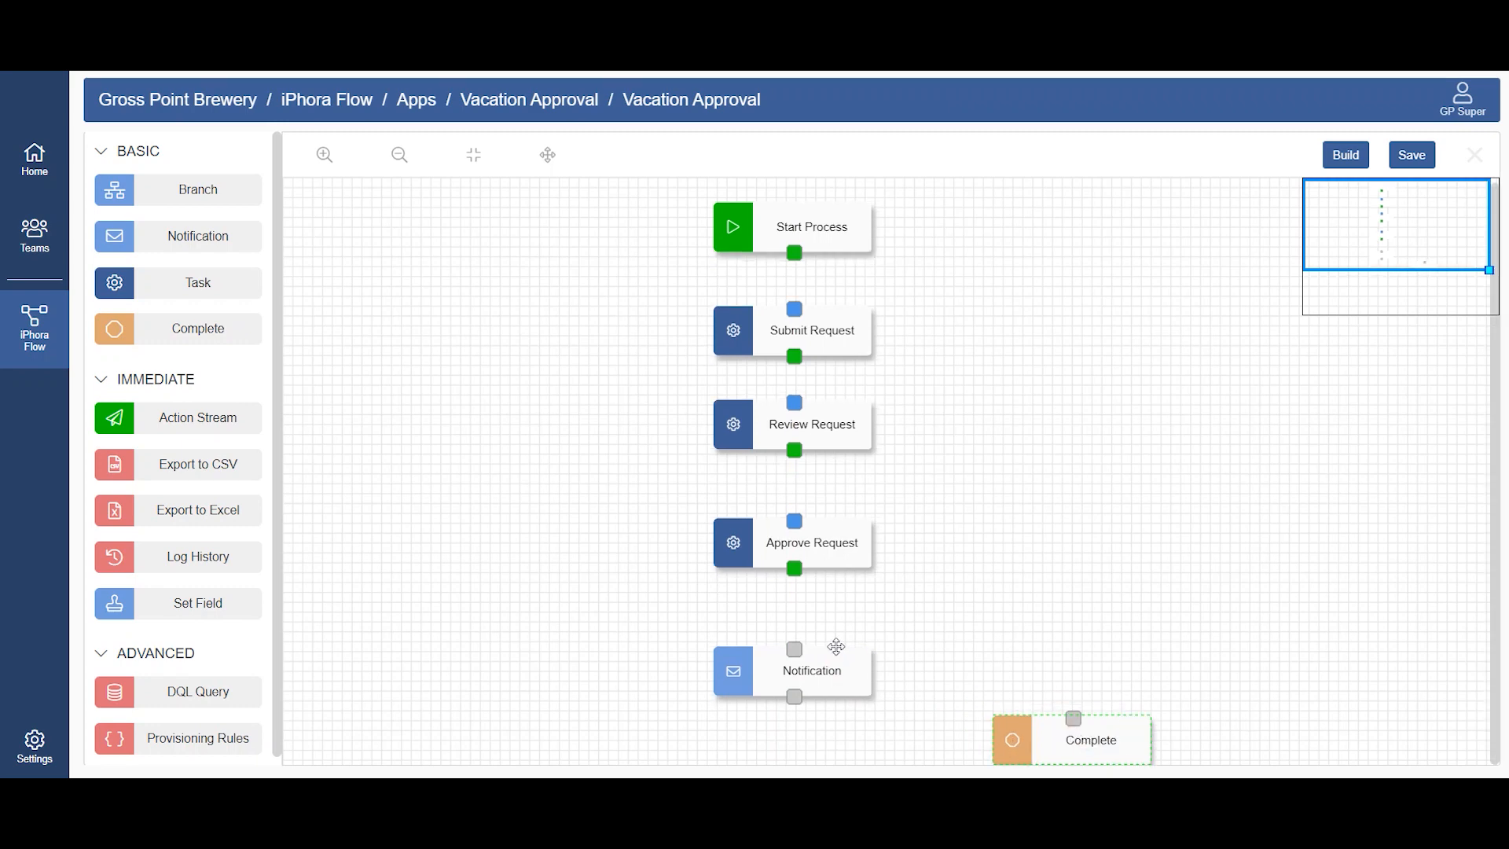
# Step: Name the notification "Approved", enable organization templates, and choose the WORKFLOW STANDARD ADVANCE email template
pyautogui.click(835, 667)
pyautogui.tripleClick(1260, 254)
pyautogui.write('Approve')
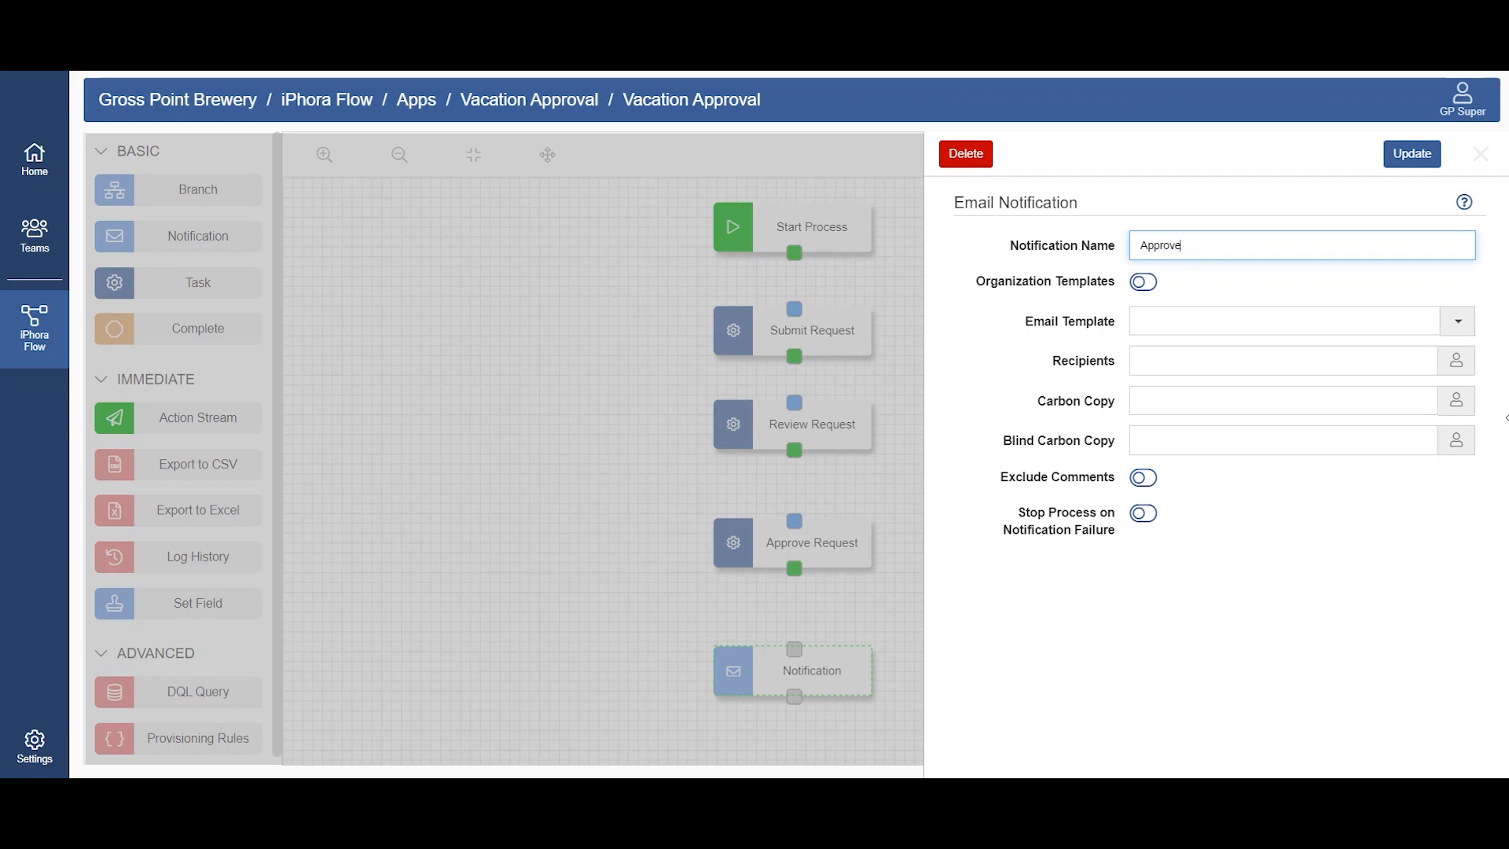
pyautogui.click(1147, 288)
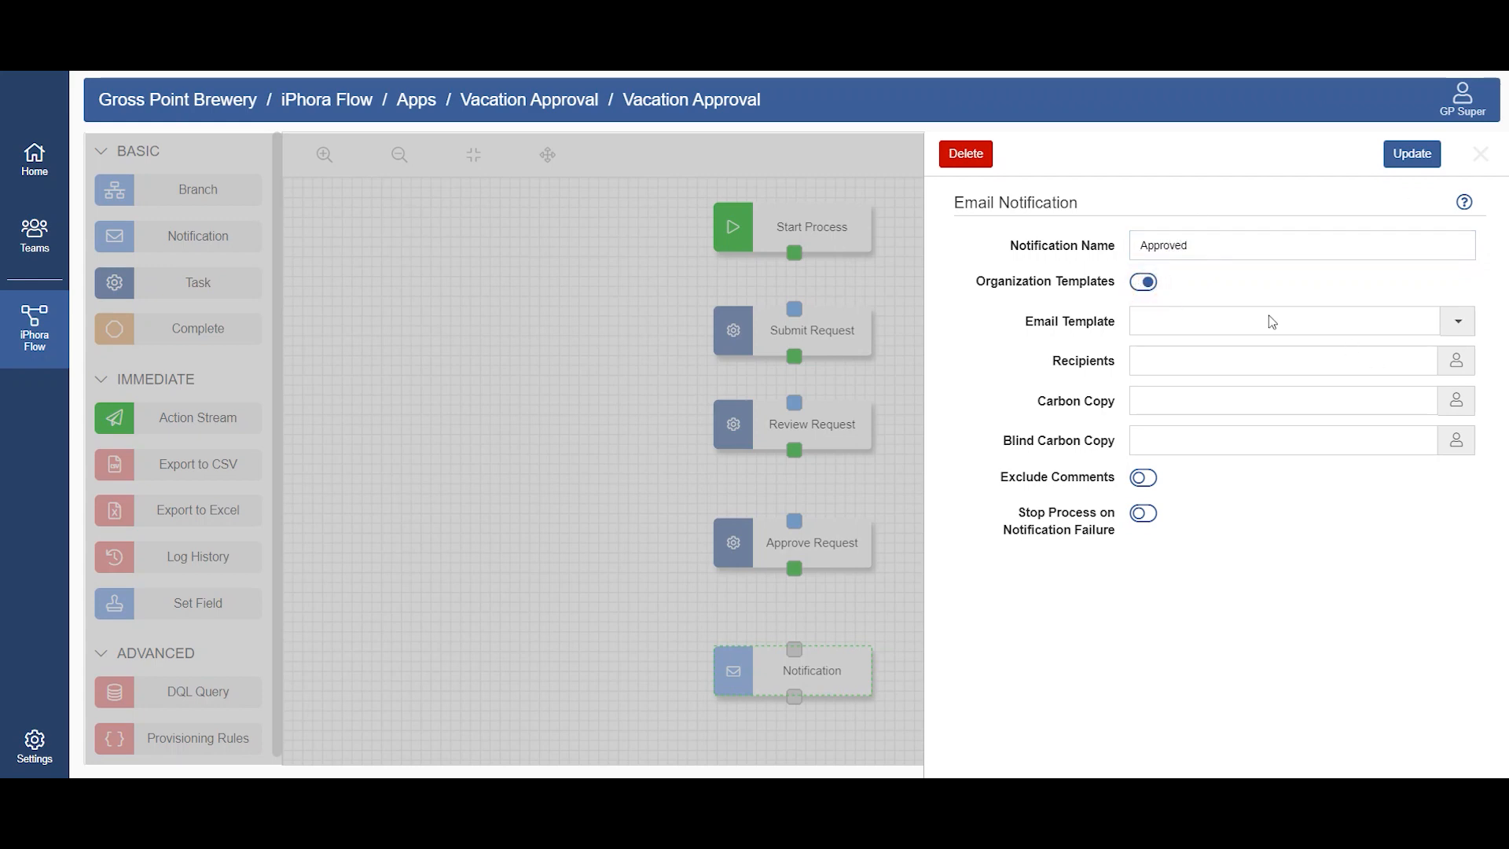
pyautogui.click(1268, 316)
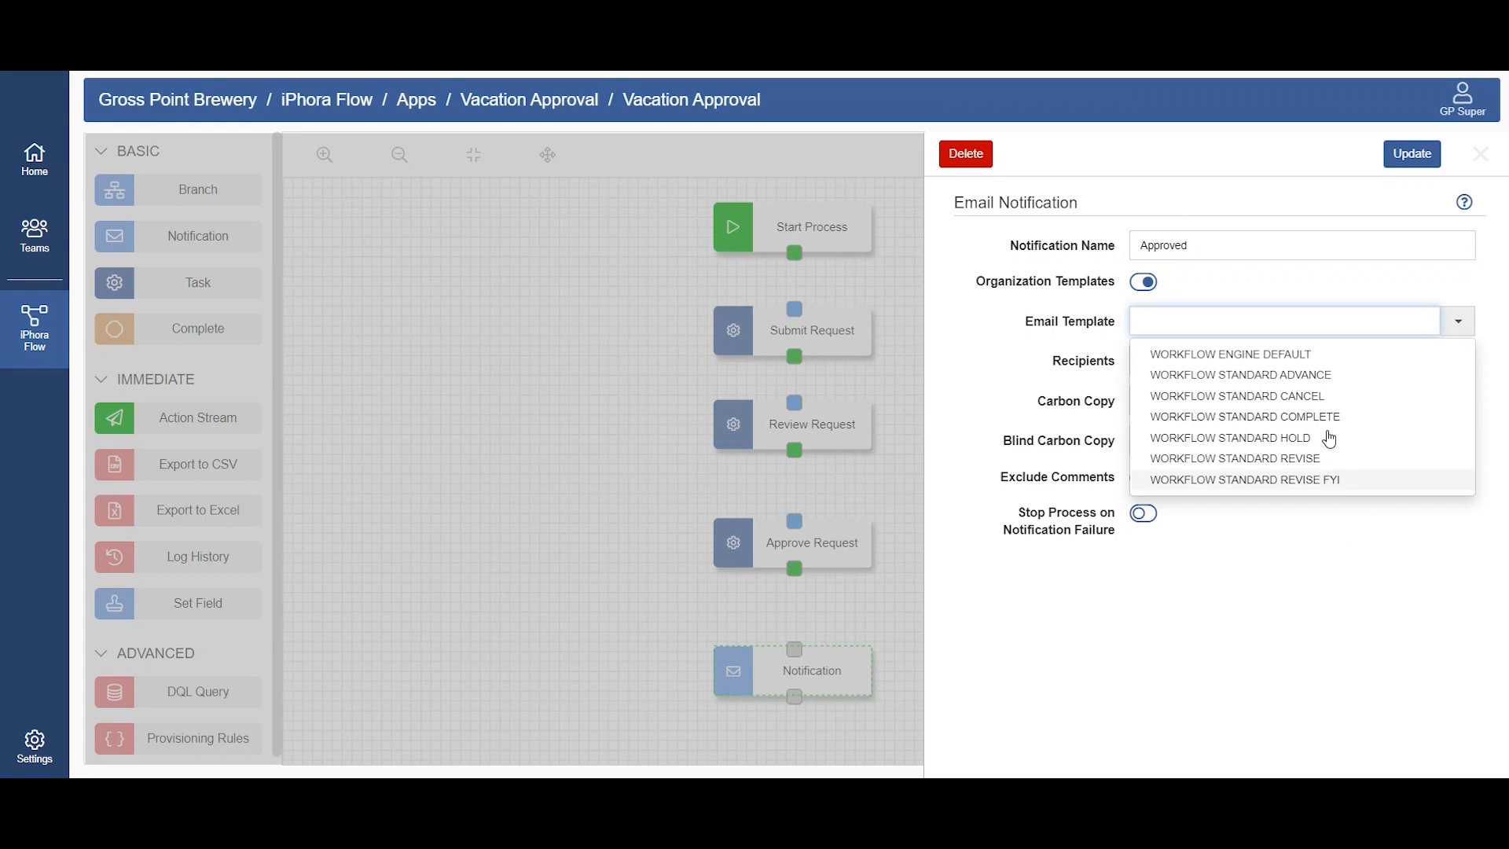
pyautogui.click(1381, 377)
# Step: Add the Submitter role as the notification's recipient and update the notification
pyautogui.click(1456, 363)
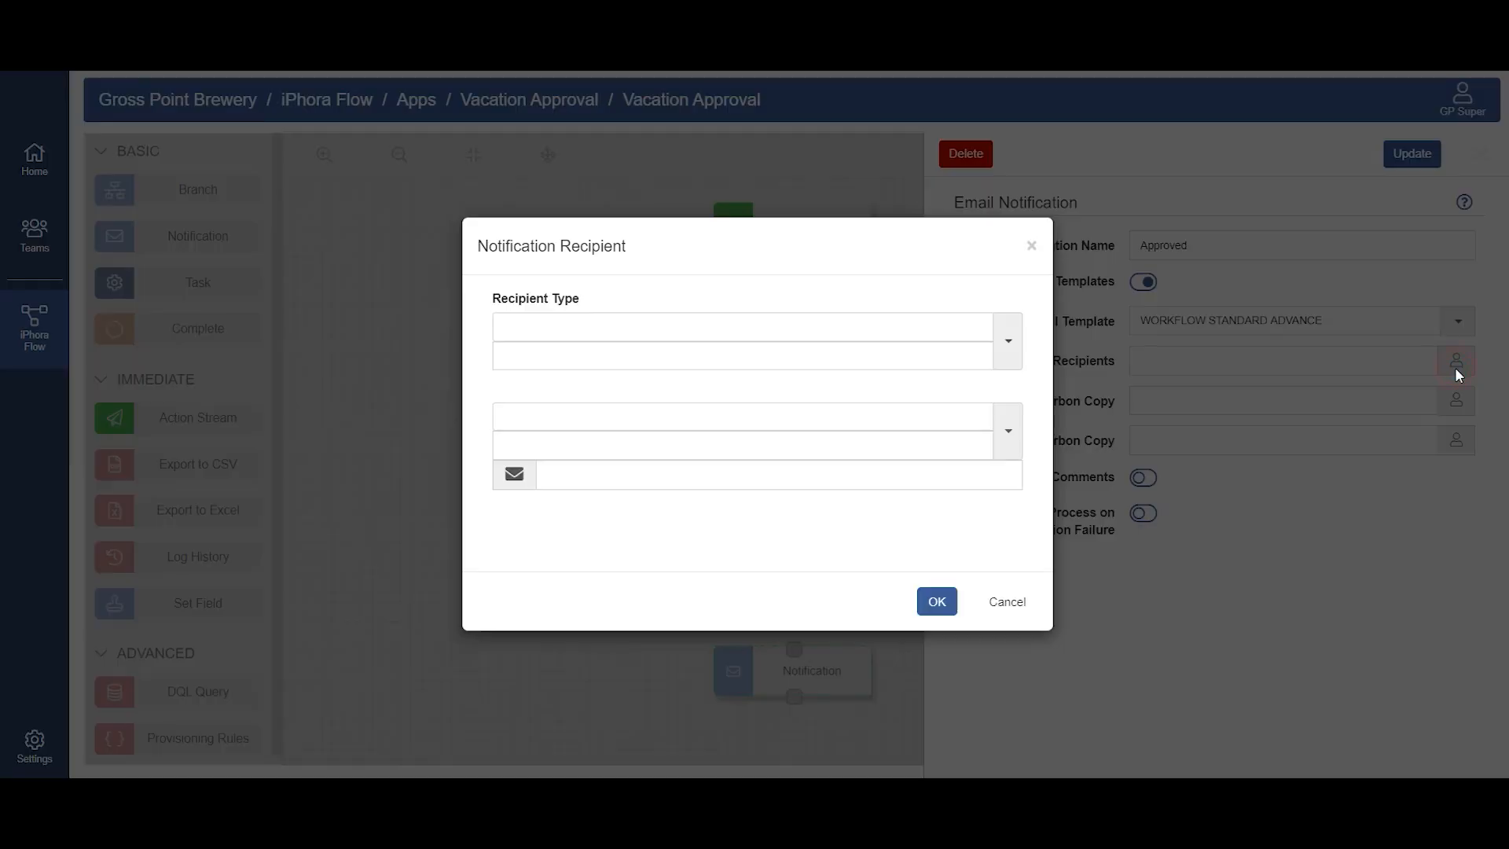
pyautogui.click(937, 319)
pyautogui.click(548, 357)
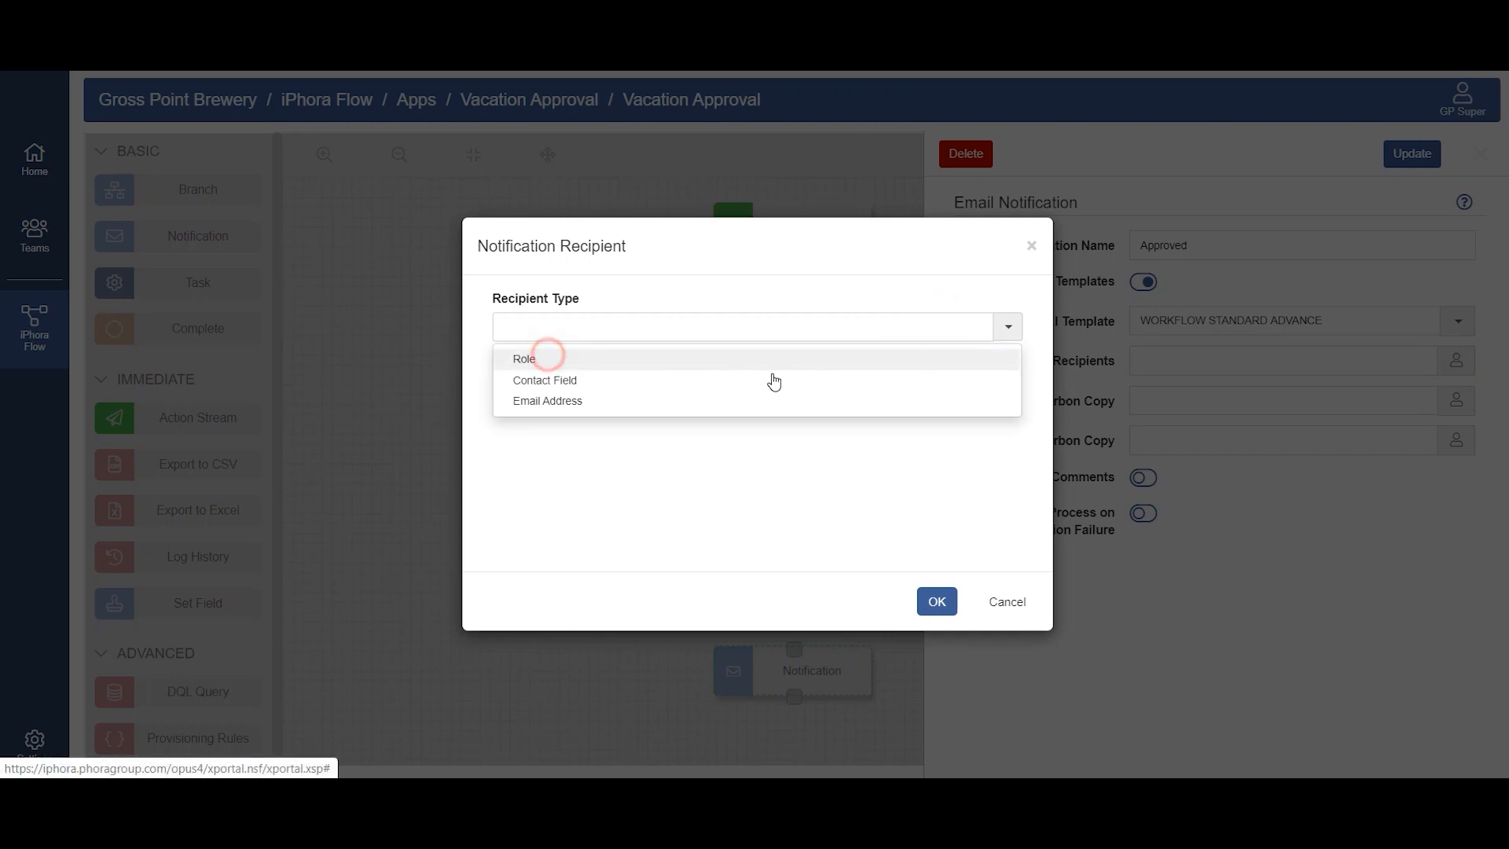
pyautogui.click(645, 404)
pyautogui.click(585, 468)
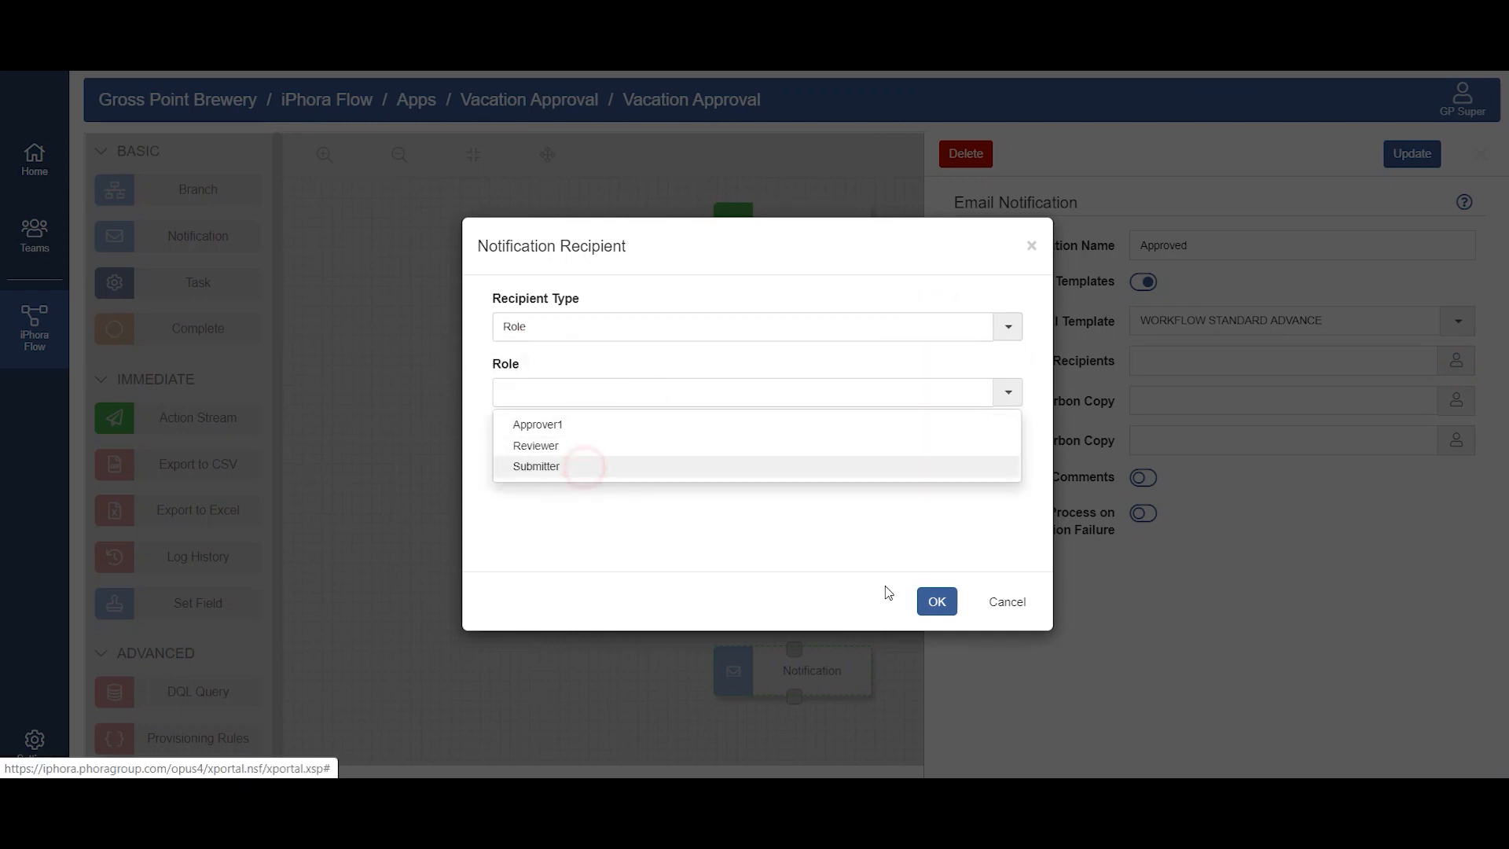
pyautogui.click(936, 601)
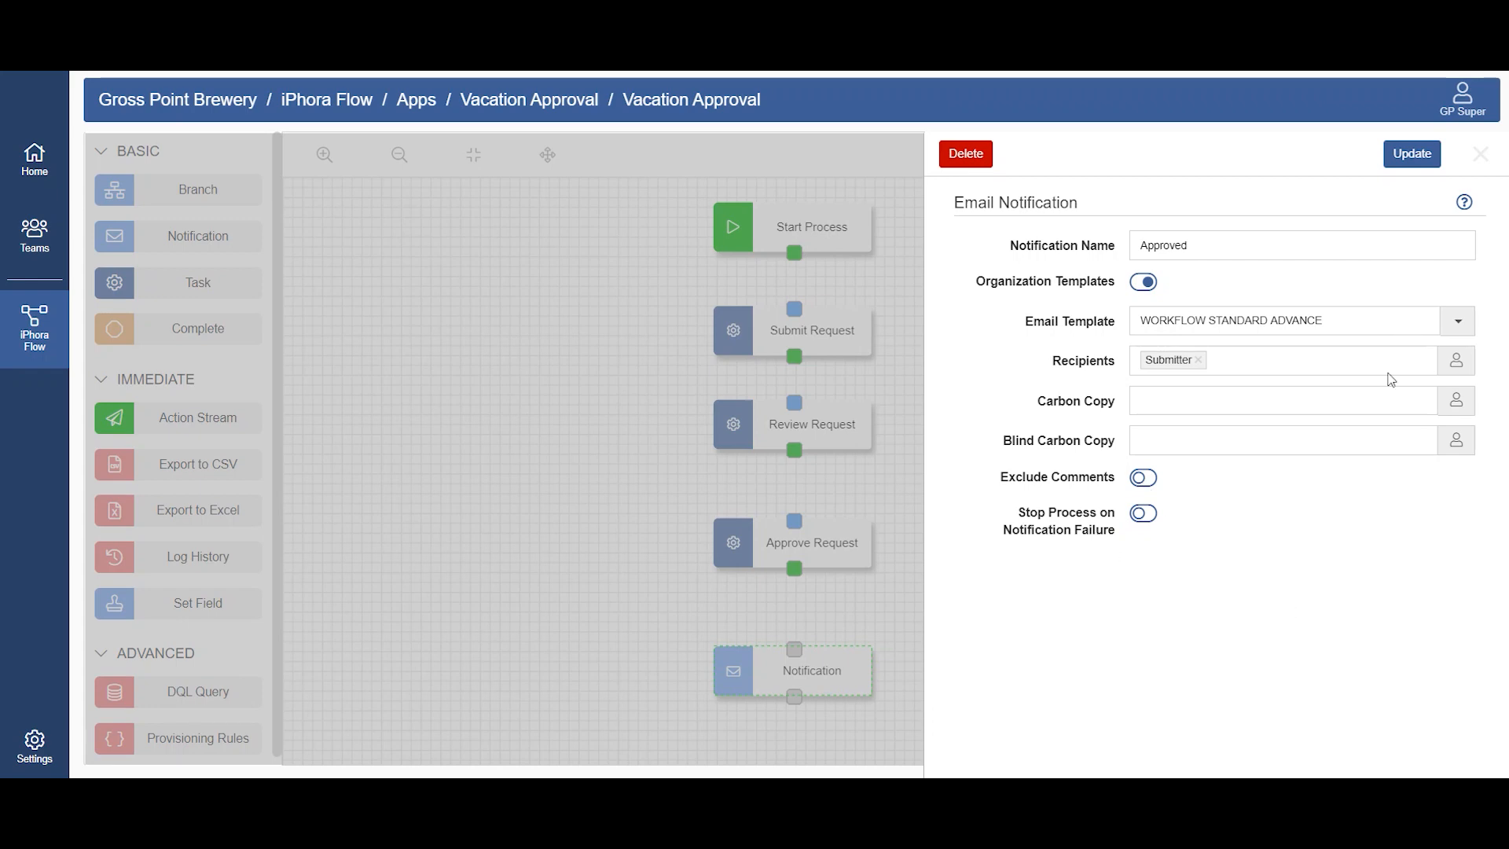
pyautogui.click(1406, 158)
# Step: Connect all nodes in sequence from Start Process to Complete, placing Approved and Complete beneath Approve Request
pyautogui.moveTo(793, 255)
pyautogui.mouseDown()
pyautogui.moveTo(793, 649)
pyautogui.moveTo(1074, 718)
pyautogui.mouseUp()
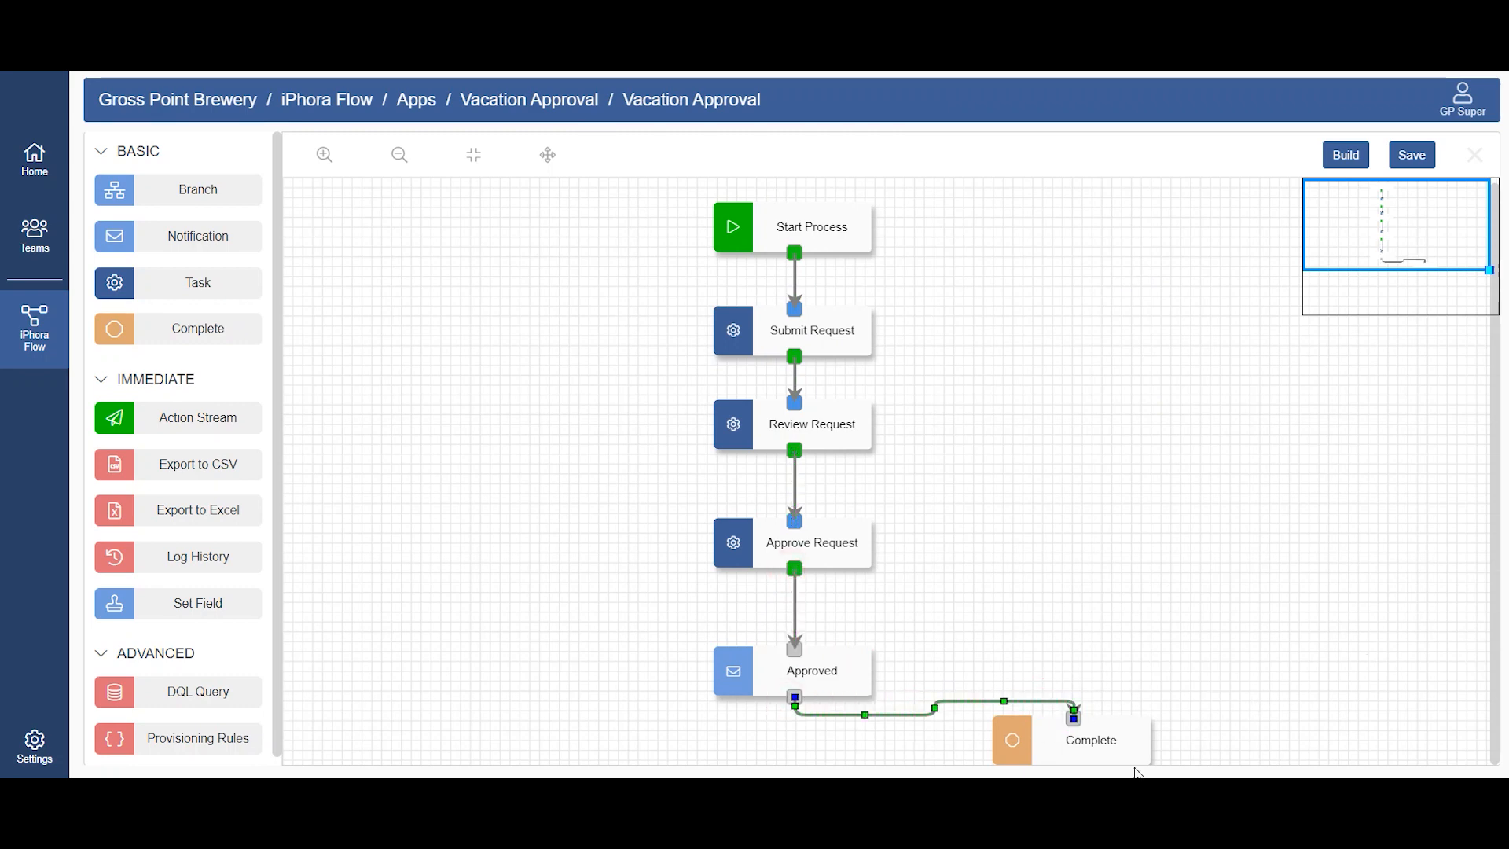
pyautogui.moveTo(838, 664); pyautogui.dragTo(851, 615)
pyautogui.moveTo(1034, 735); pyautogui.dragTo(767, 726)
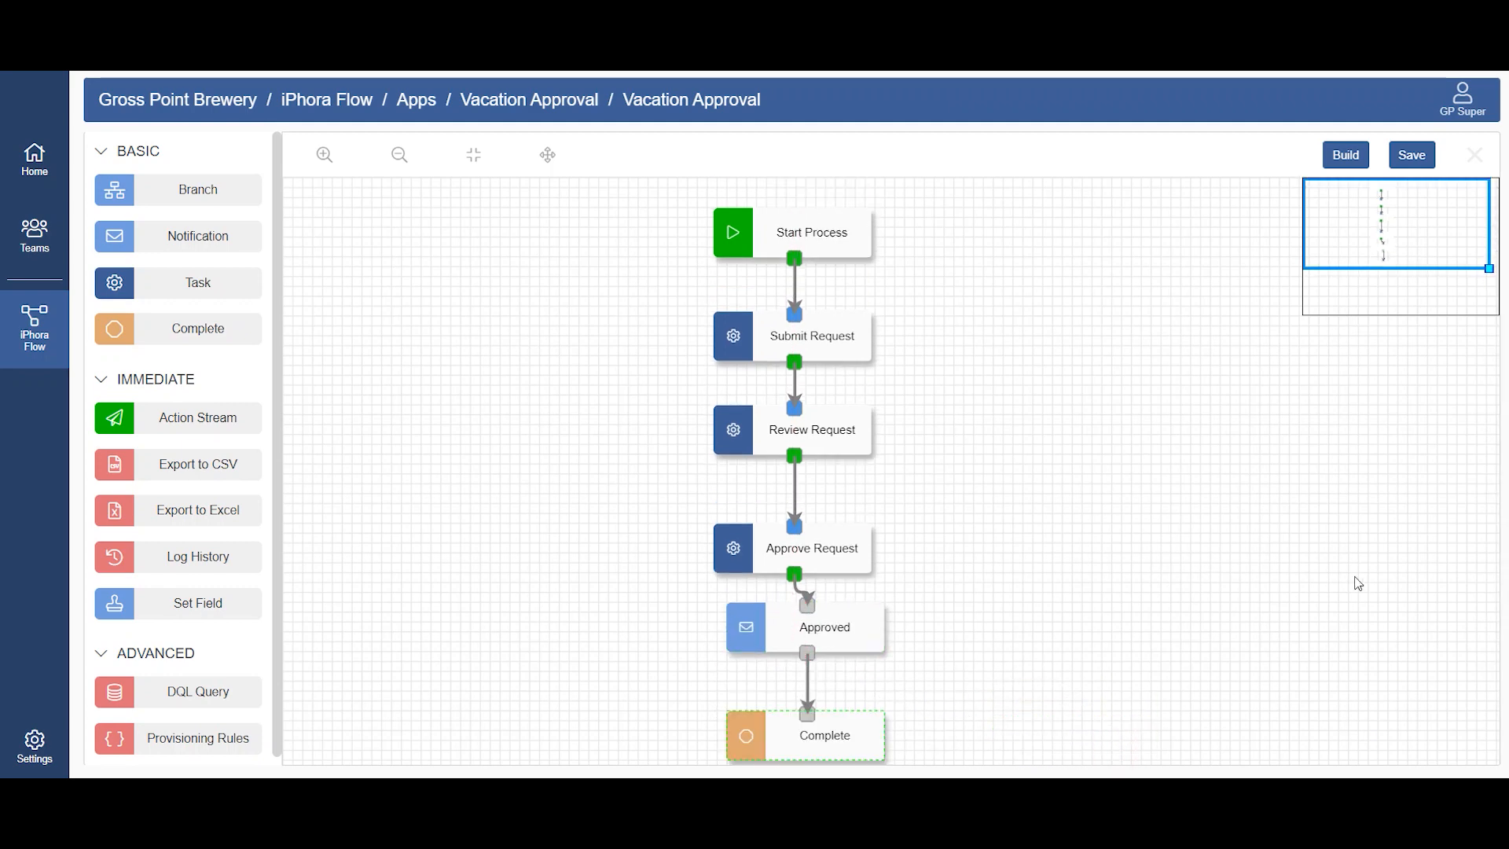
# Step: Save the Vacation Approval process and build it
pyautogui.click(1413, 156)
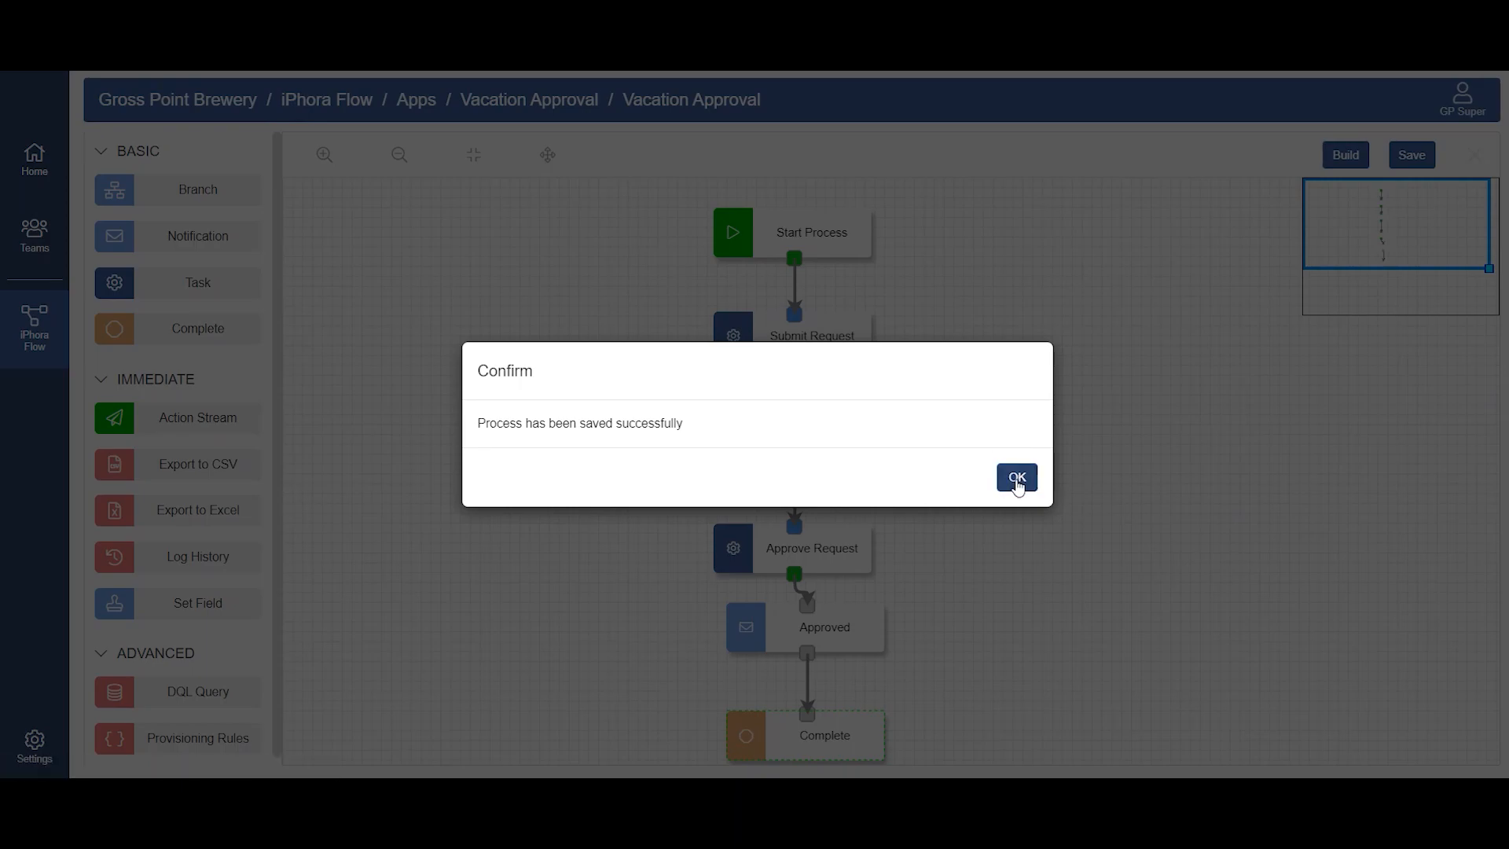
pyautogui.click(1016, 476)
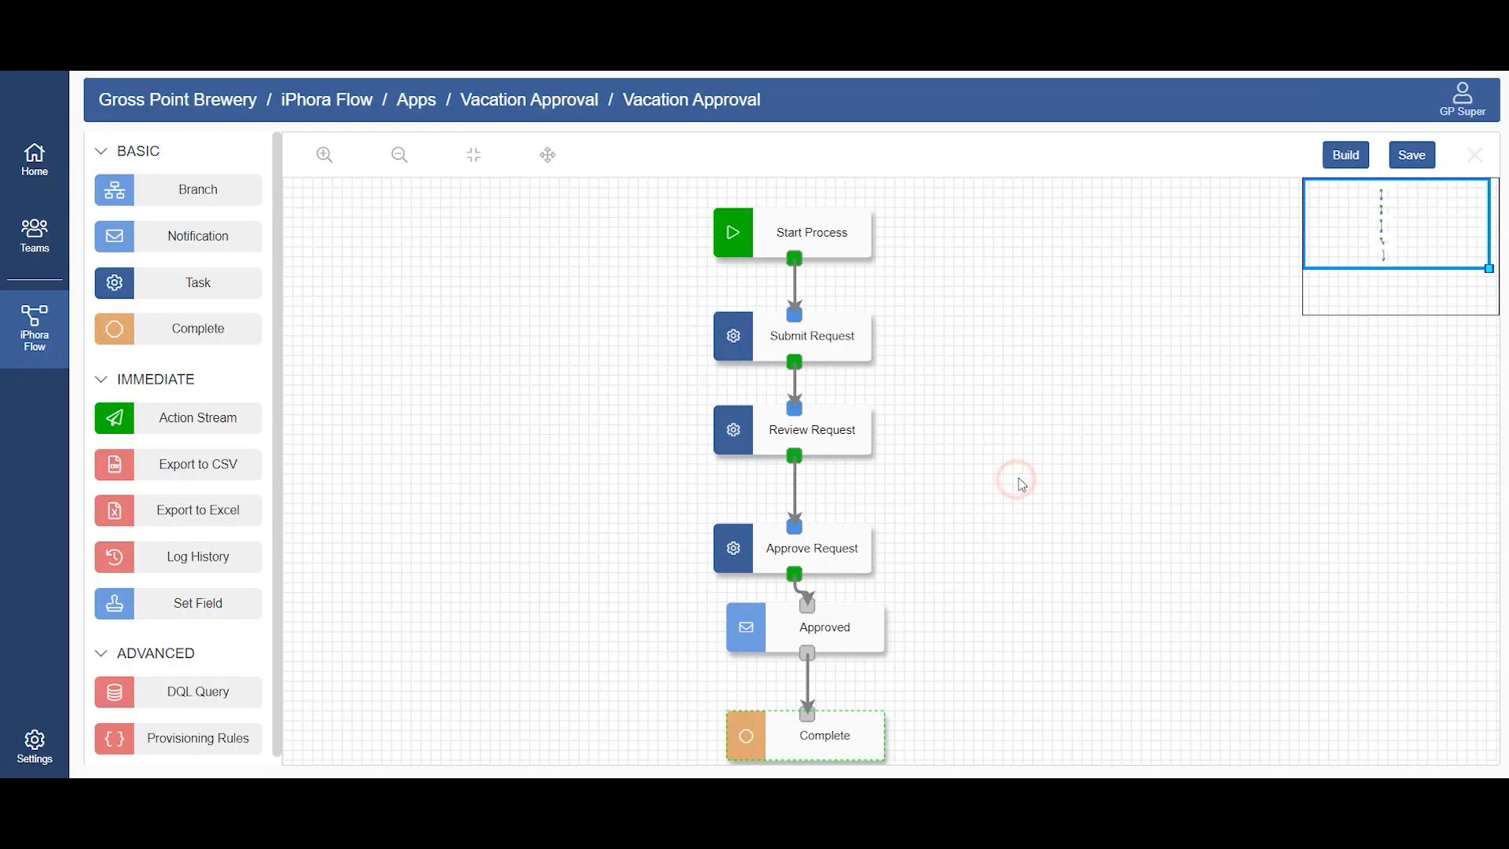
pyautogui.click(1351, 160)
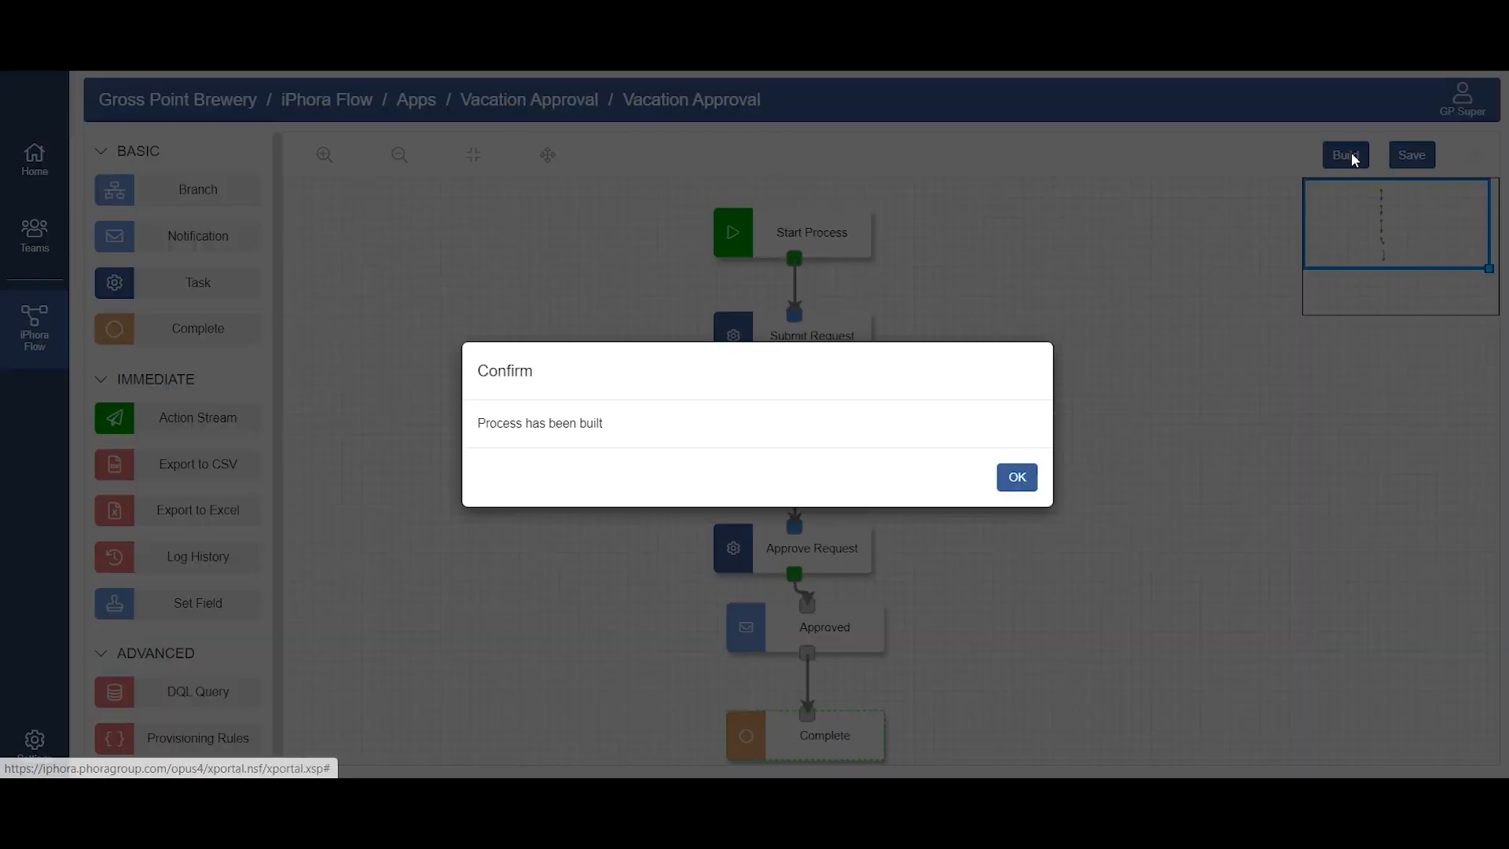
pyautogui.click(1017, 477)
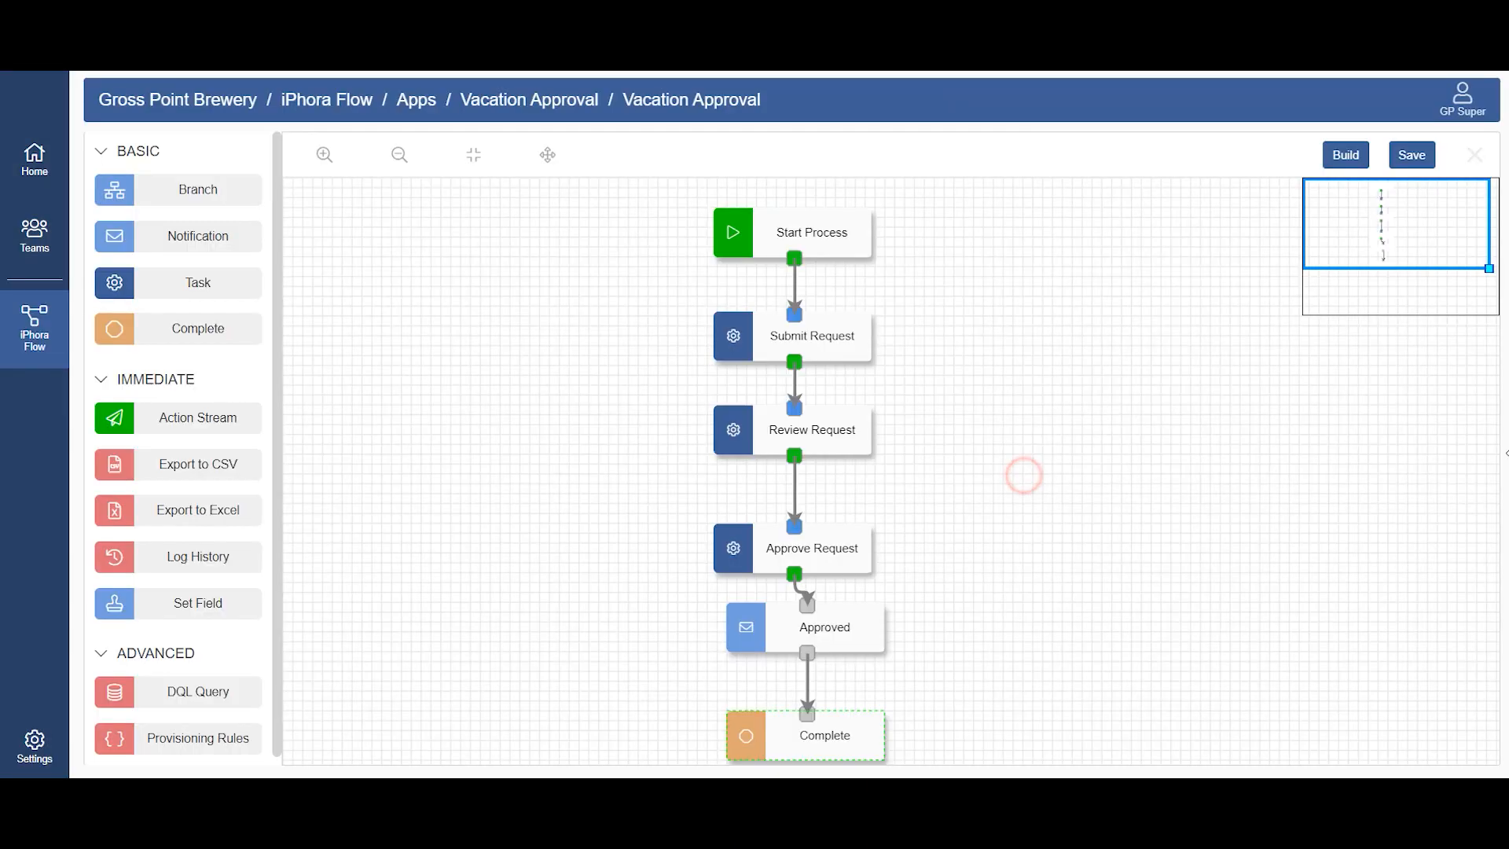
# Step: Close the process designer and publish the Vacation Approval app
pyautogui.click(1475, 155)
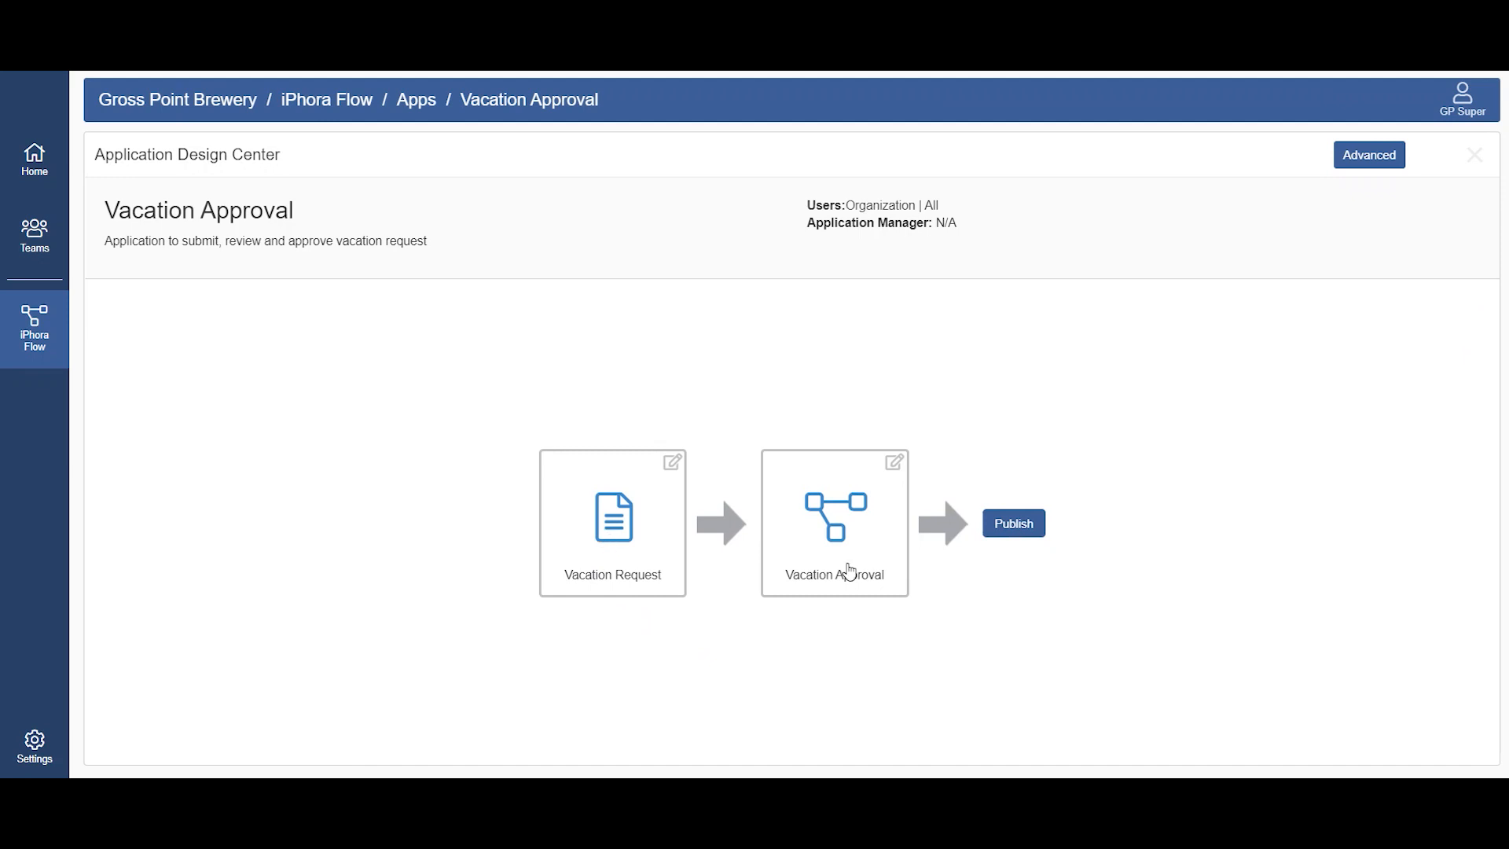
pyautogui.click(1027, 524)
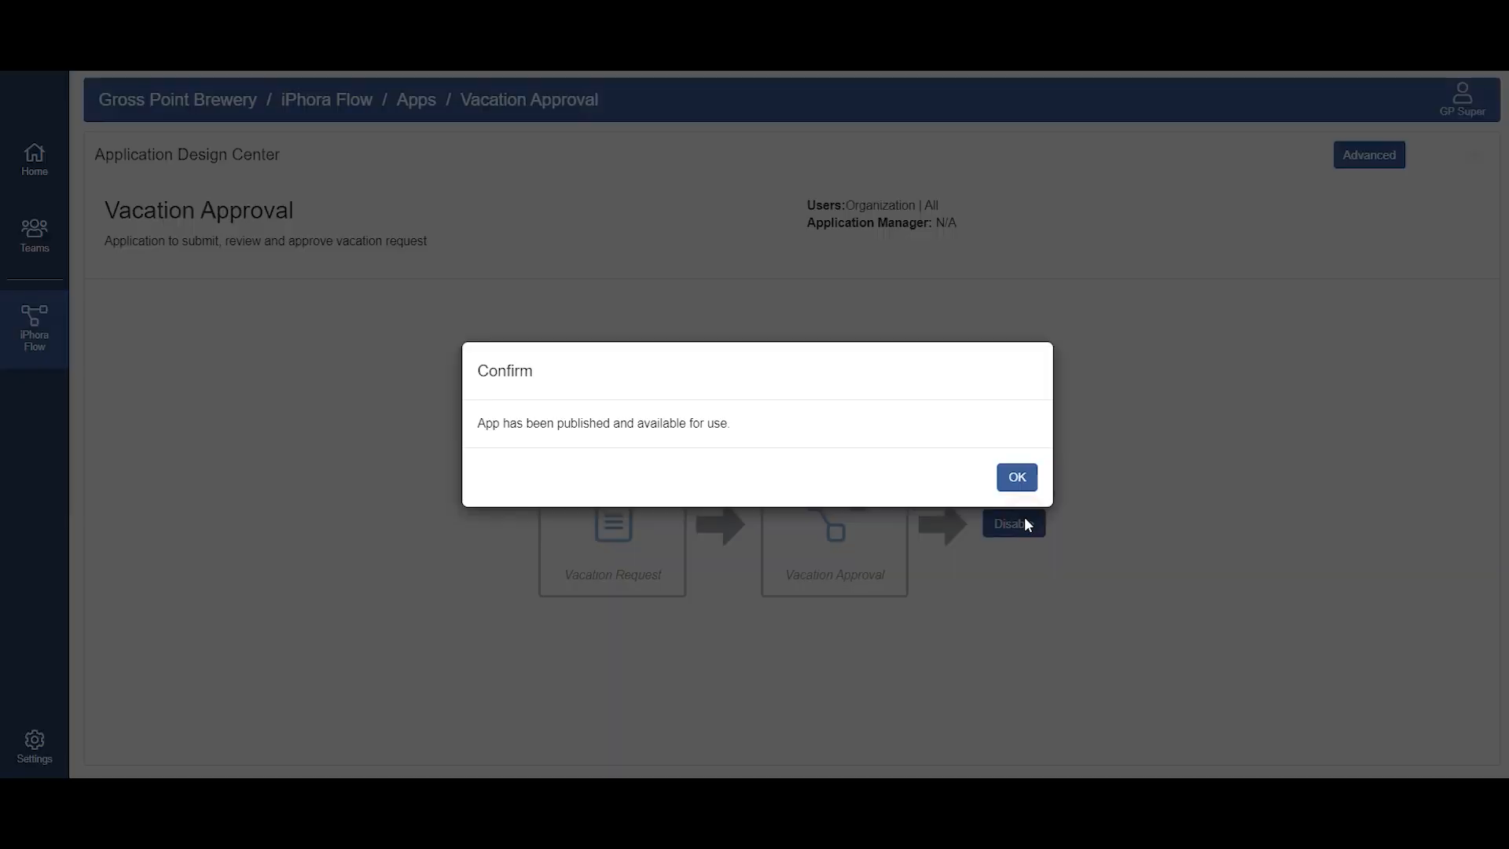
pyautogui.click(1017, 478)
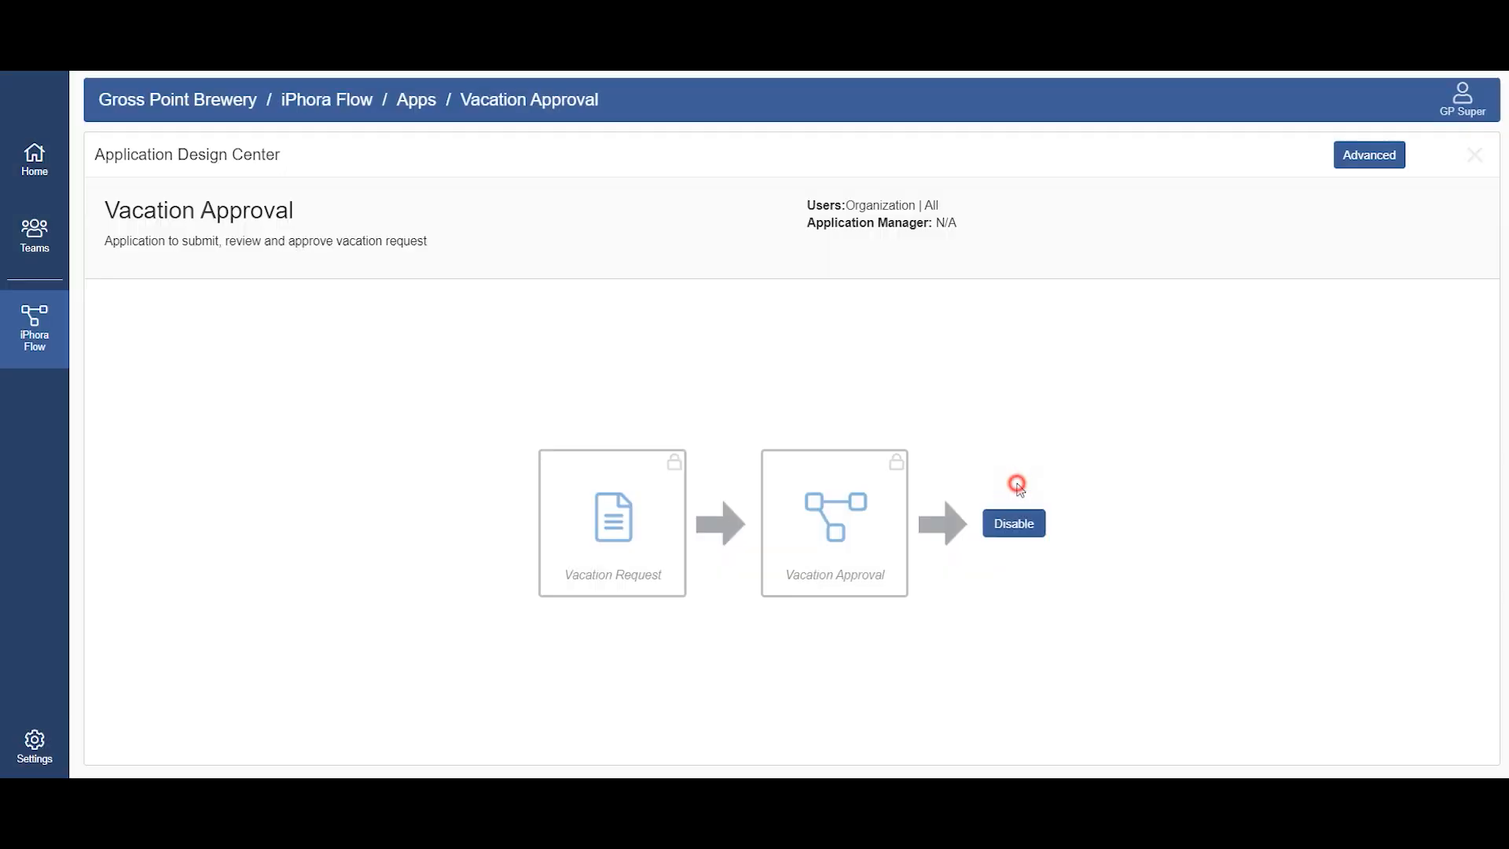
# Step: Open the published Vacation Approval app from the list of available apps
pyautogui.click(333, 479)
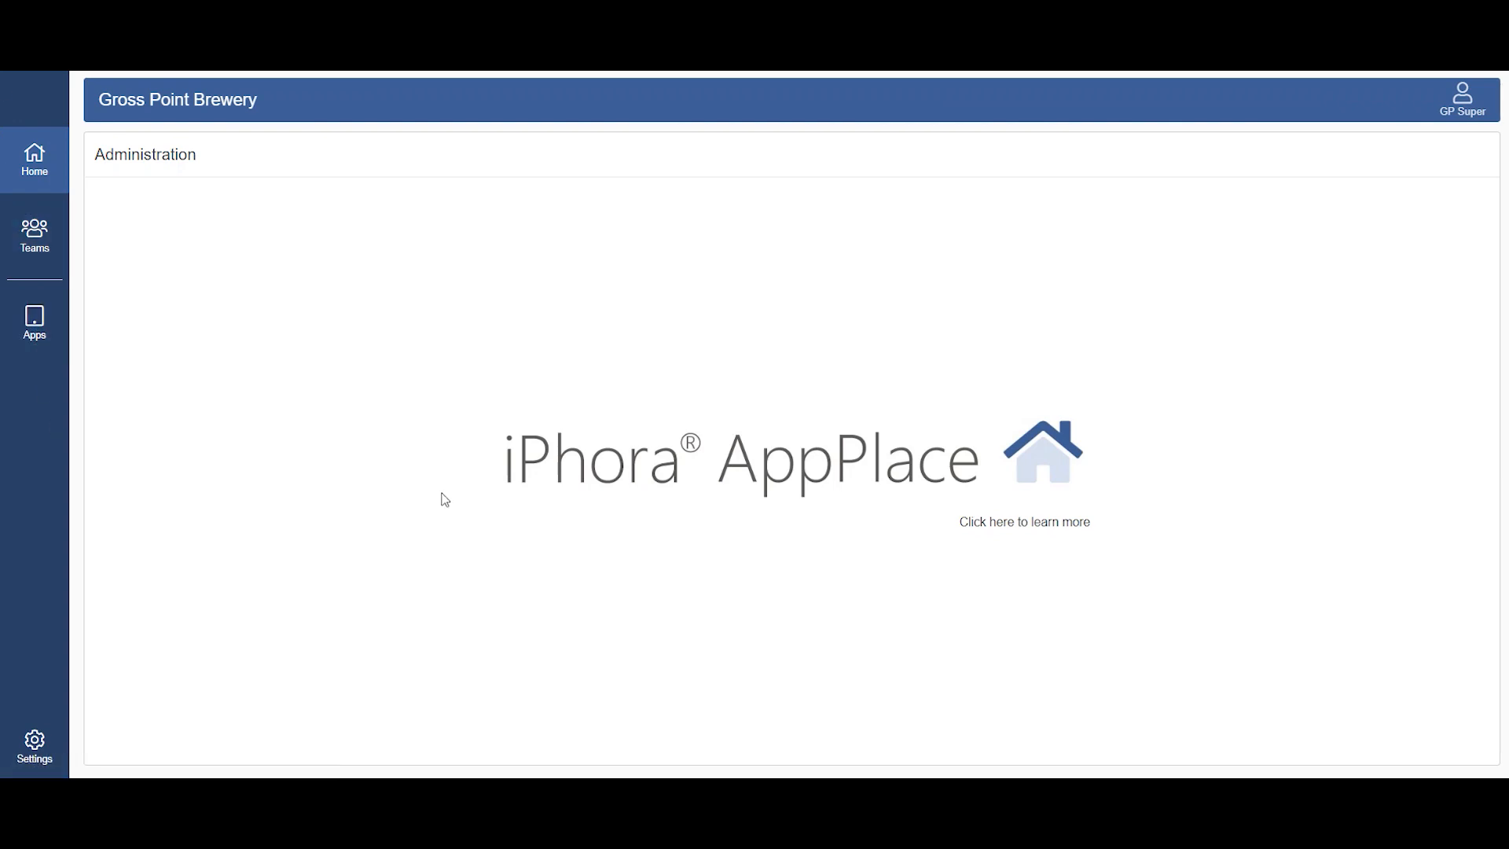
pyautogui.click(30, 321)
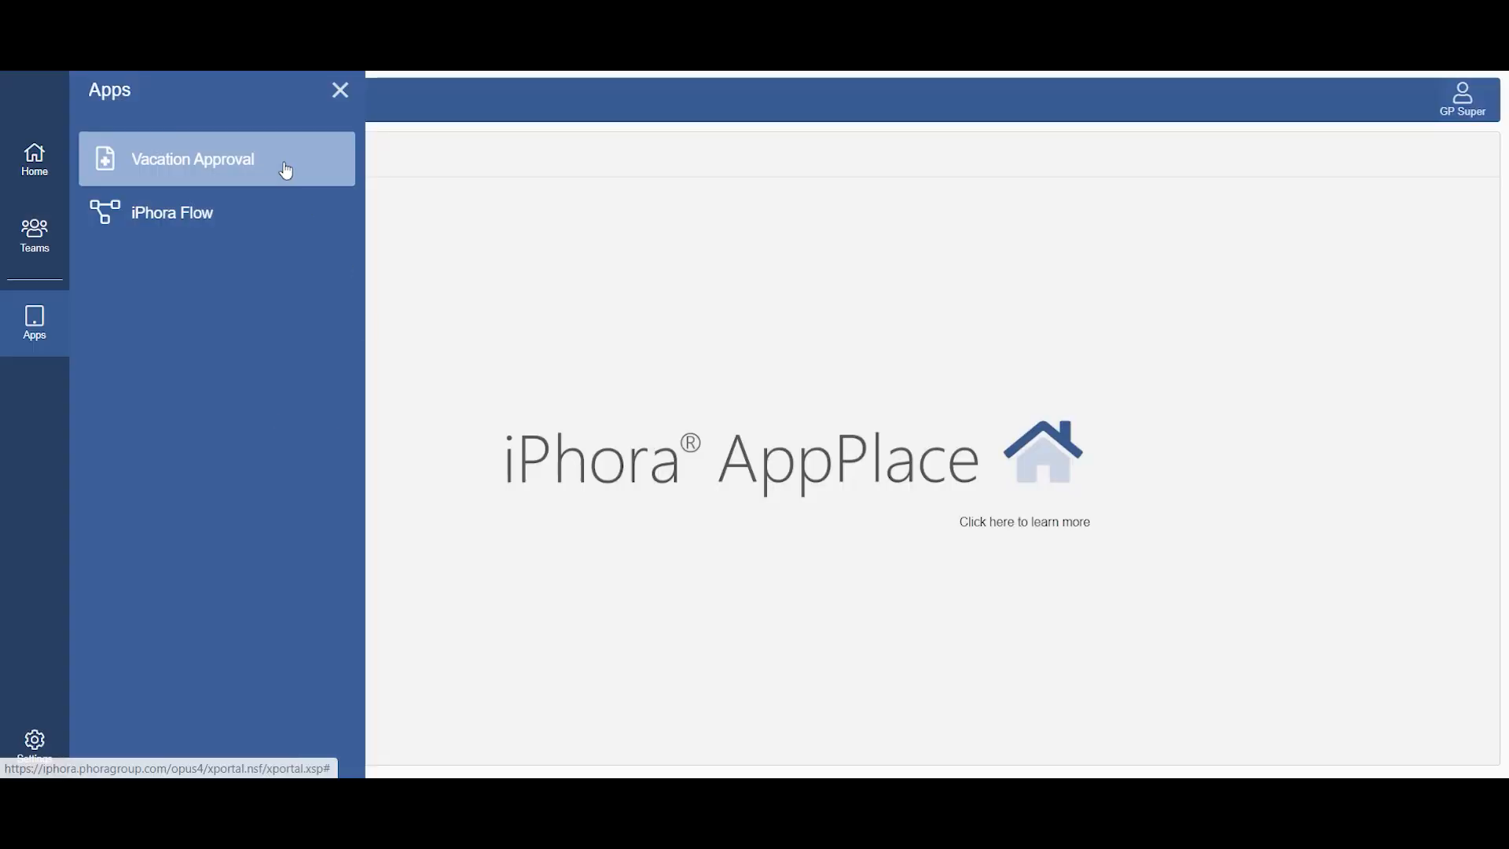
pyautogui.click(286, 167)
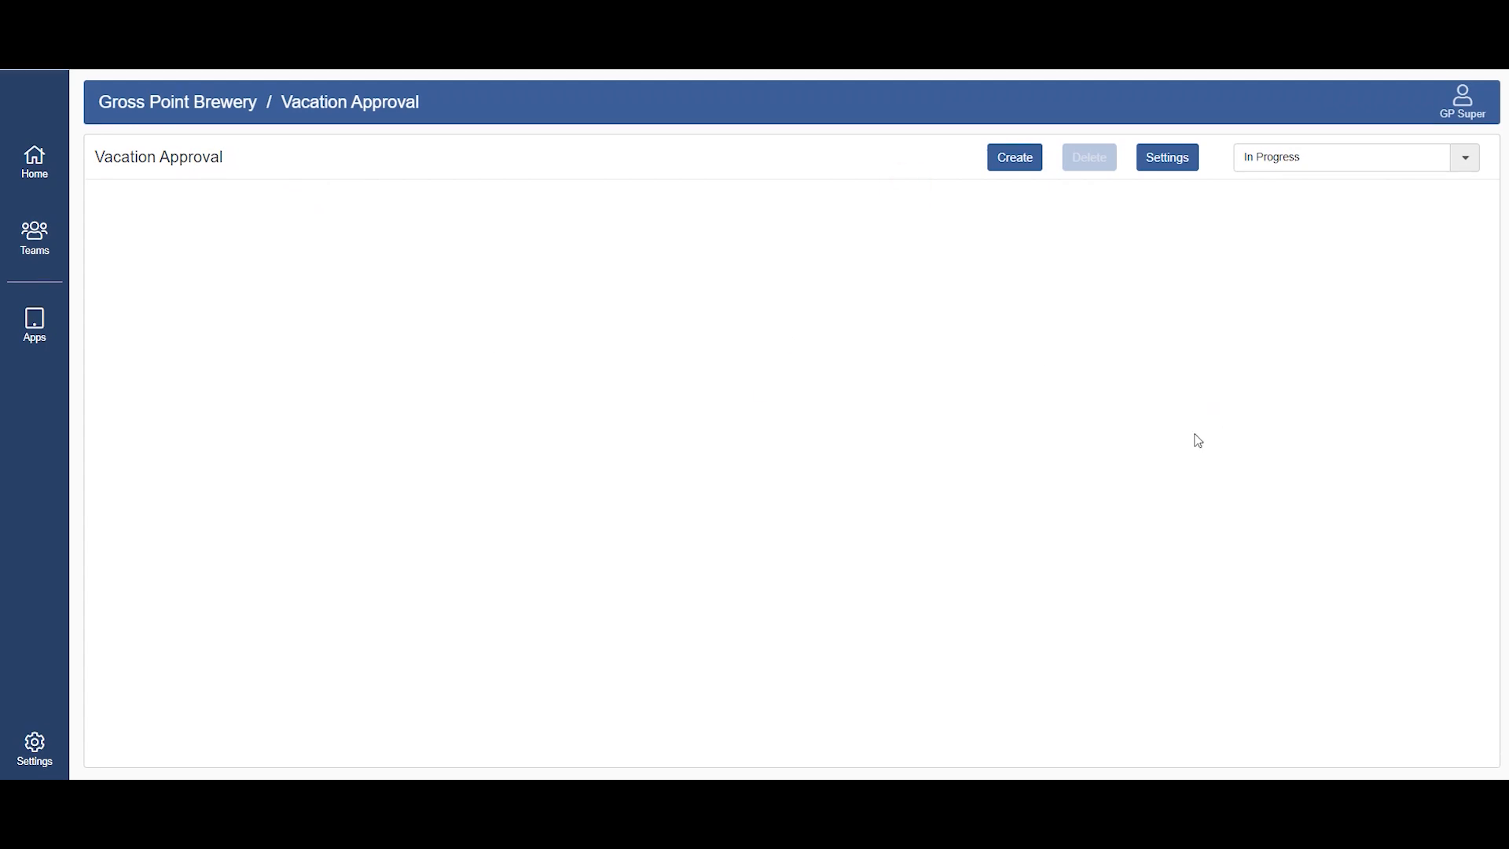
# Step: Create a new vacation request and upload Vacation Request.docx from the demo folder as the request document
pyautogui.click(1018, 160)
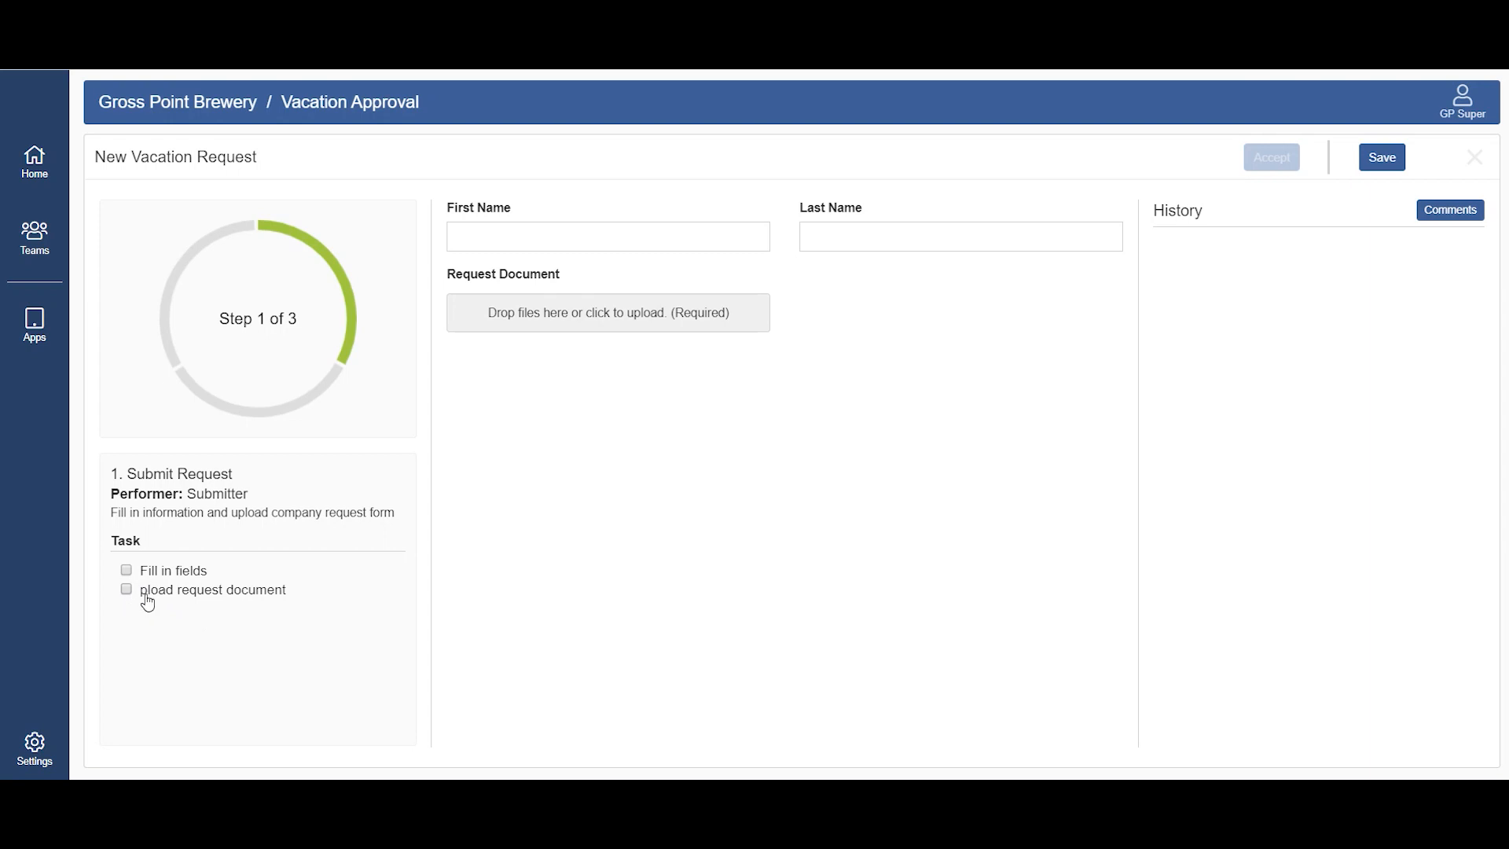
pyautogui.hotkey('alt', 'Tab')
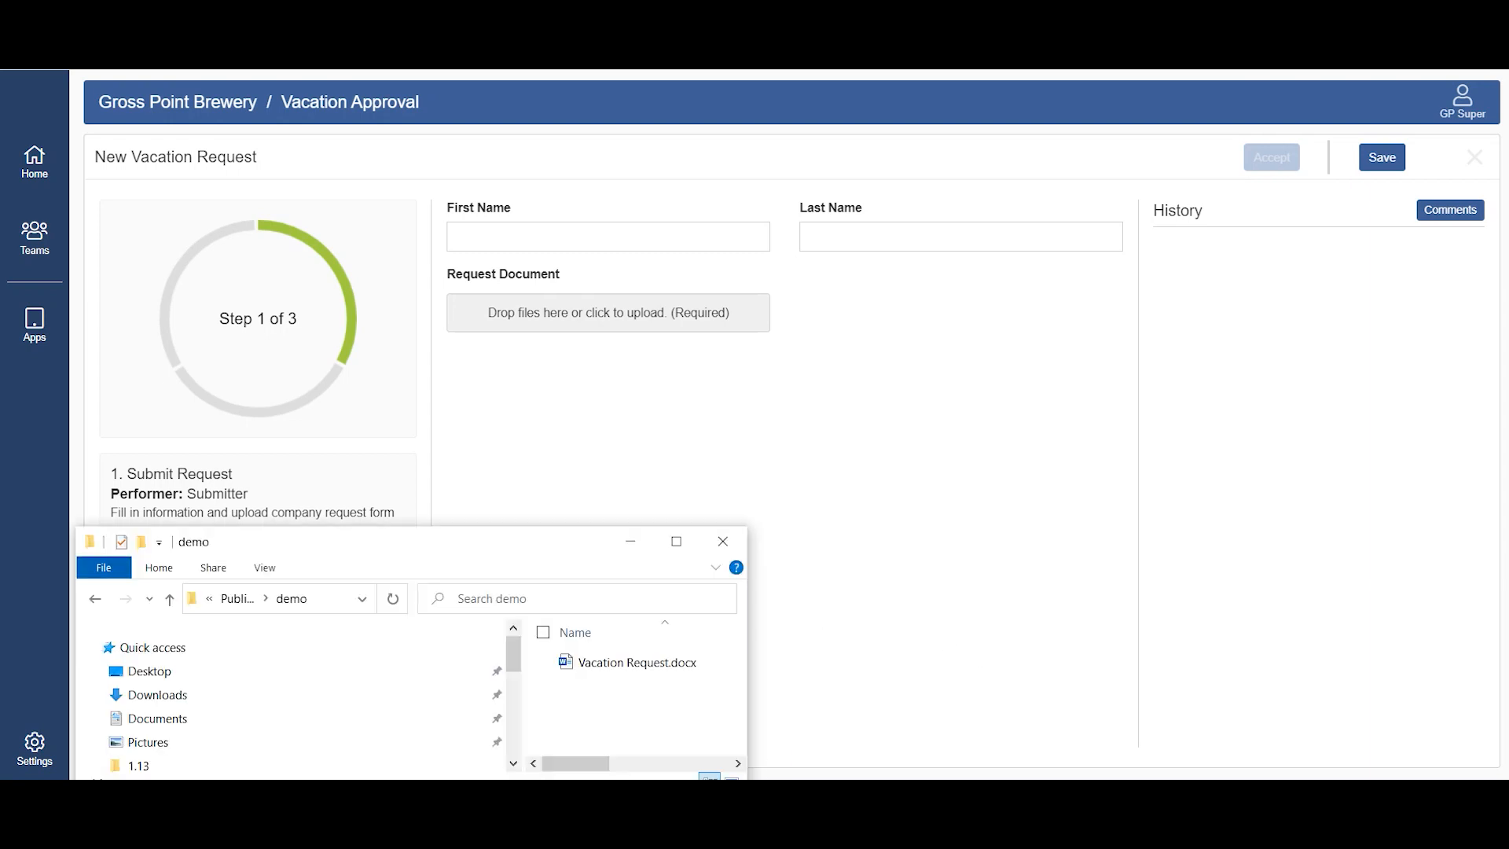
pyautogui.moveTo(640, 660); pyautogui.dragTo(671, 311)
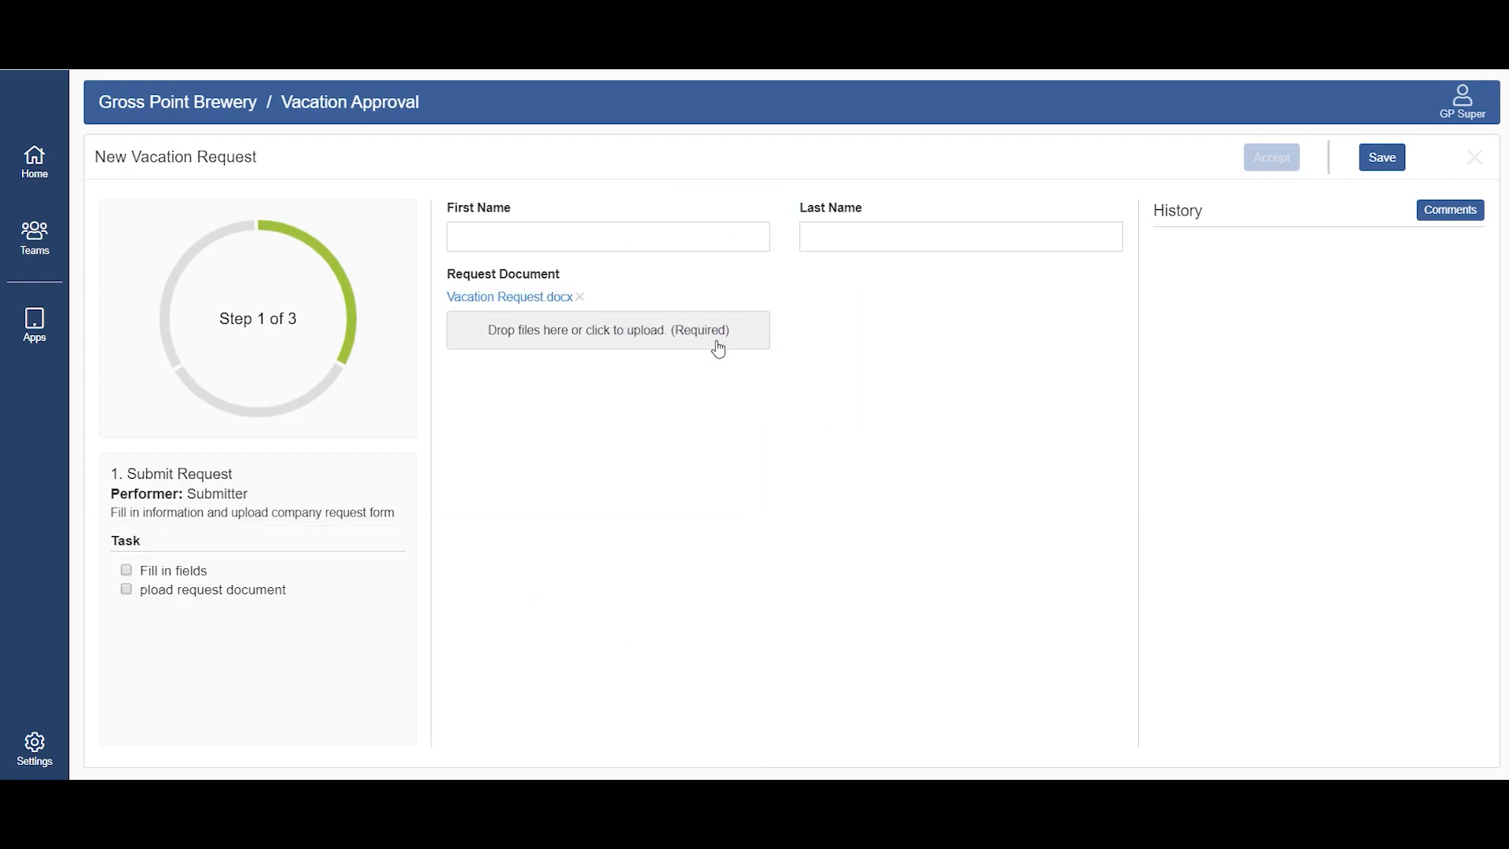
# Step: Enter the requester's first and last name and mark the "Fill in fields" subtask as done
pyautogui.click(713, 247)
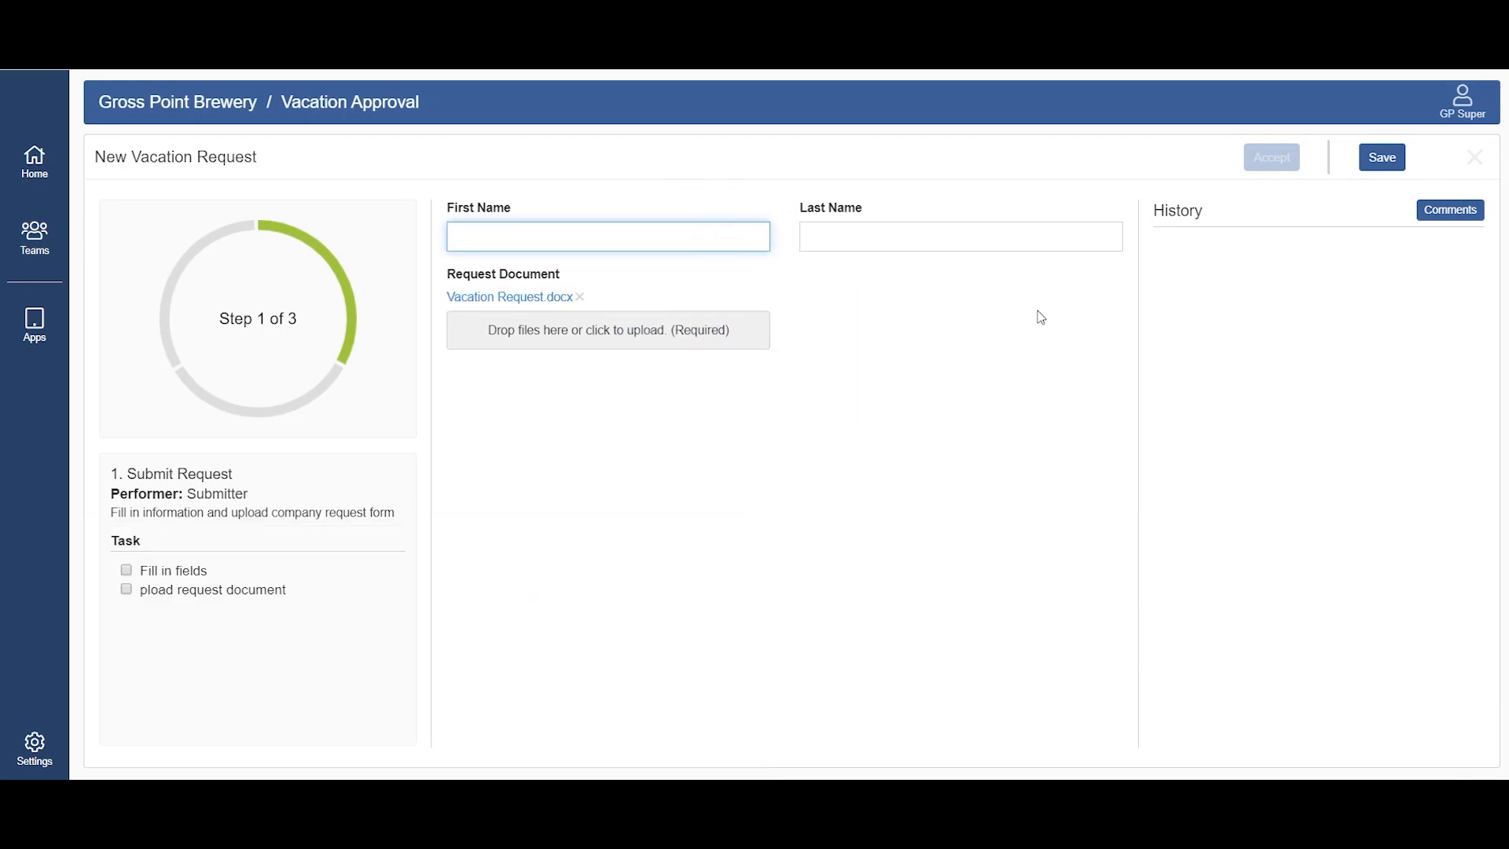
pyautogui.press('Tab')
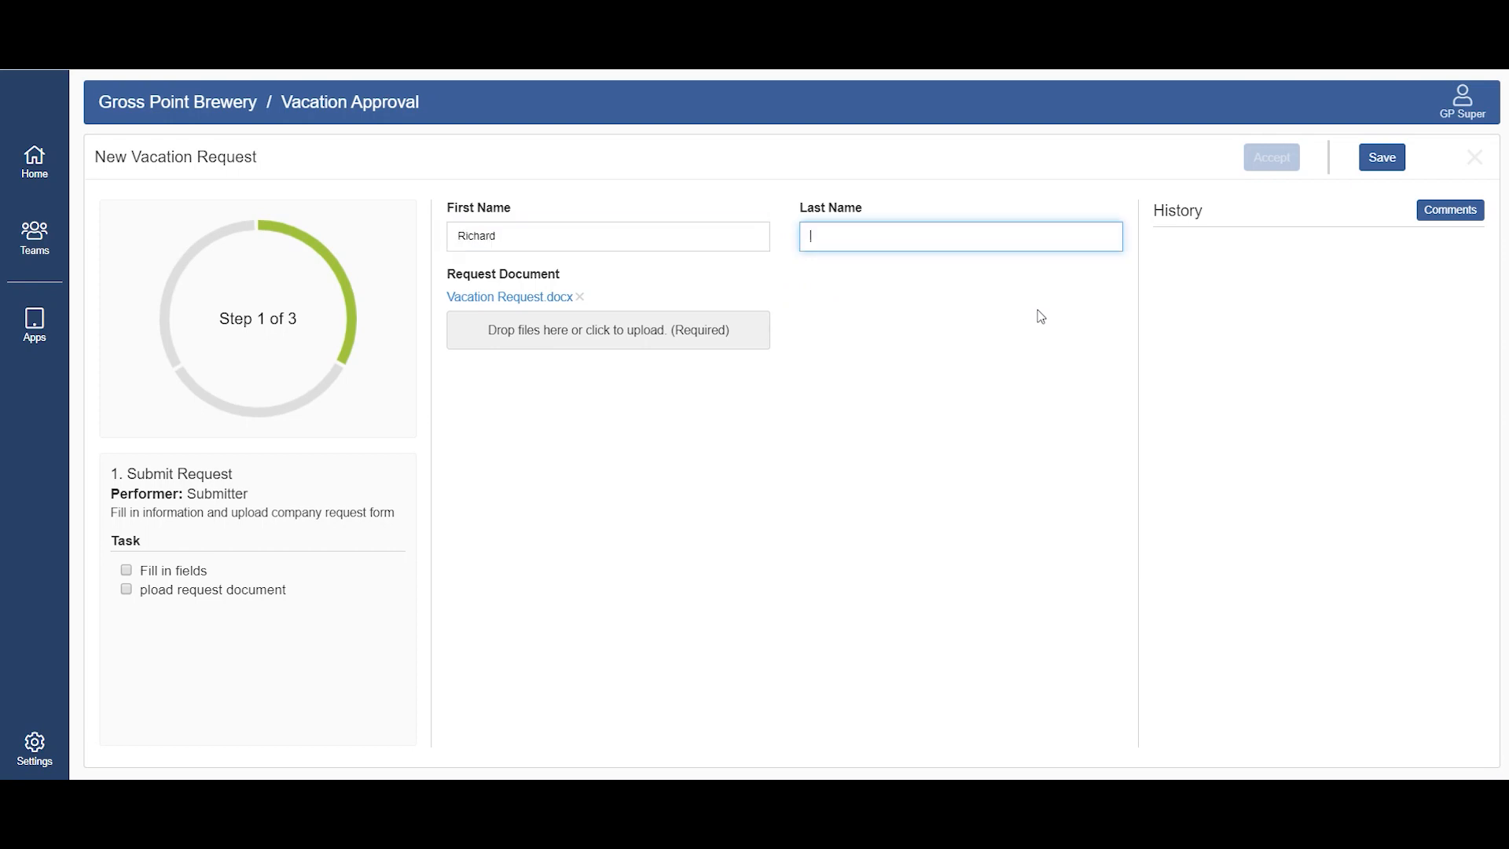
pyautogui.click(127, 571)
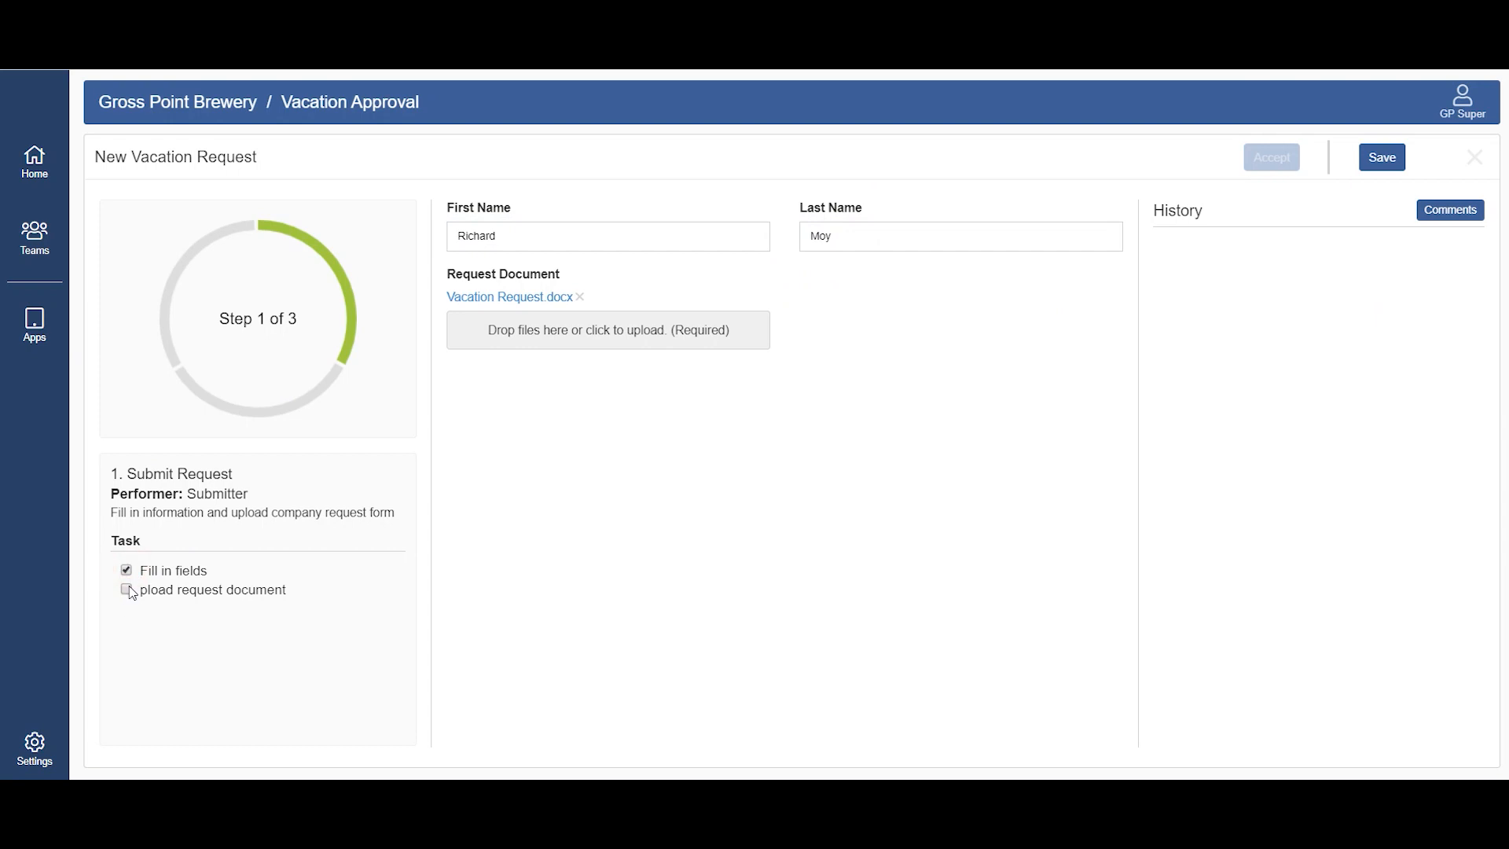